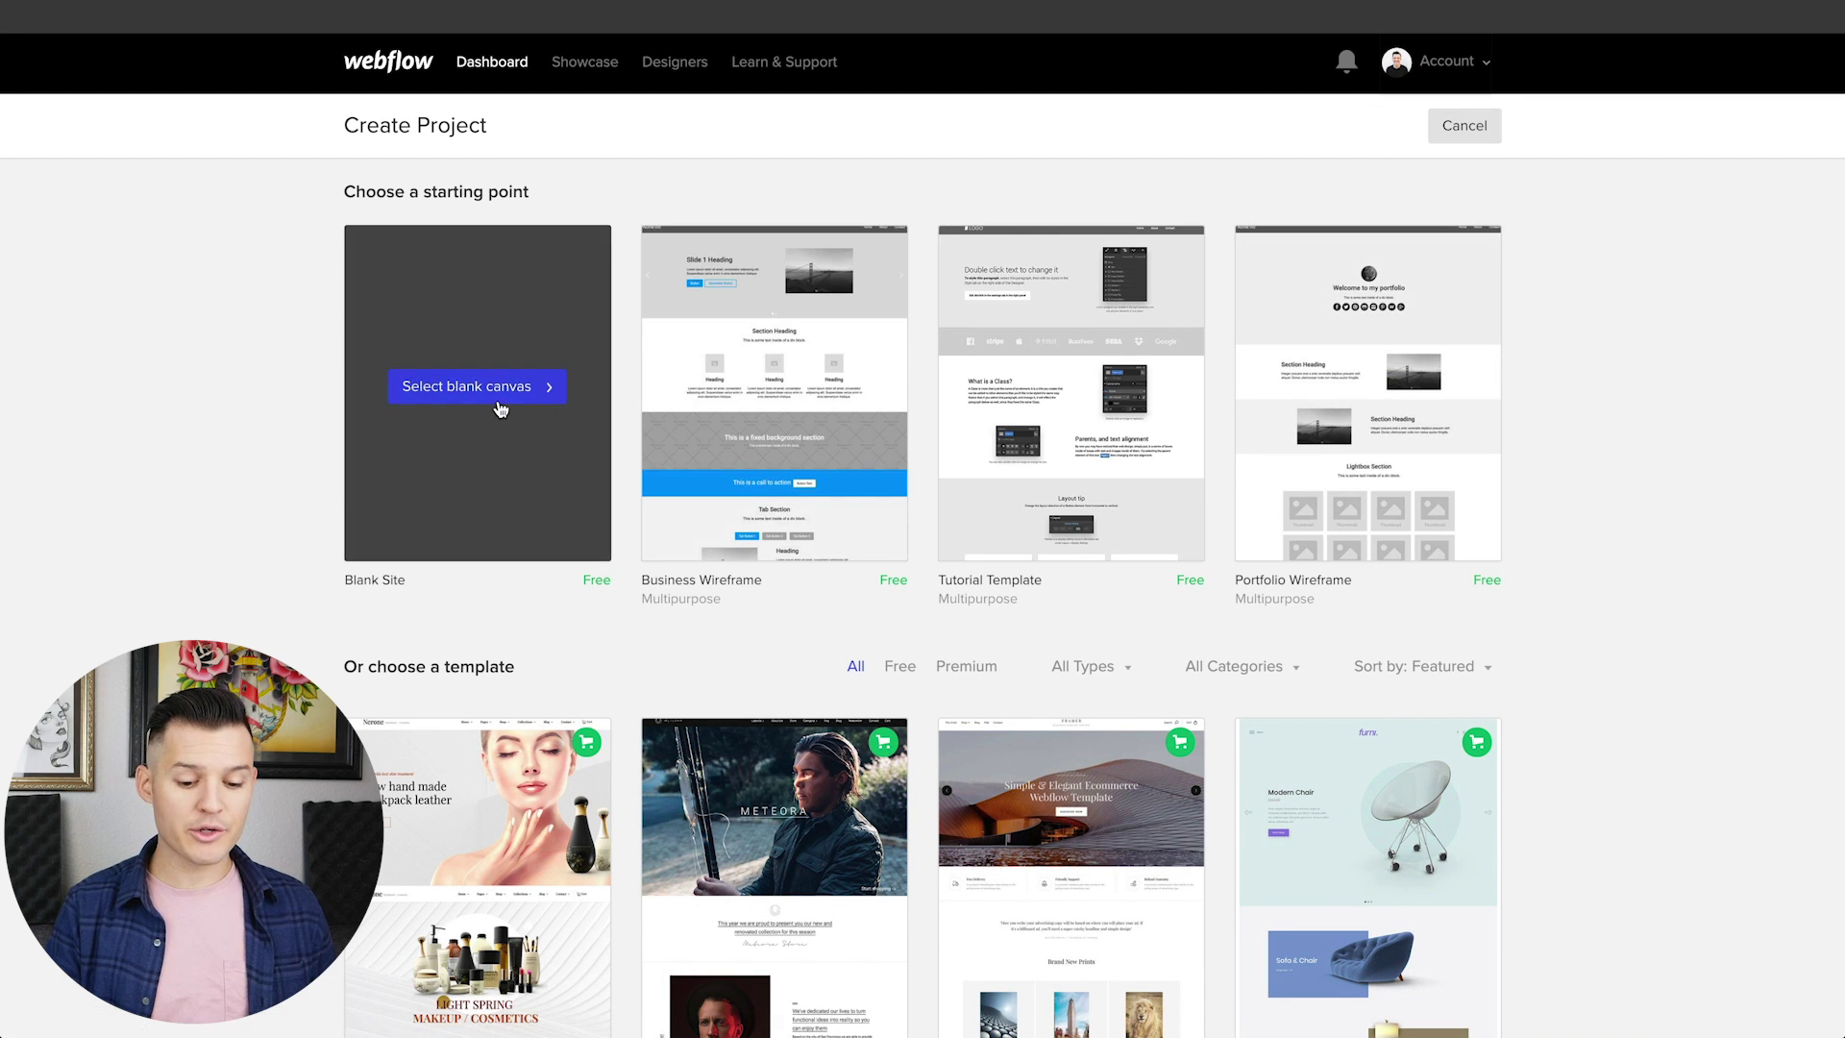
# Create a new project from the blank canvas, entering the shop's name as the project name
pyautogui.click(496, 400)
pyautogui.write('Jesse Sh')
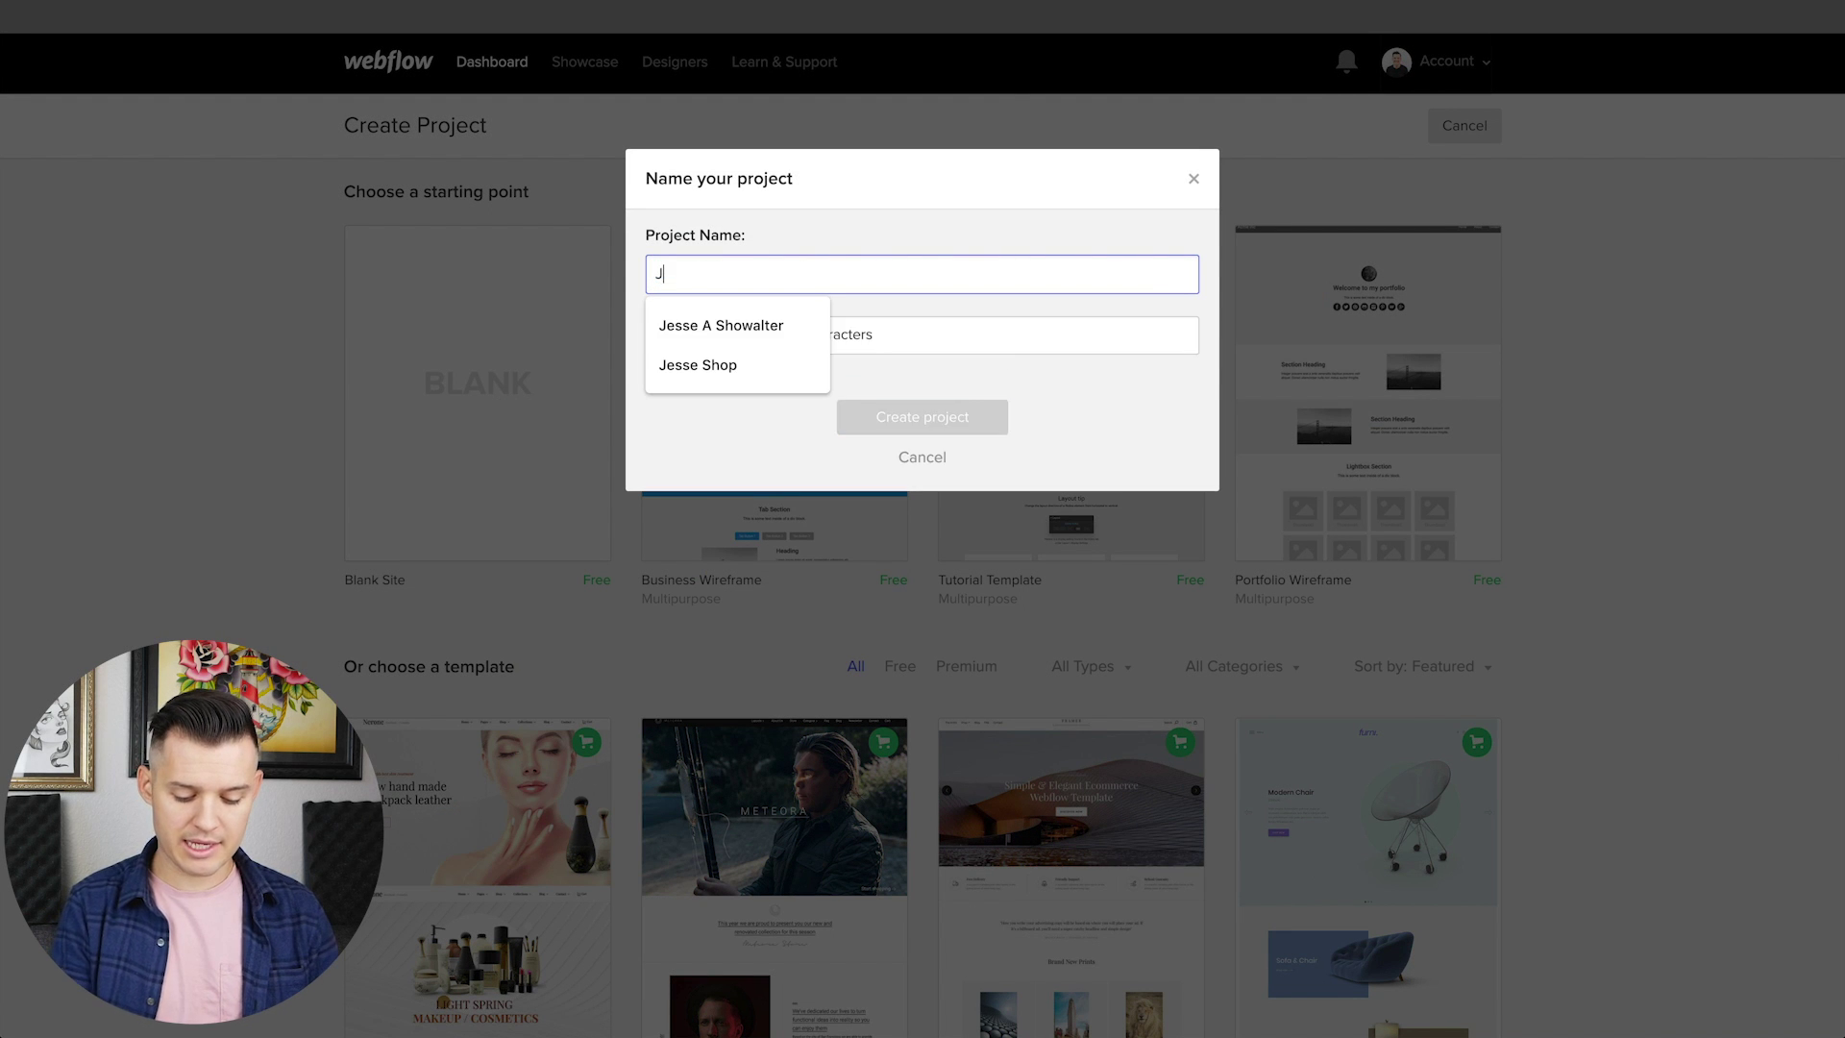
pyautogui.write('op')
pyautogui.click(954, 346)
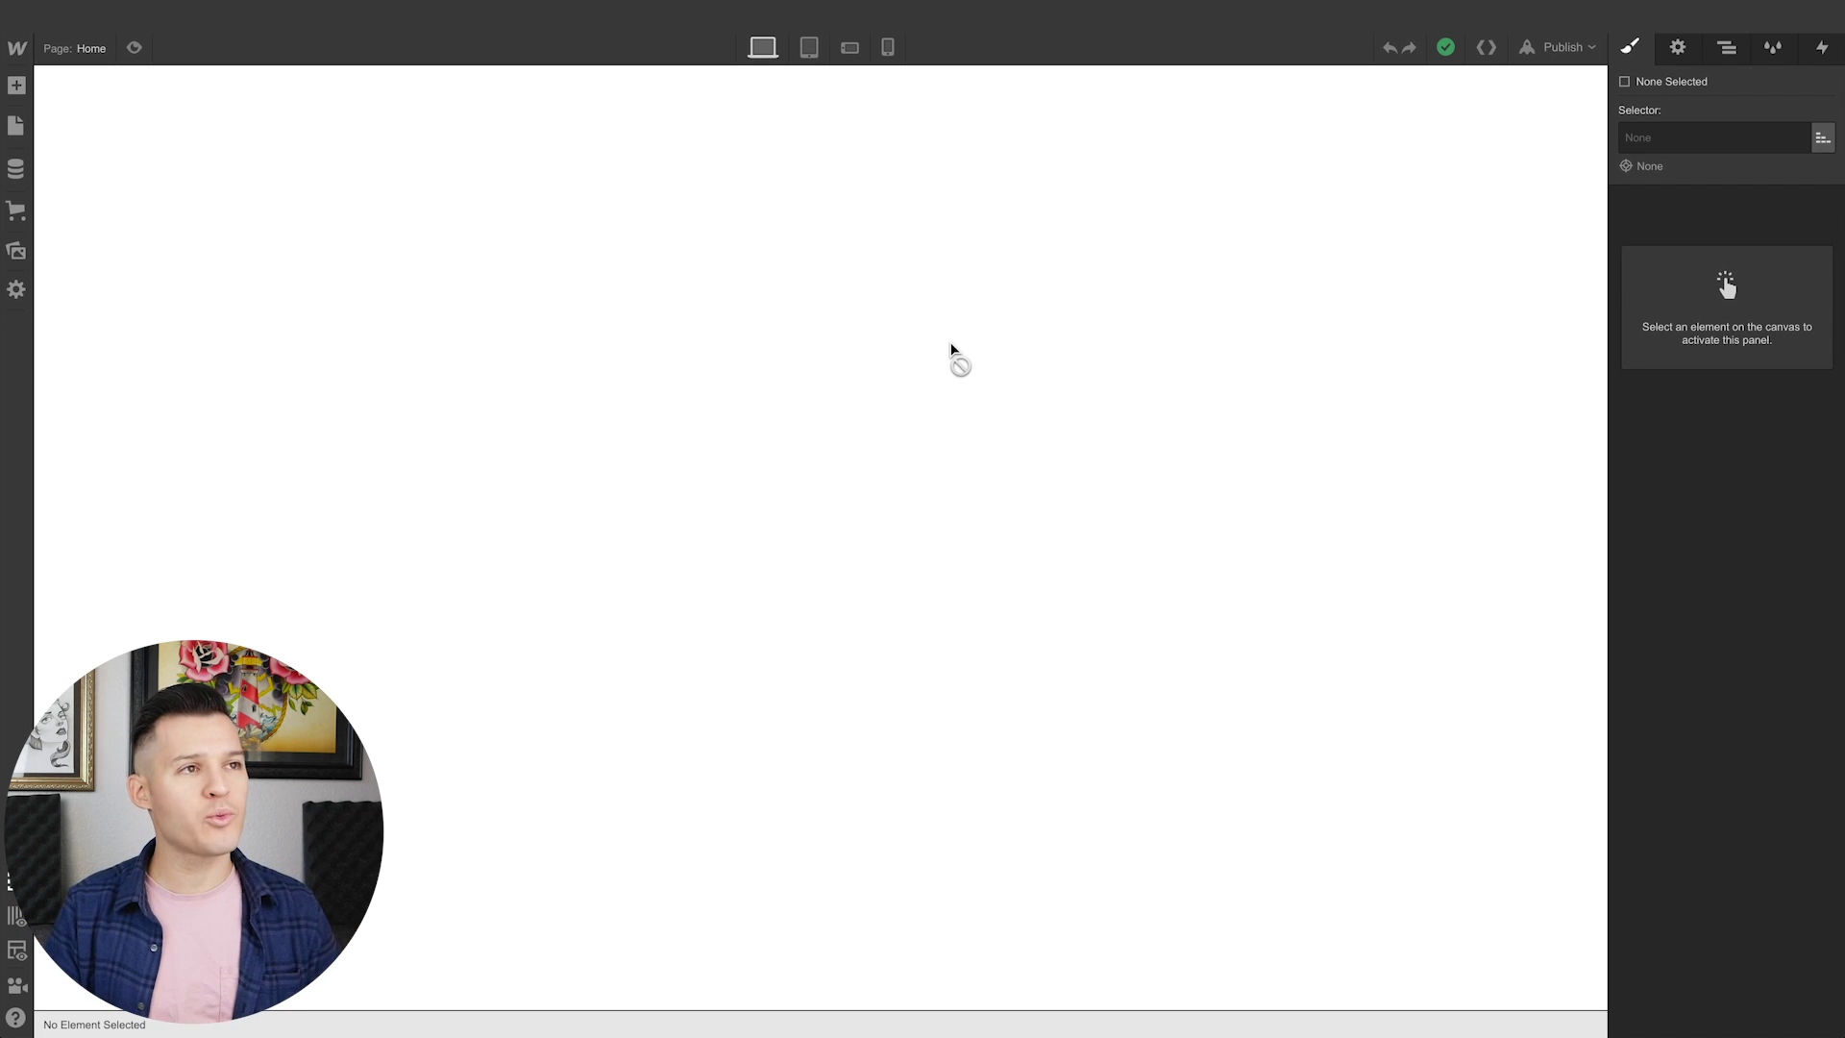
# Open the library of page elements and select the link block inside the product grid's div block
pyautogui.press('a')
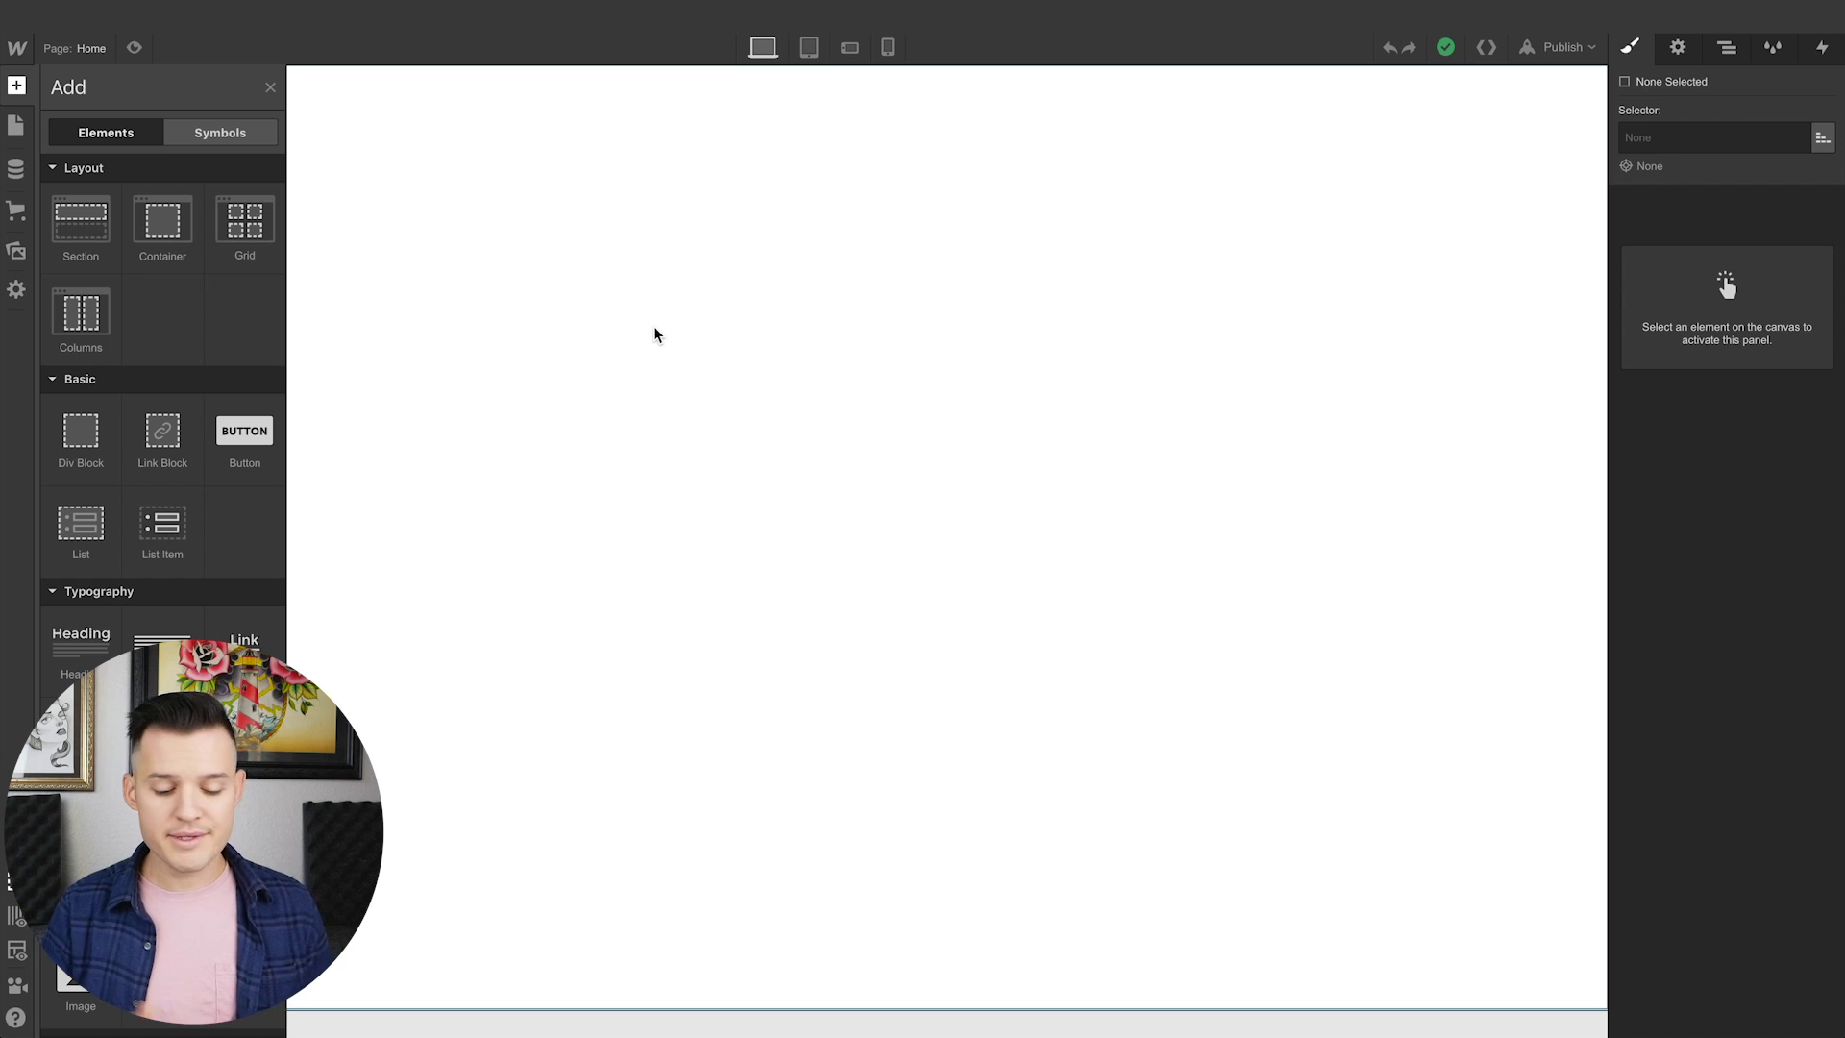
pyautogui.hotkey('ctrl', 'v')
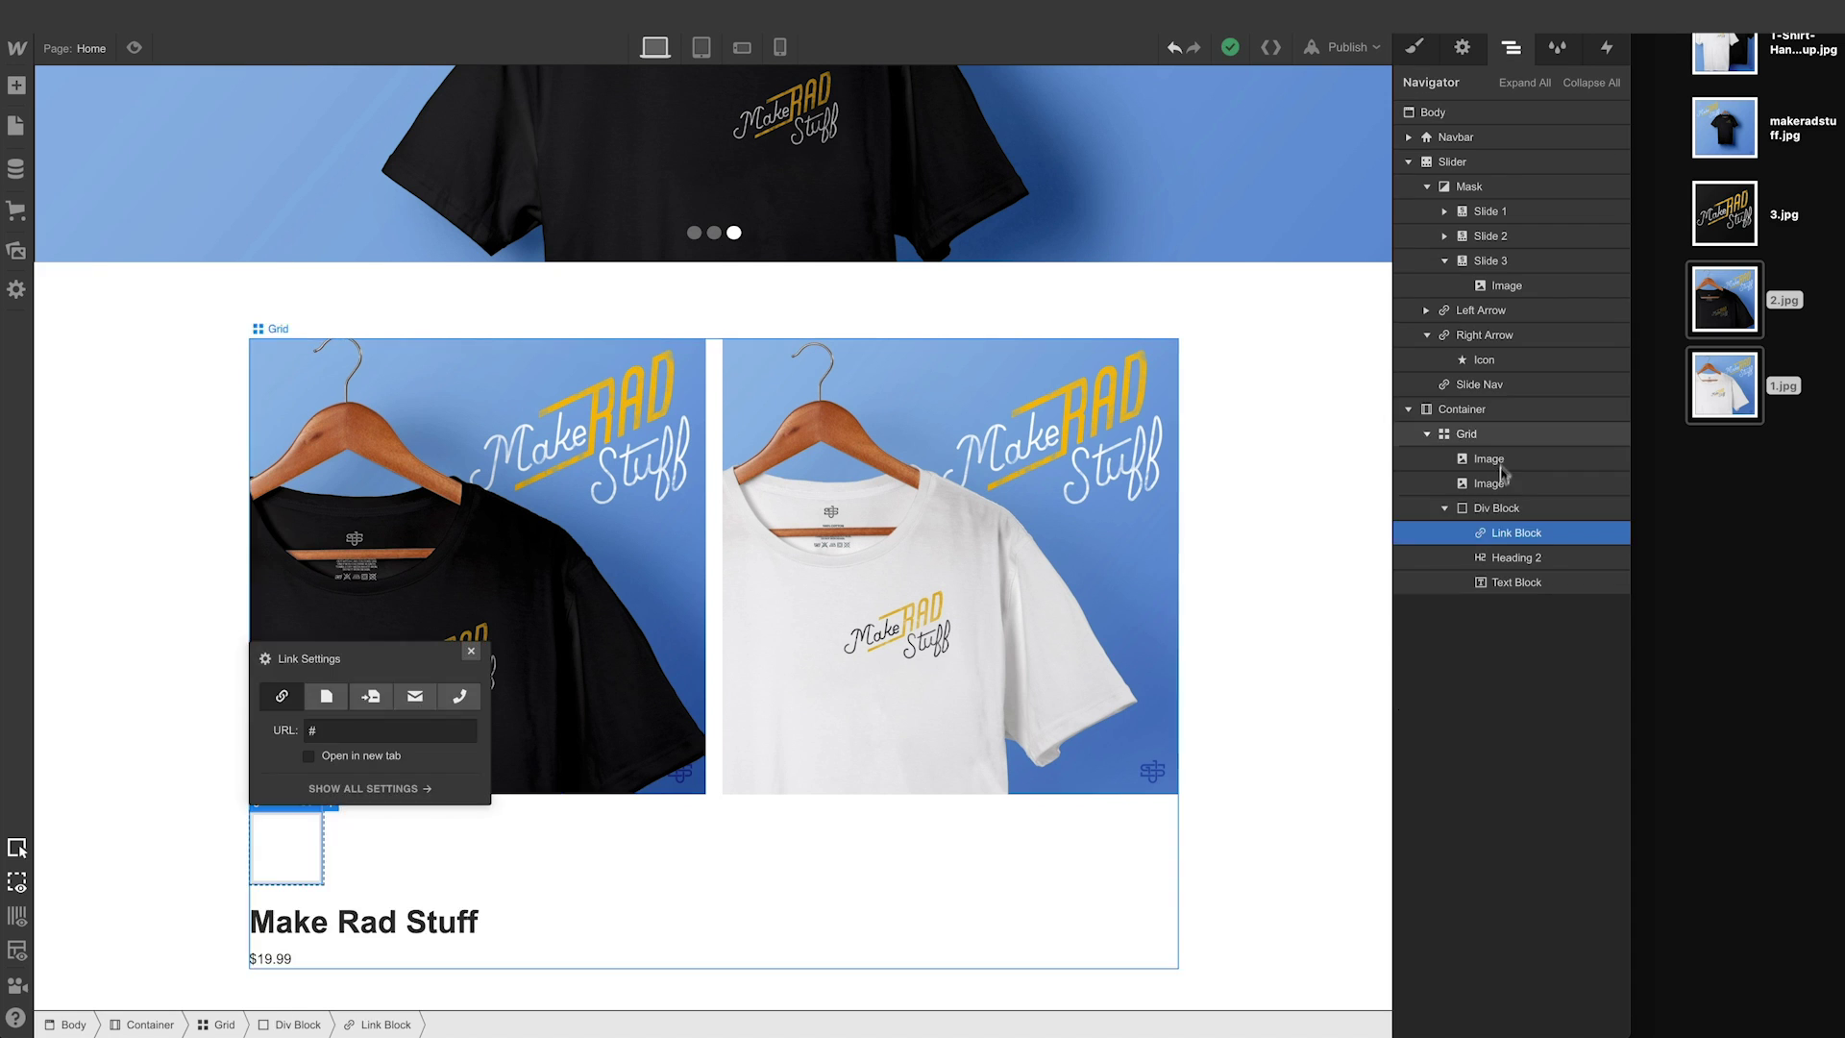
pyautogui.click(1544, 532)
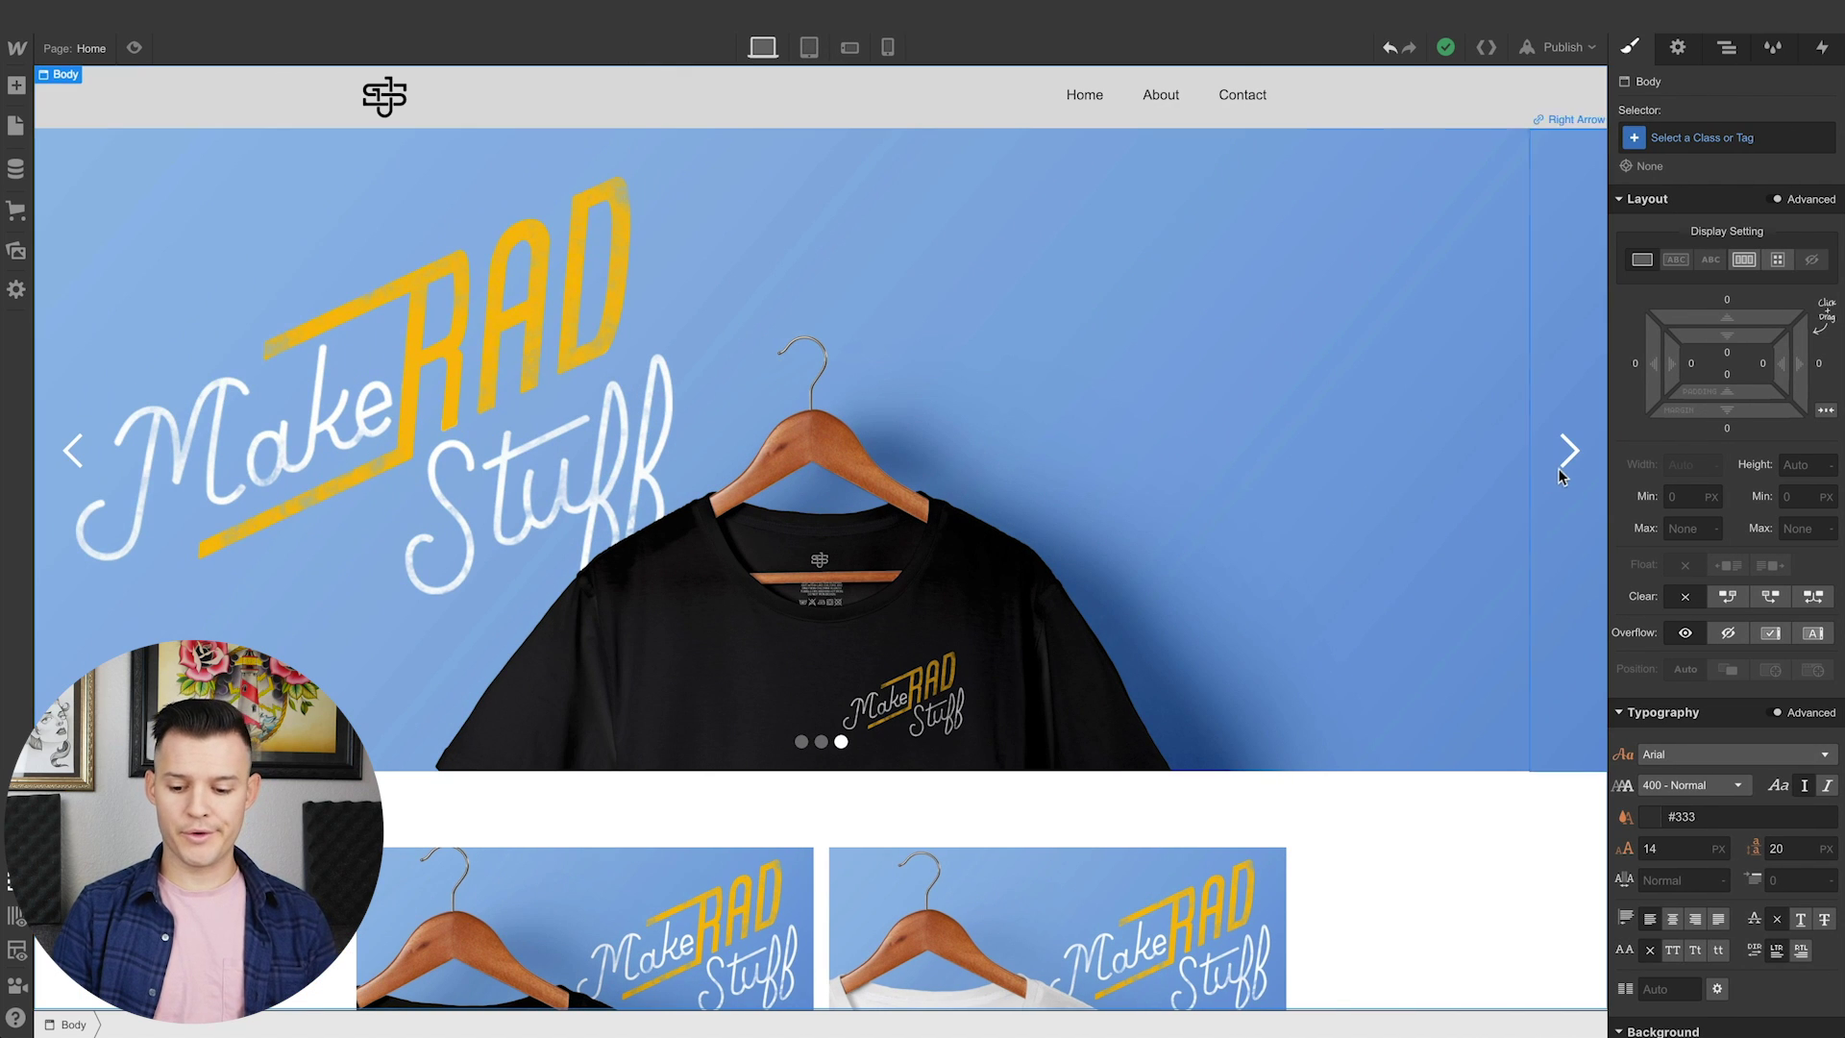
# Preview the home page and cycle through the hero slider's slides
pyautogui.click(1562, 469)
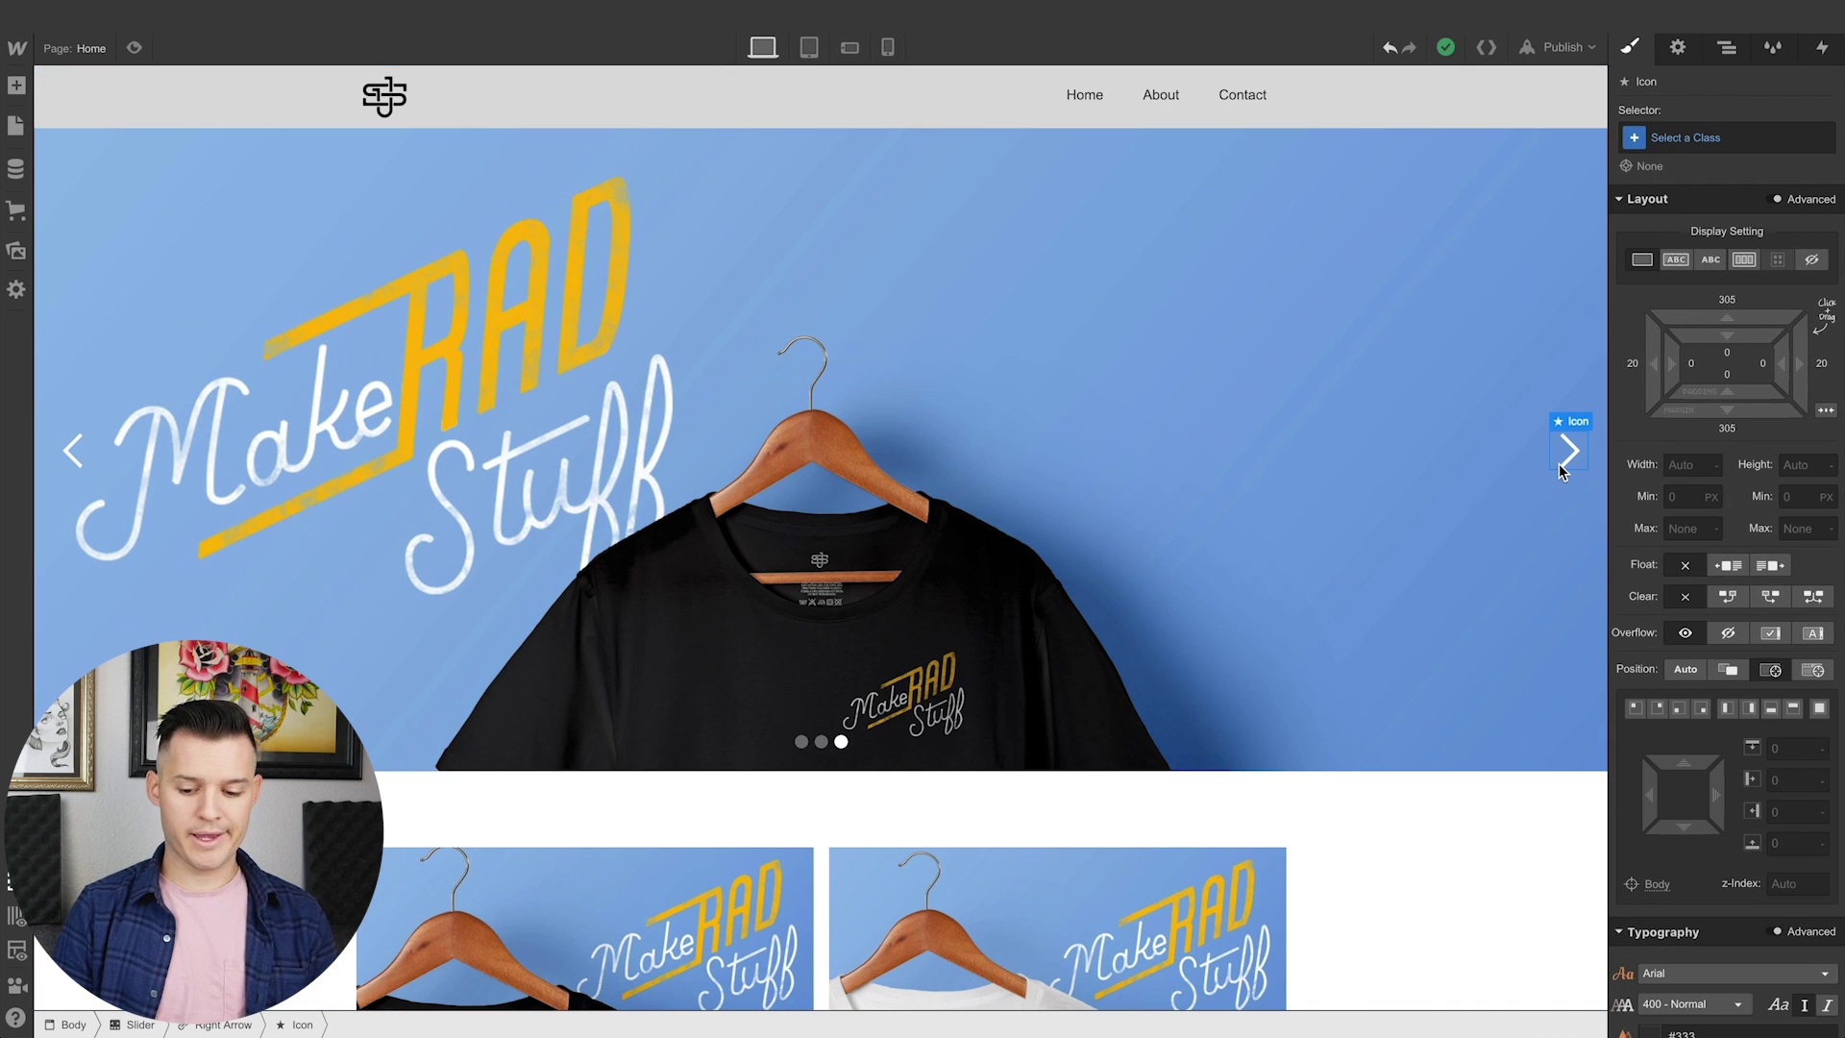
pyautogui.click(134, 48)
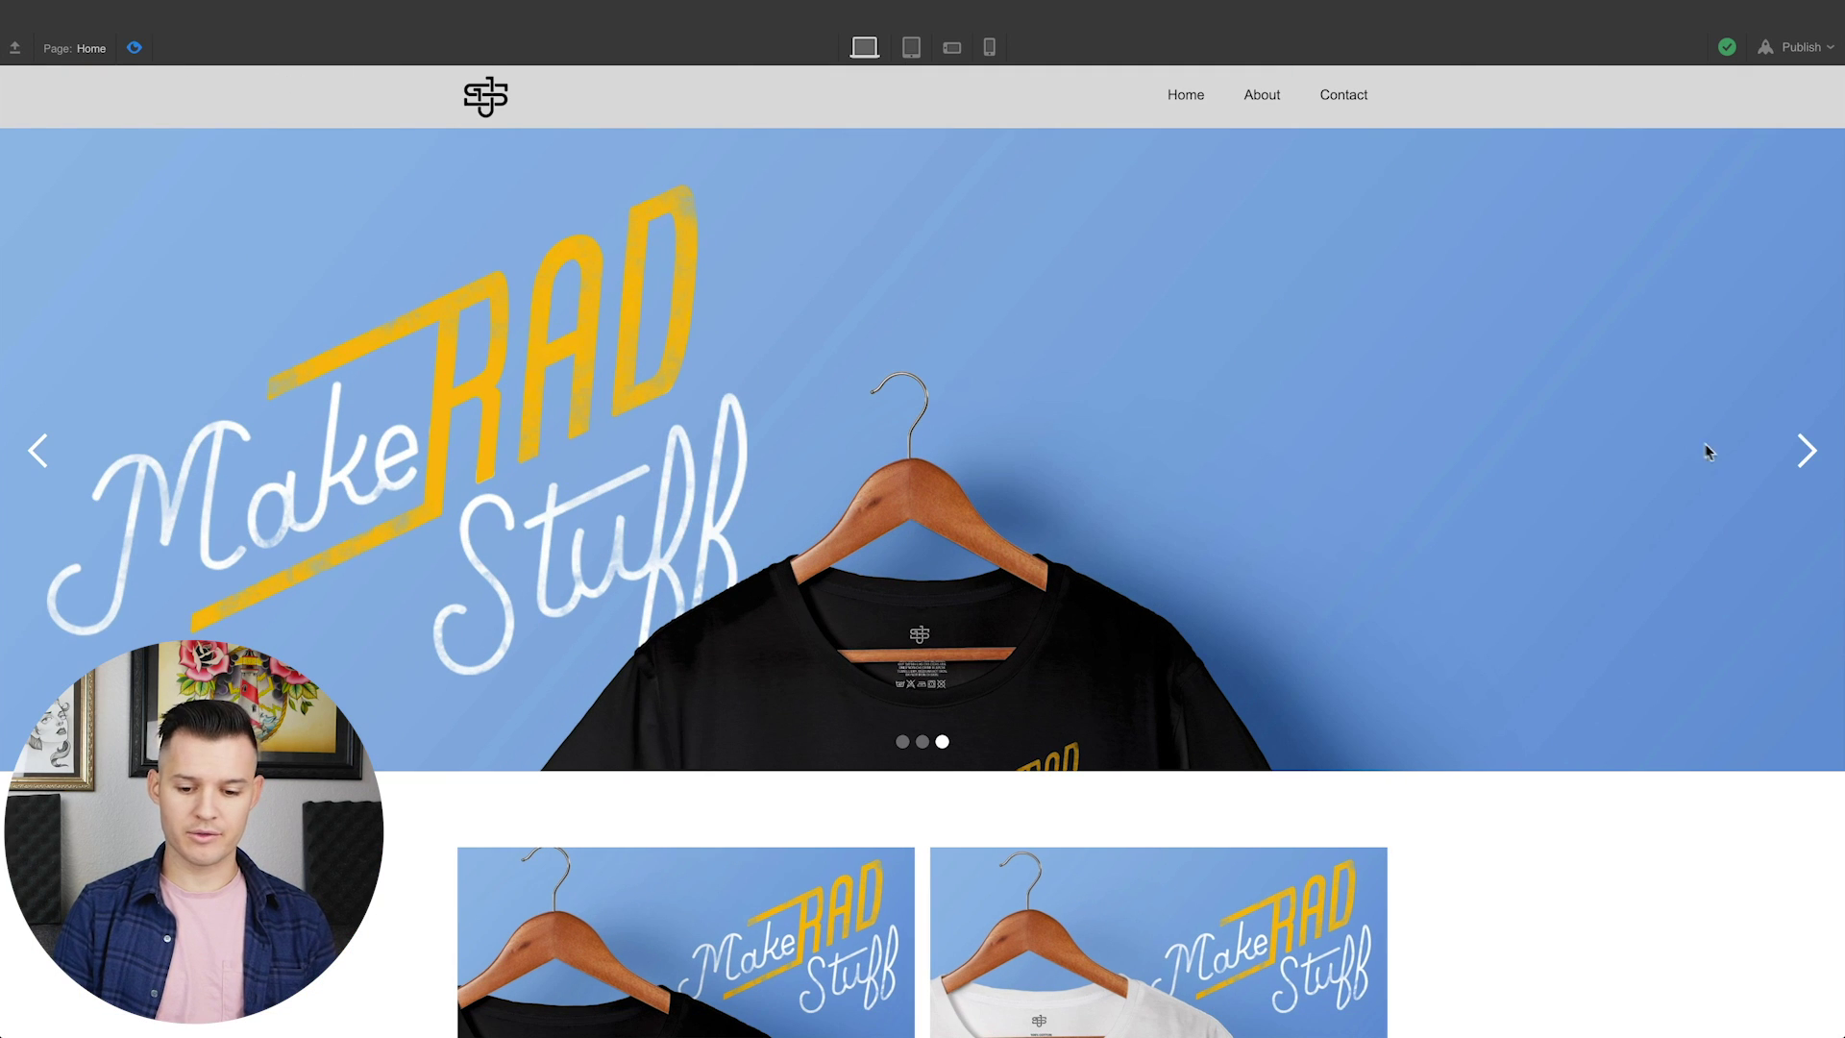
pyautogui.click(1799, 448)
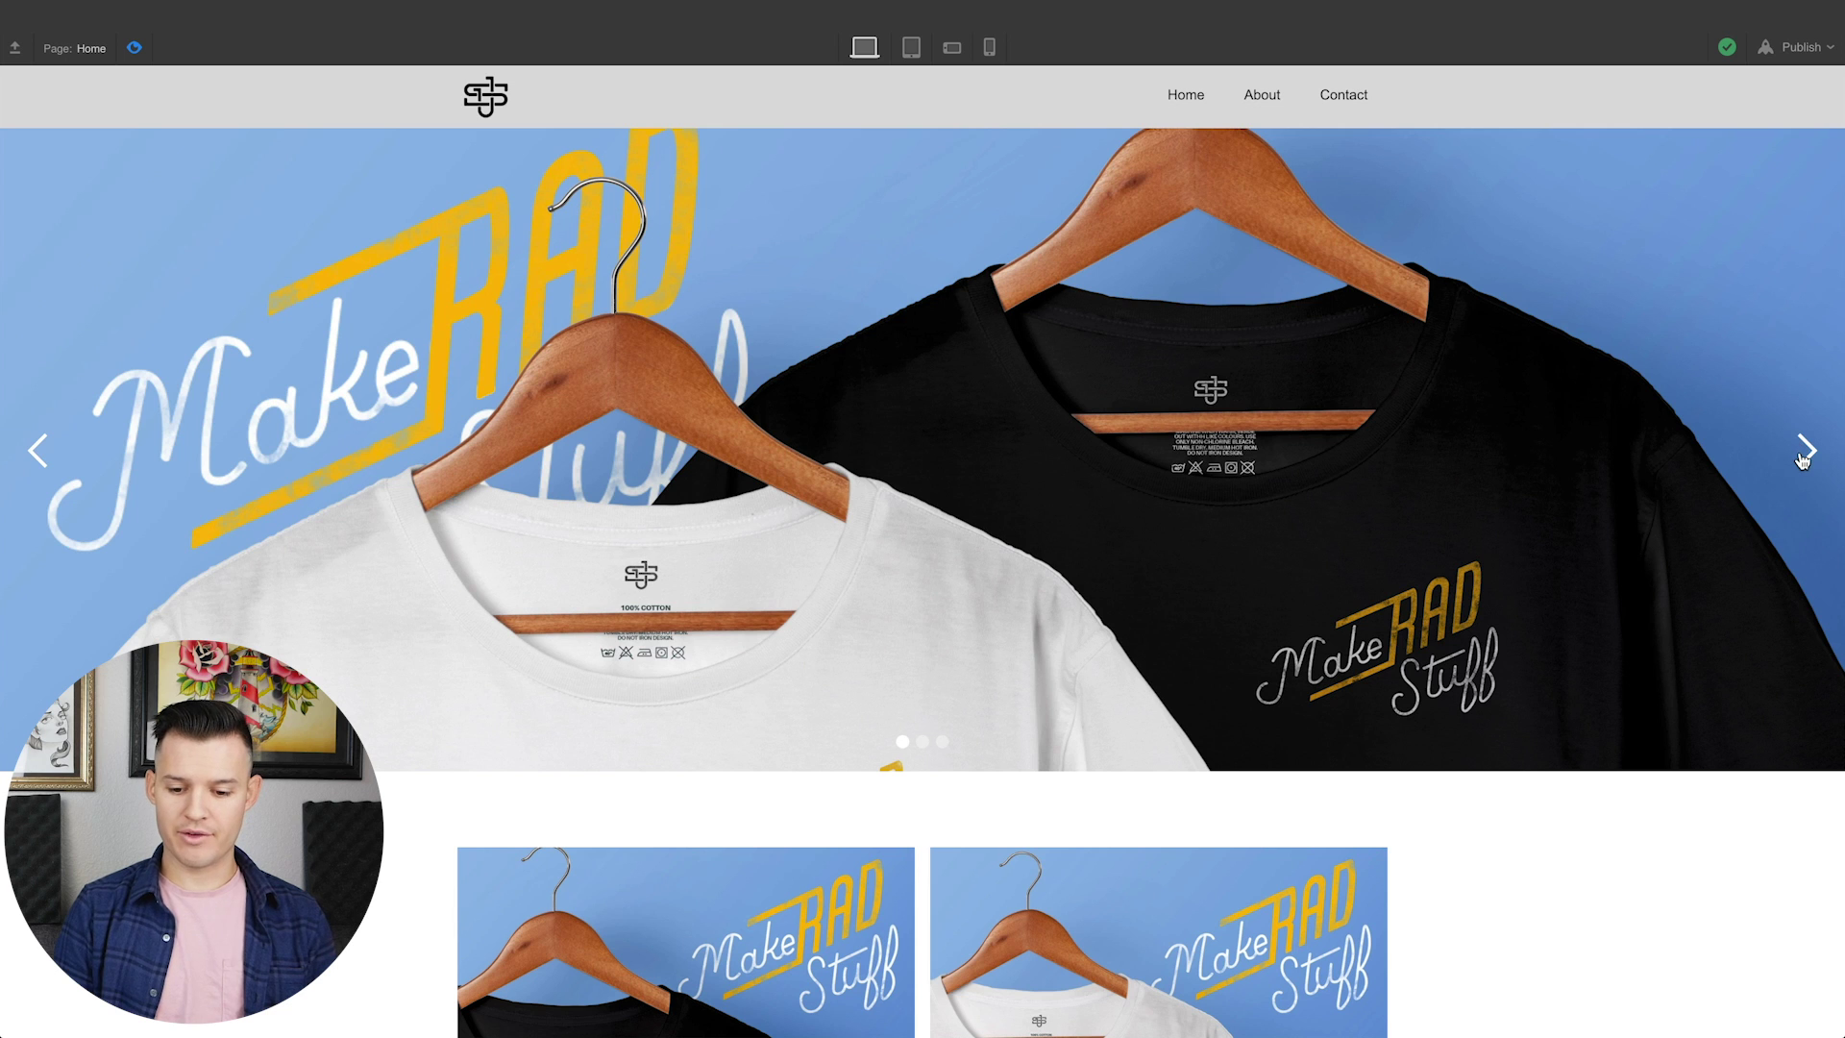
pyautogui.click(1802, 454)
pyautogui.click(1802, 454)
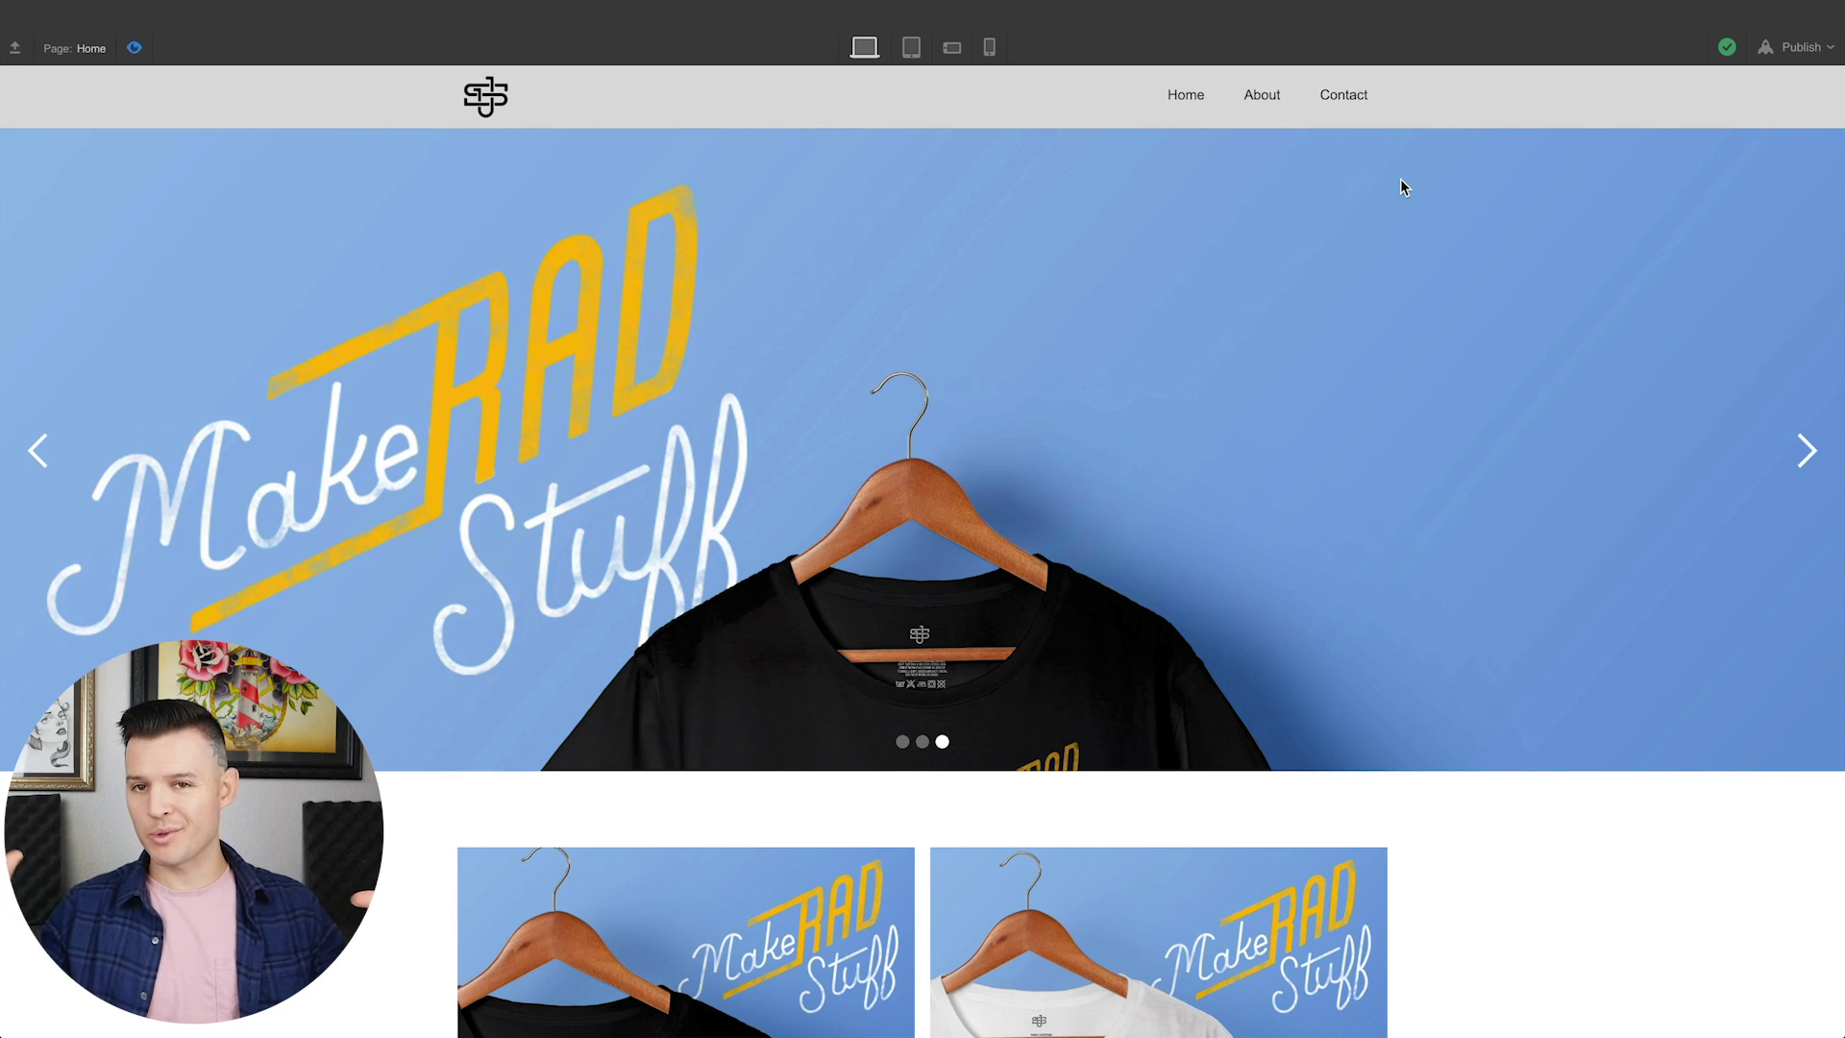
# Look over the previewed page from the hero slider to the product grid, and leave the preview
pyautogui.scroll(-5, 1399, 179)
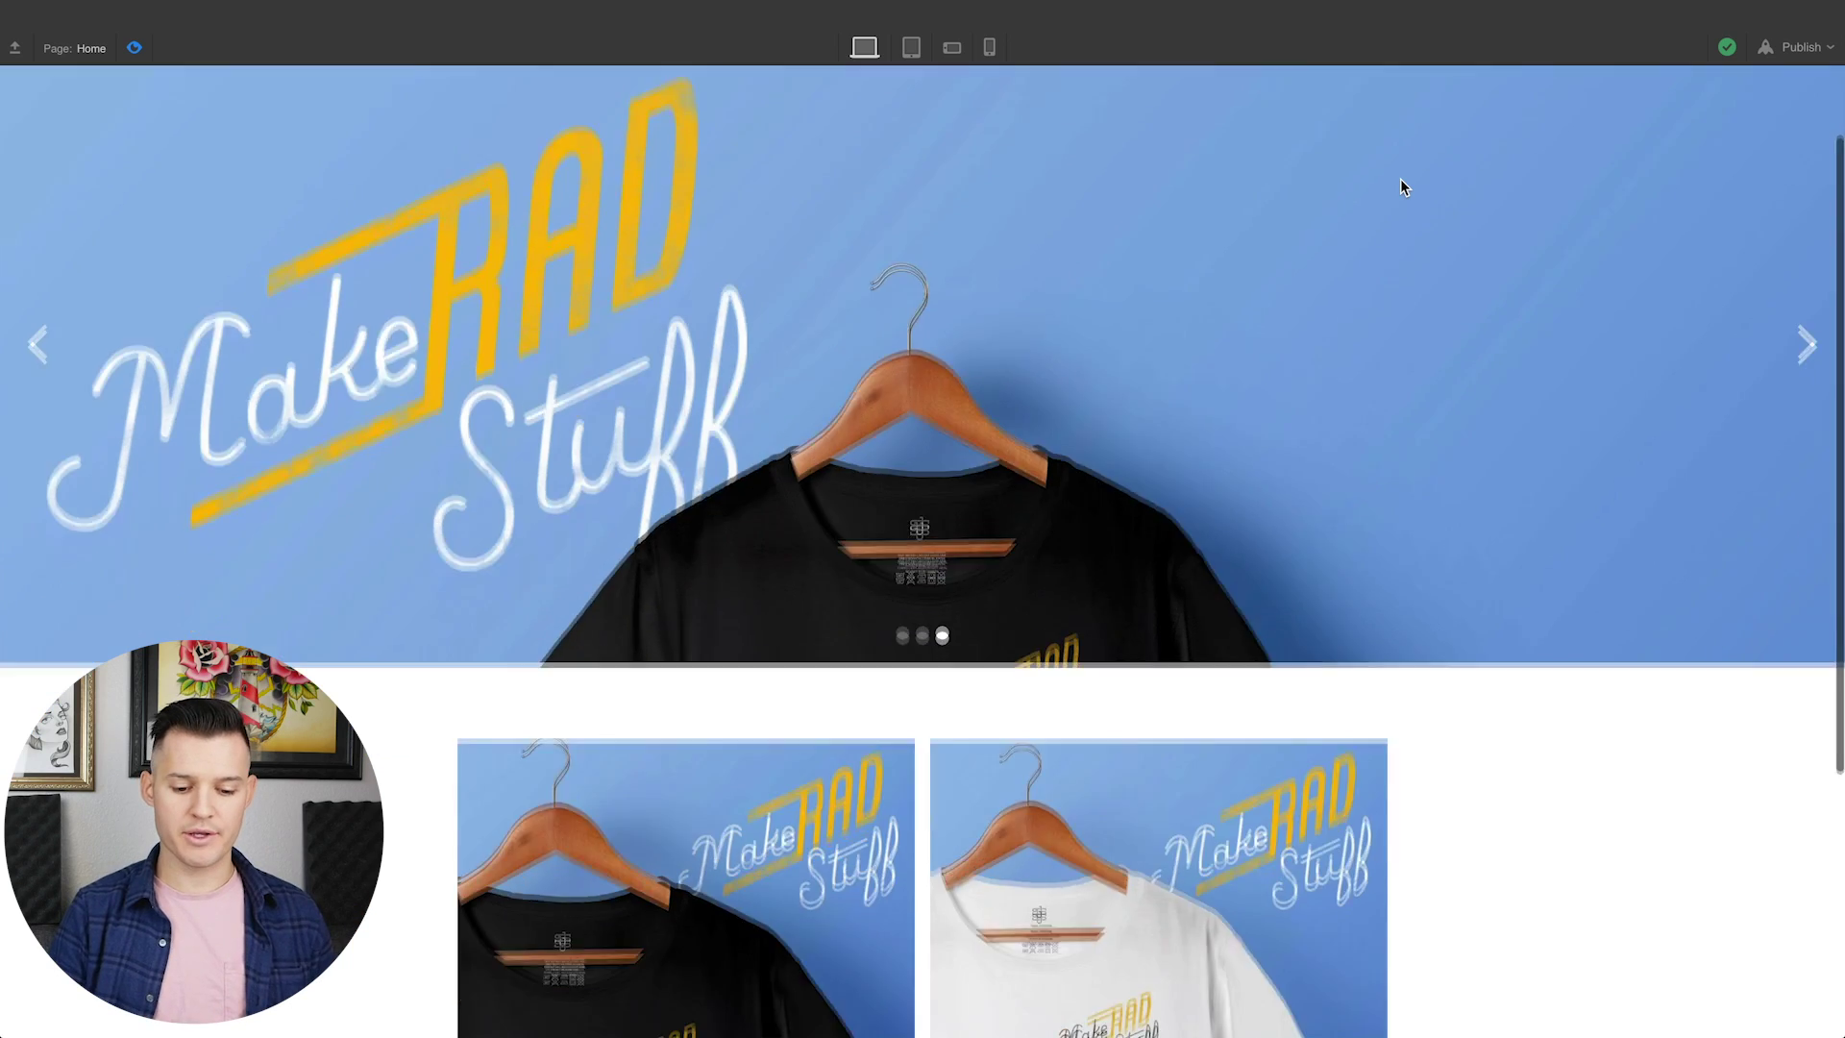
pyautogui.scroll(5, 1399, 179)
pyautogui.scroll(-5, 1399, 179)
pyautogui.scroll(5, 1399, 179)
pyautogui.scroll(-5, 1400, 179)
pyautogui.scroll(5, 1399, 179)
pyautogui.click(130, 48)
# Enable ecommerce on the project with the Products and Categories collections
pyautogui.click(17, 213)
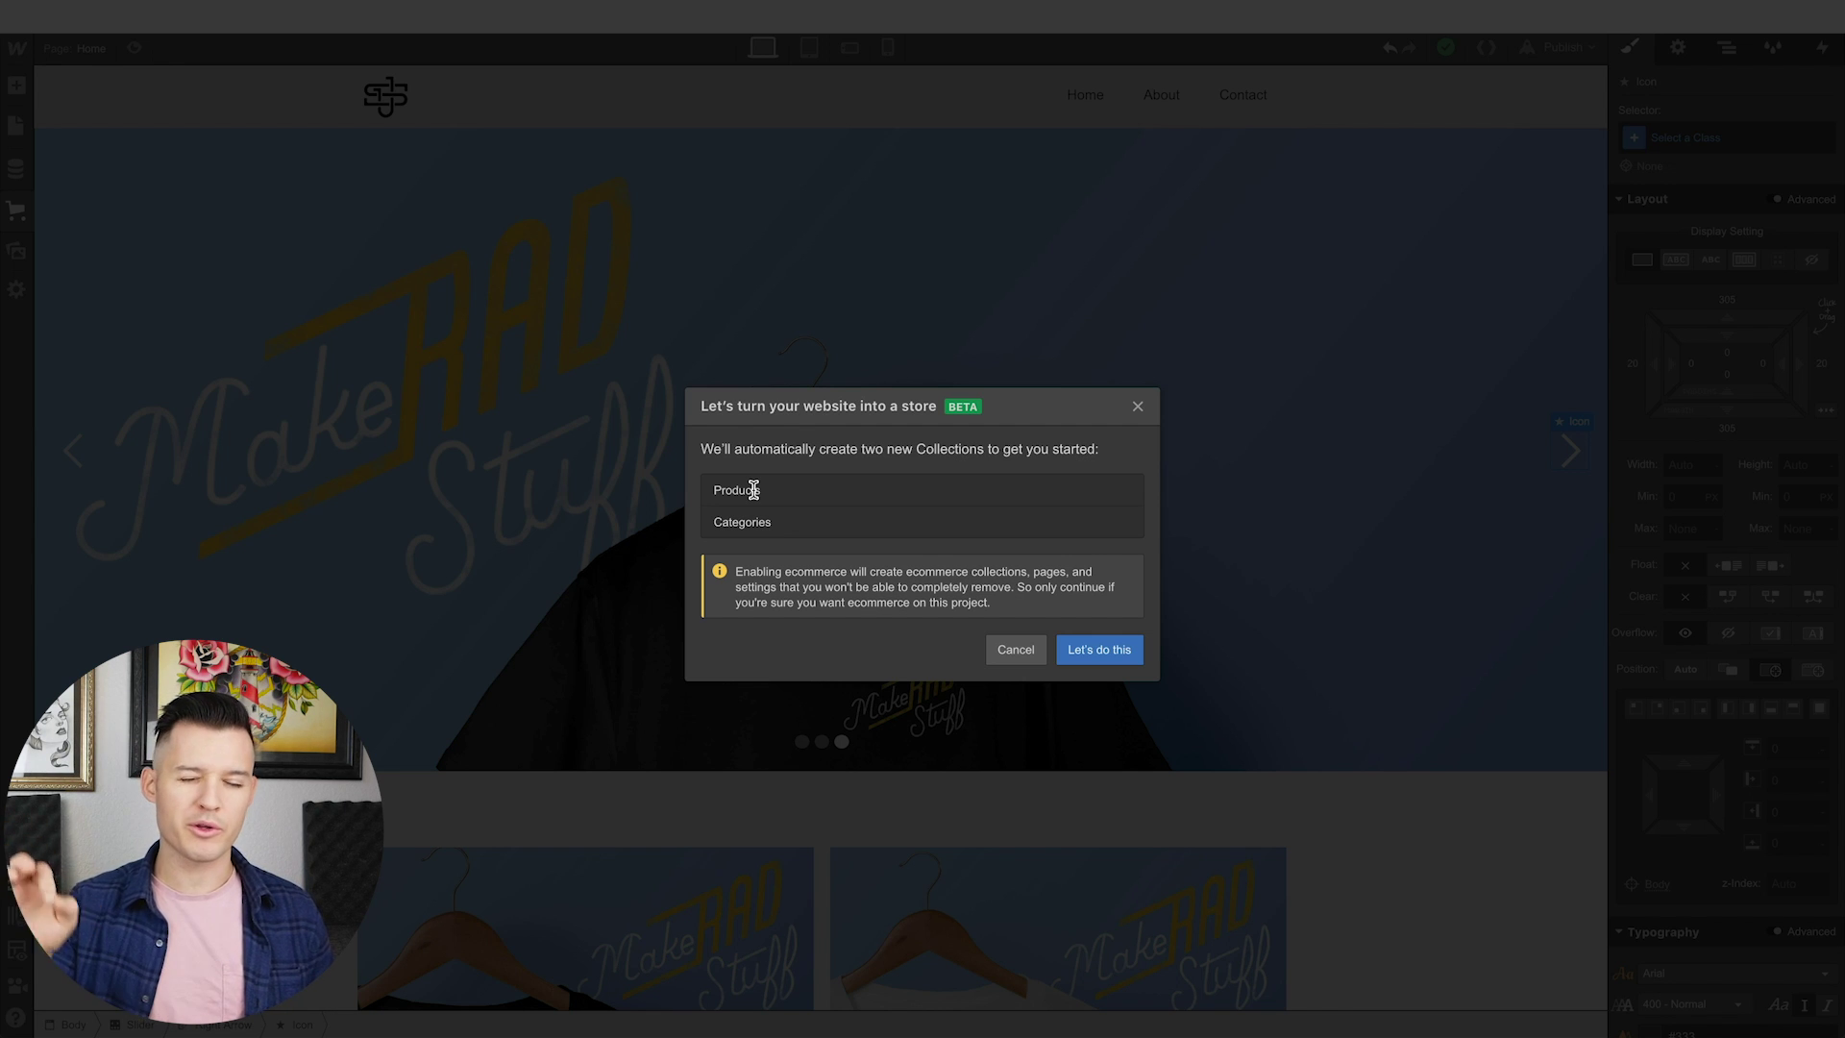
pyautogui.click(1090, 652)
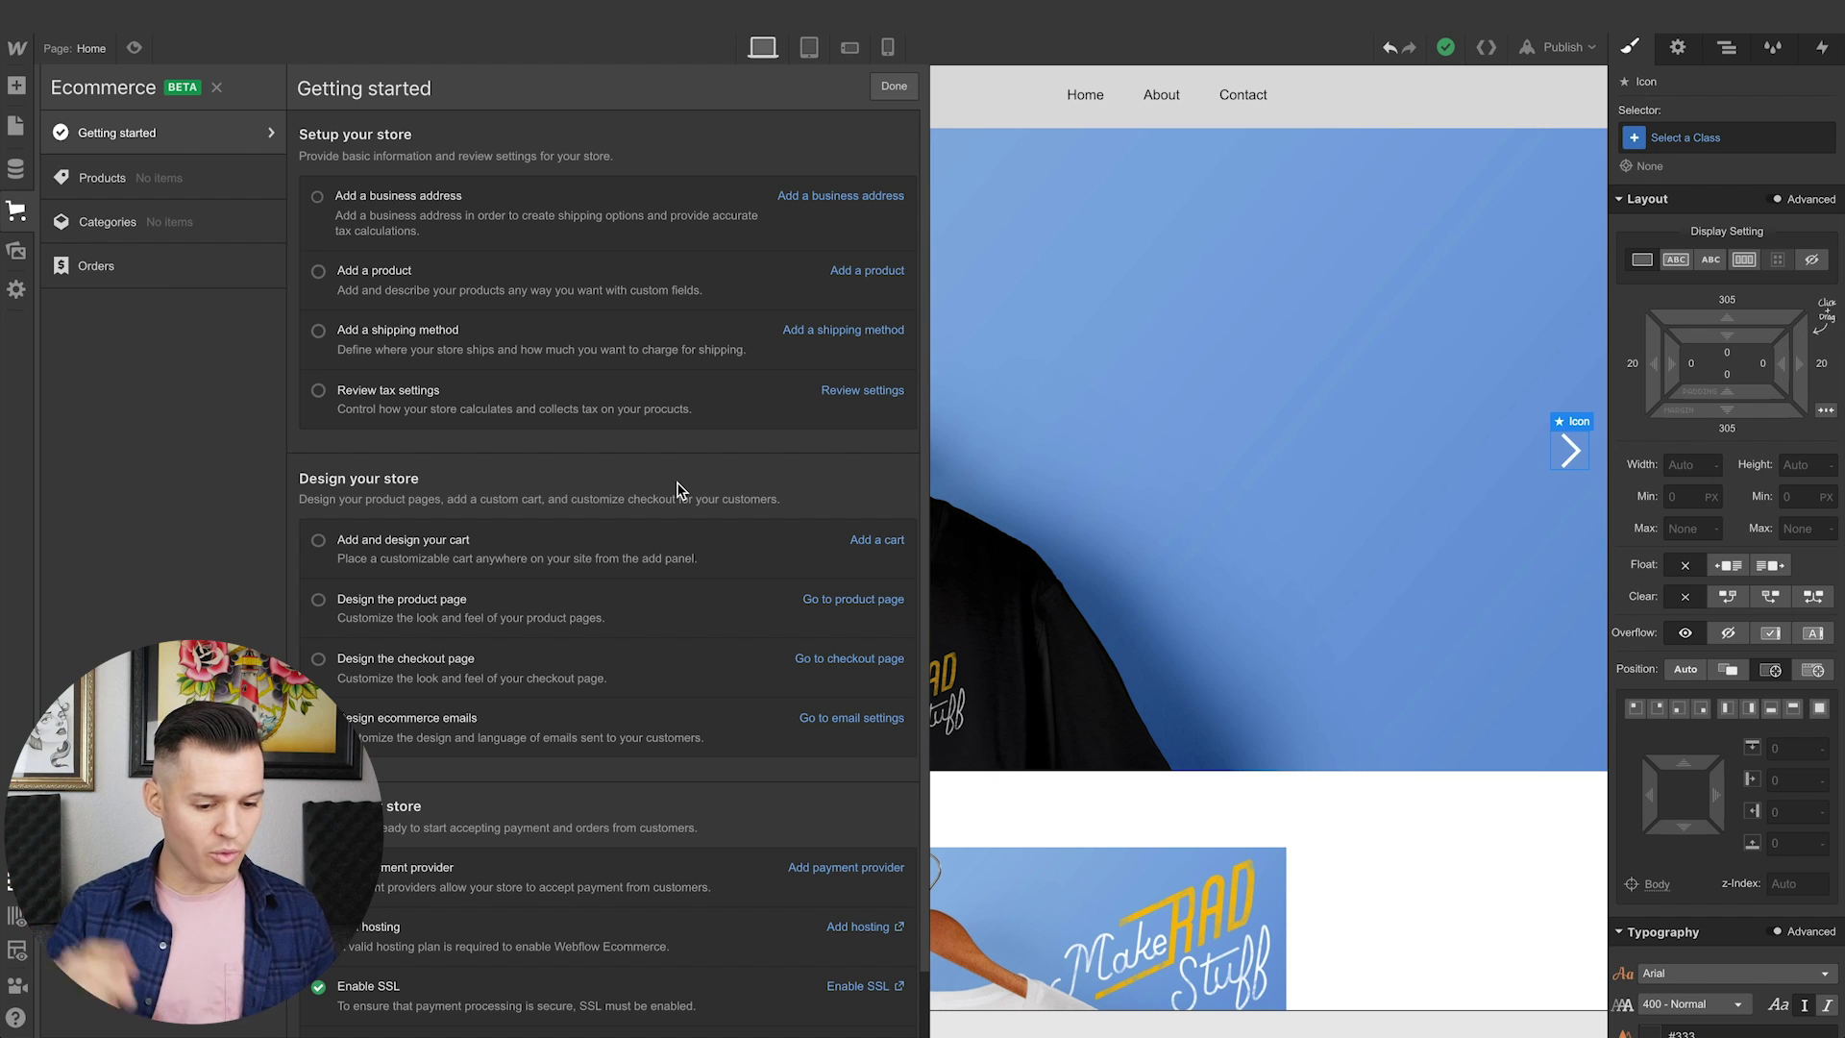
# Start a new store product named Make Rad Stuff Shirt
pyautogui.click(159, 190)
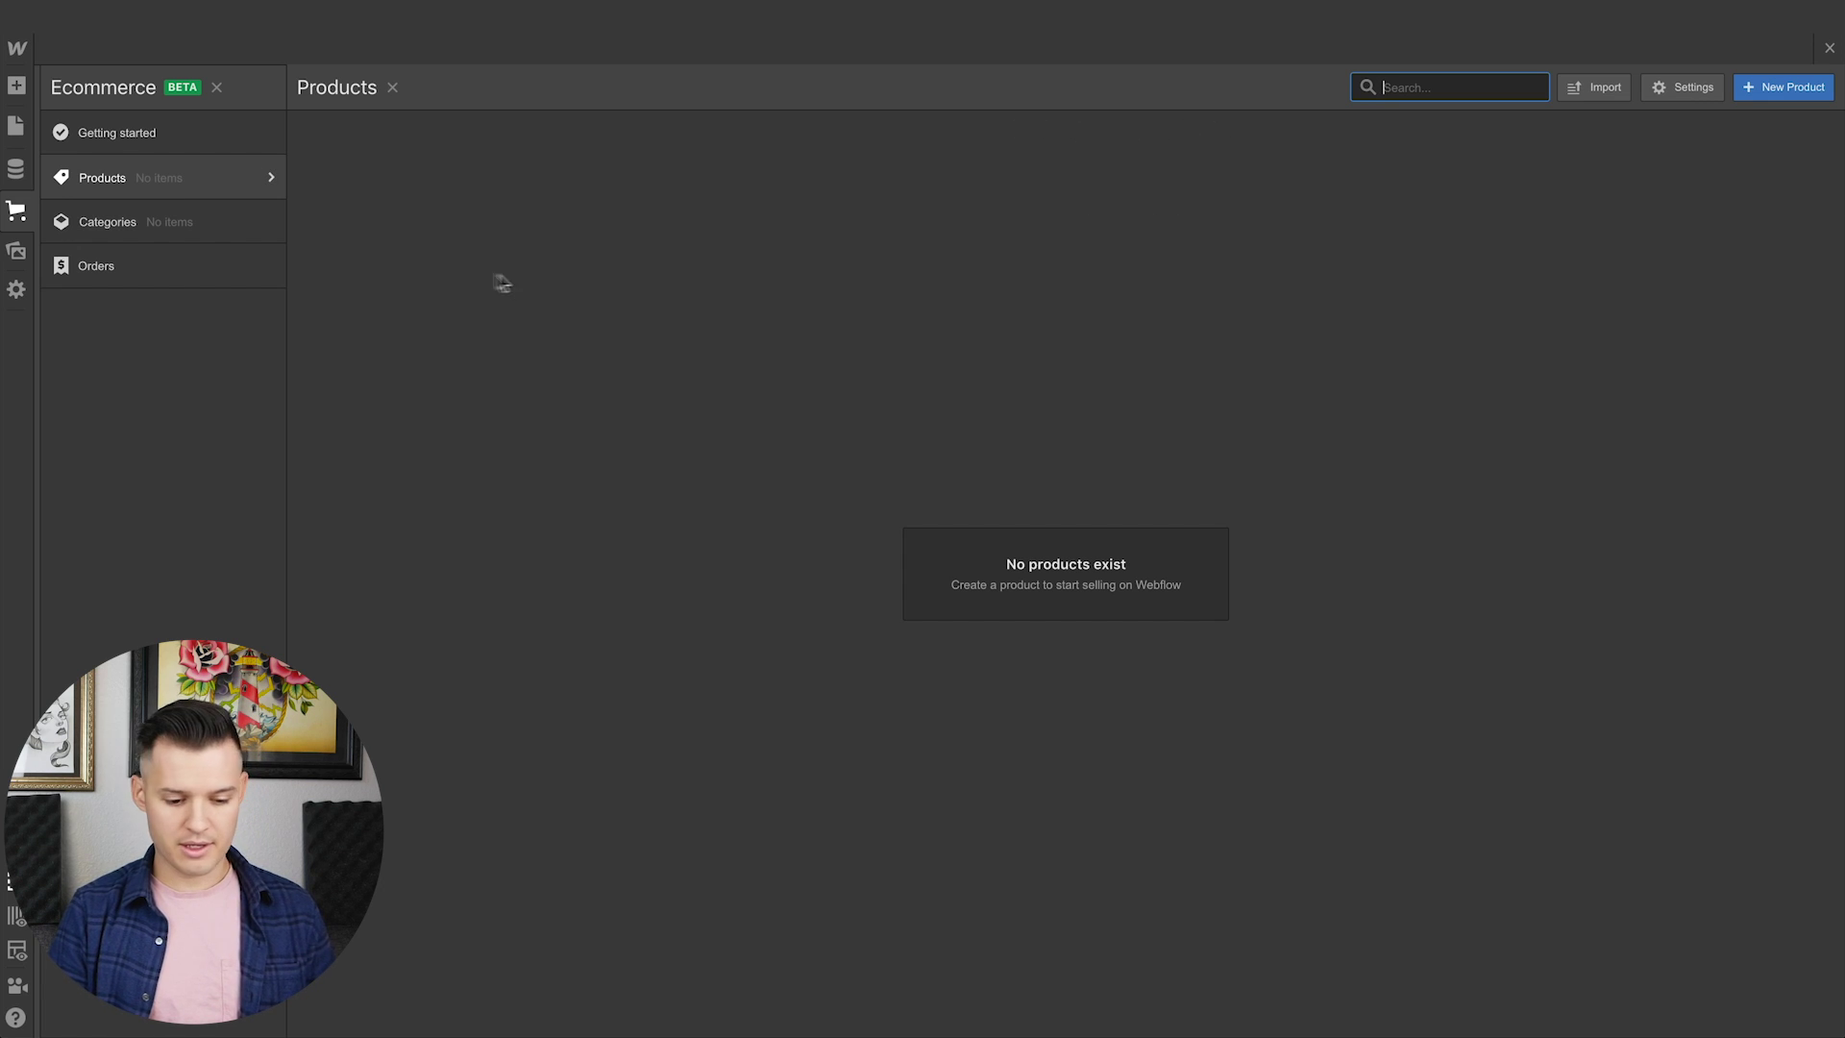
pyautogui.click(1779, 98)
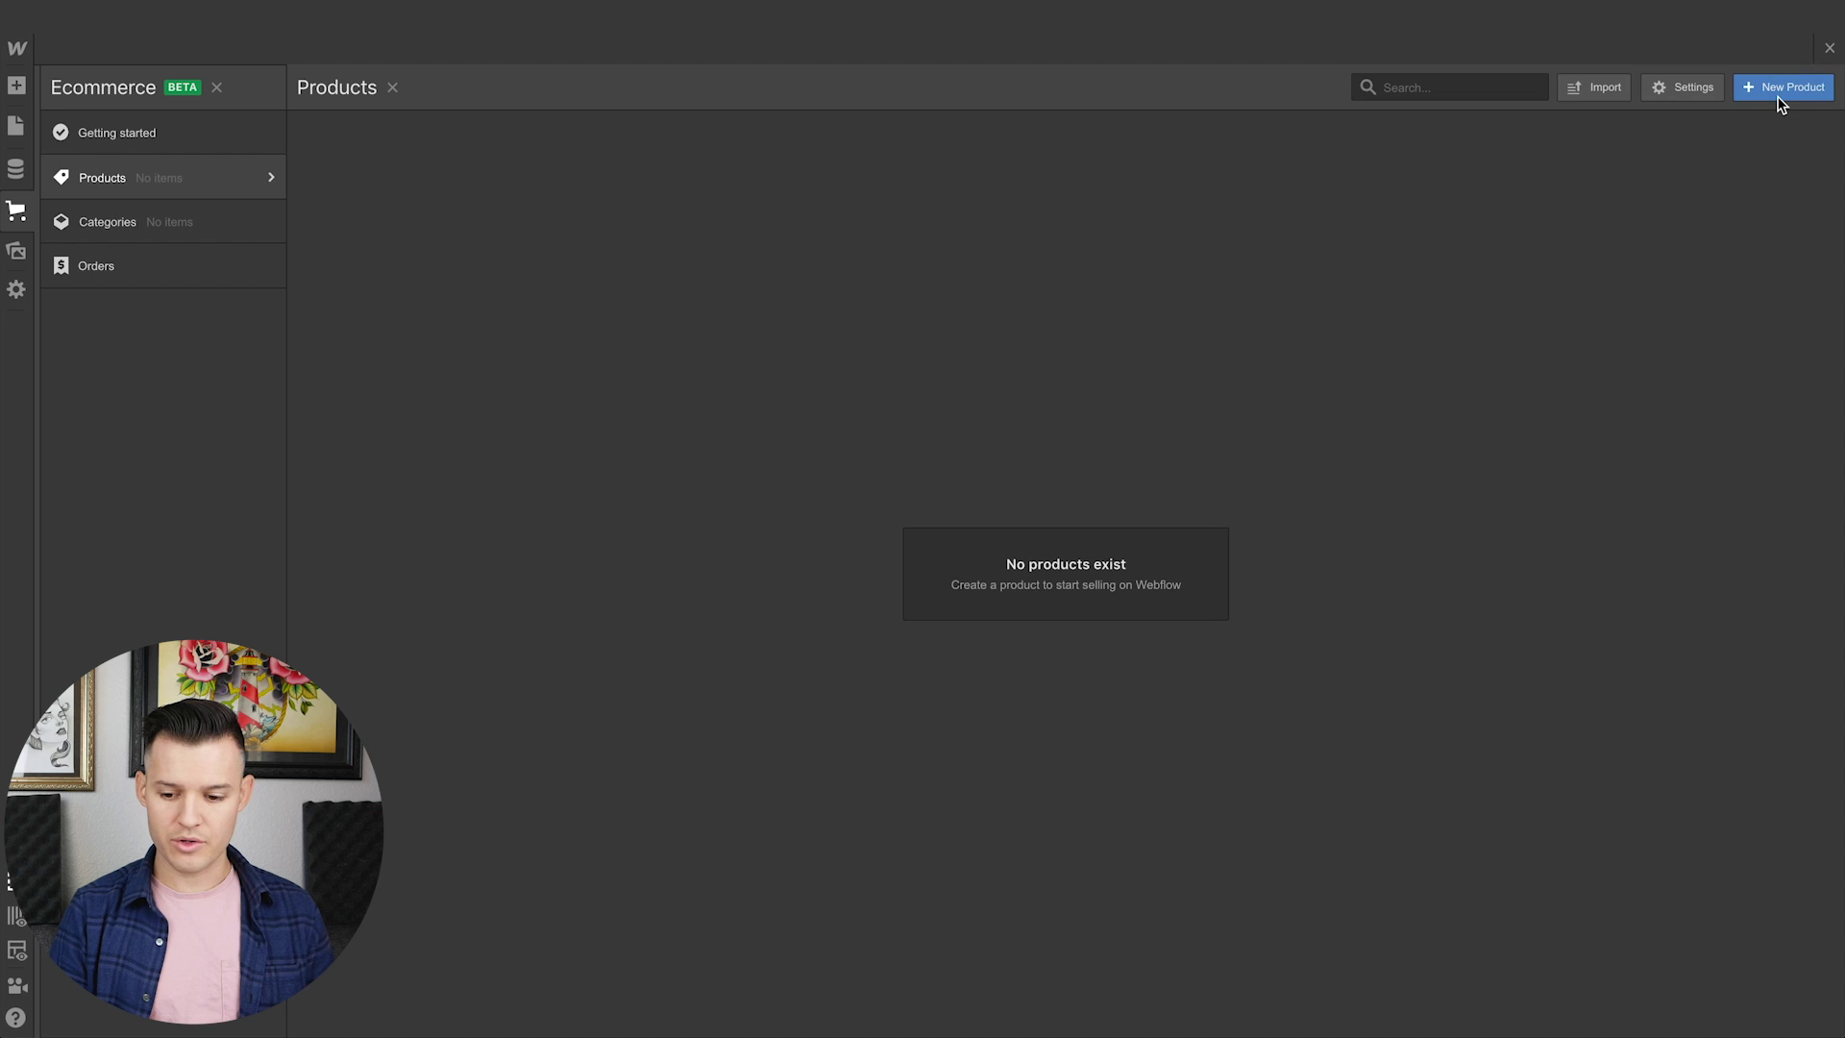
pyautogui.write('Make Rad Stuff')
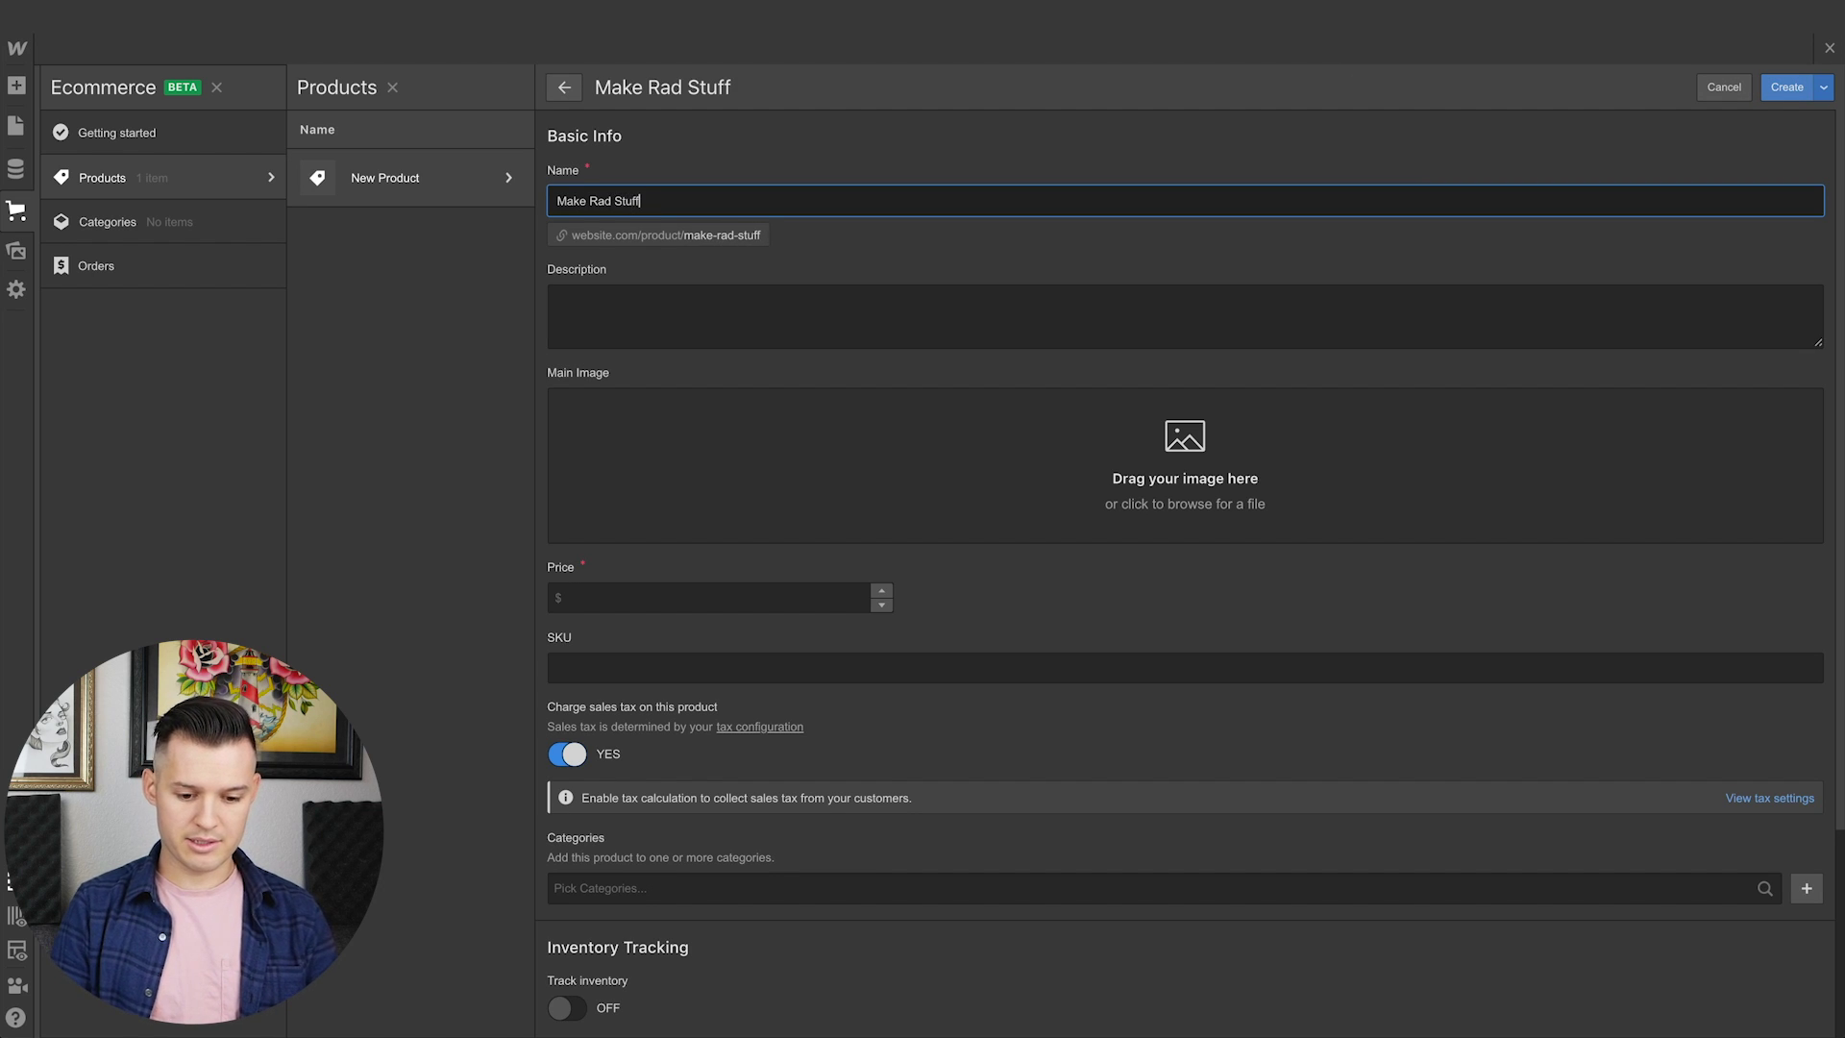
pyautogui.write(' Shirt')
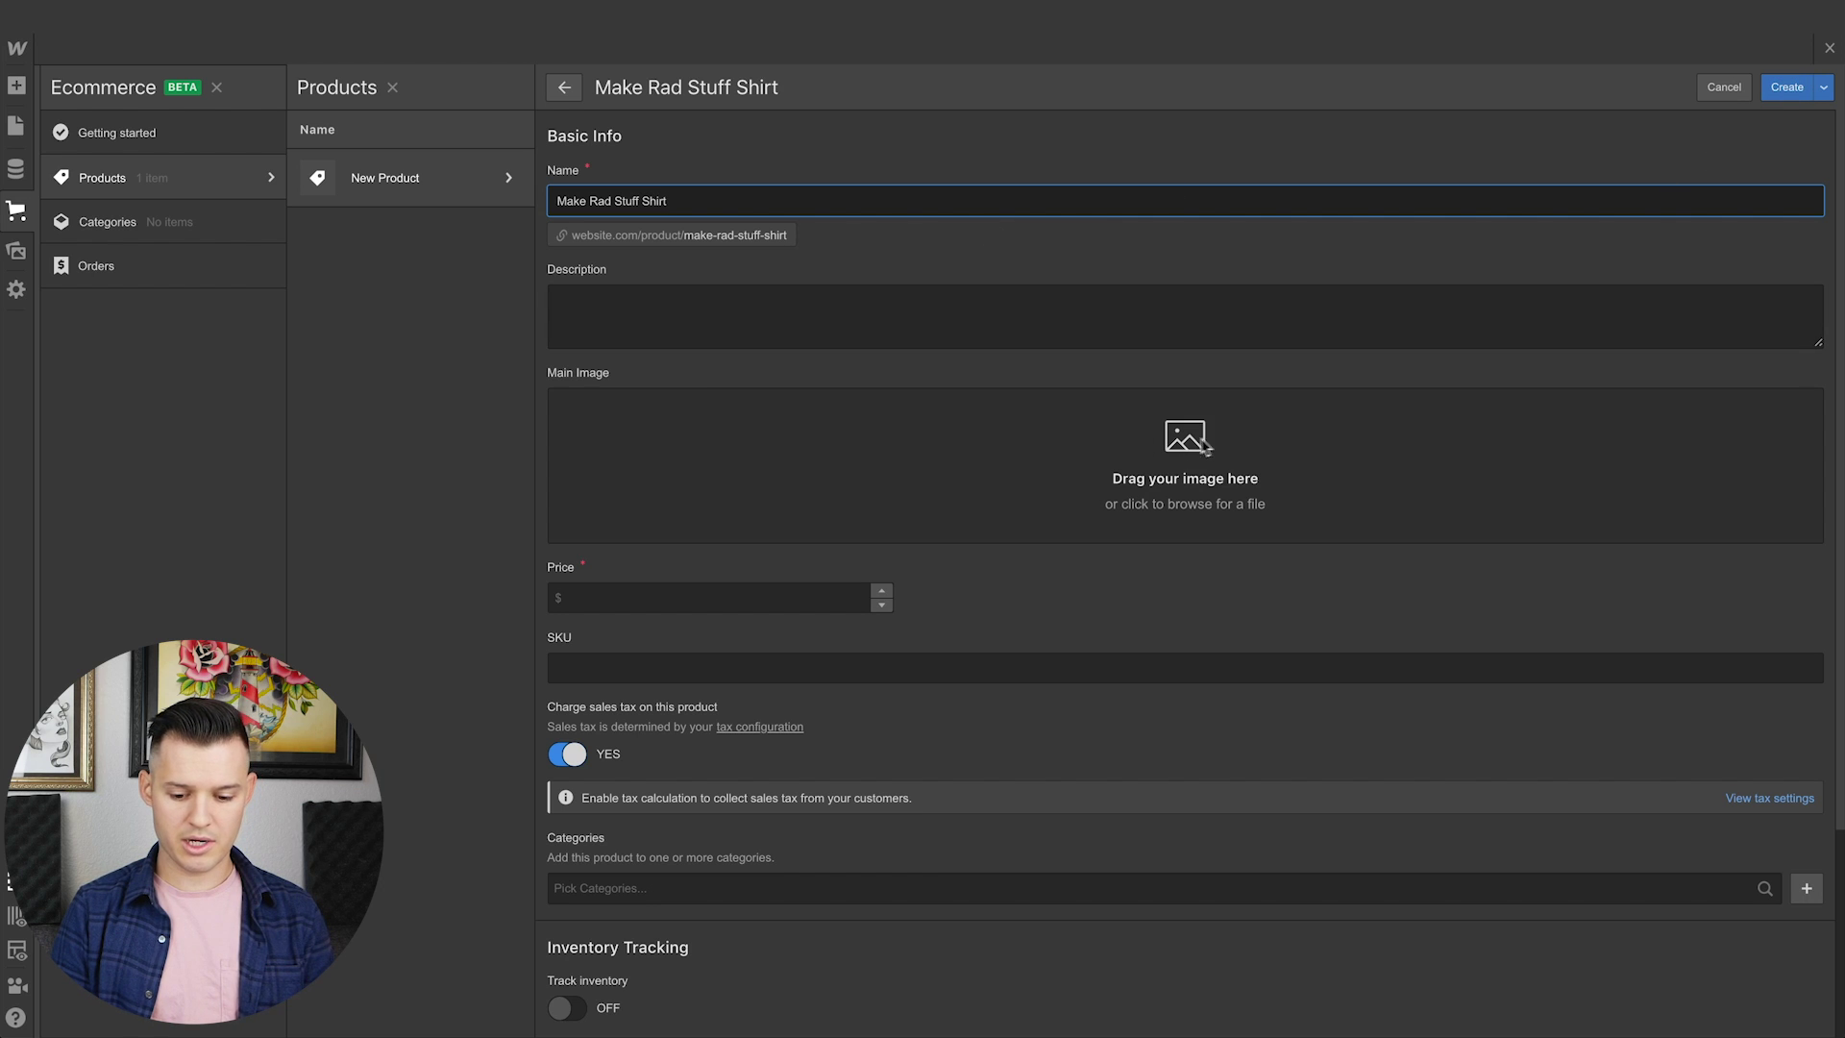
# Upload 1.jpg from the Desktop as the product's main image and set its price to $19.99
pyautogui.click(1156, 473)
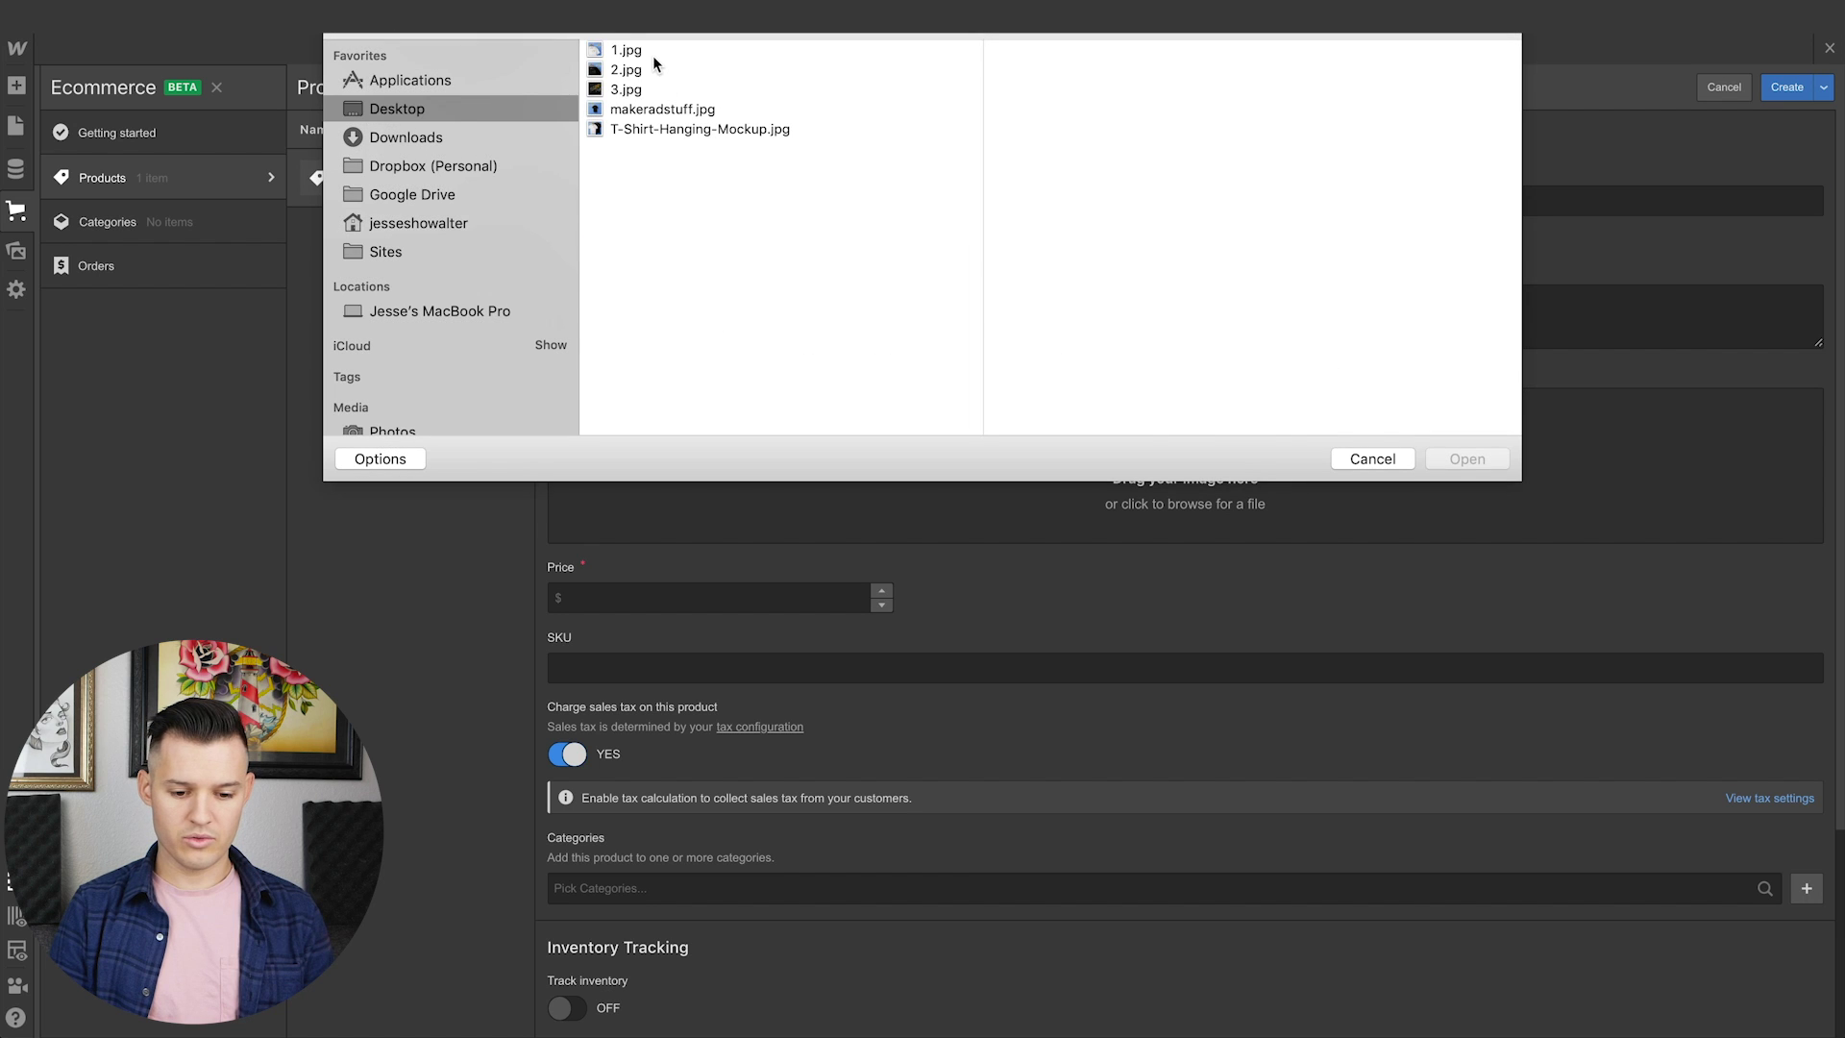
pyautogui.click(654, 50)
pyautogui.doubleClick(654, 50)
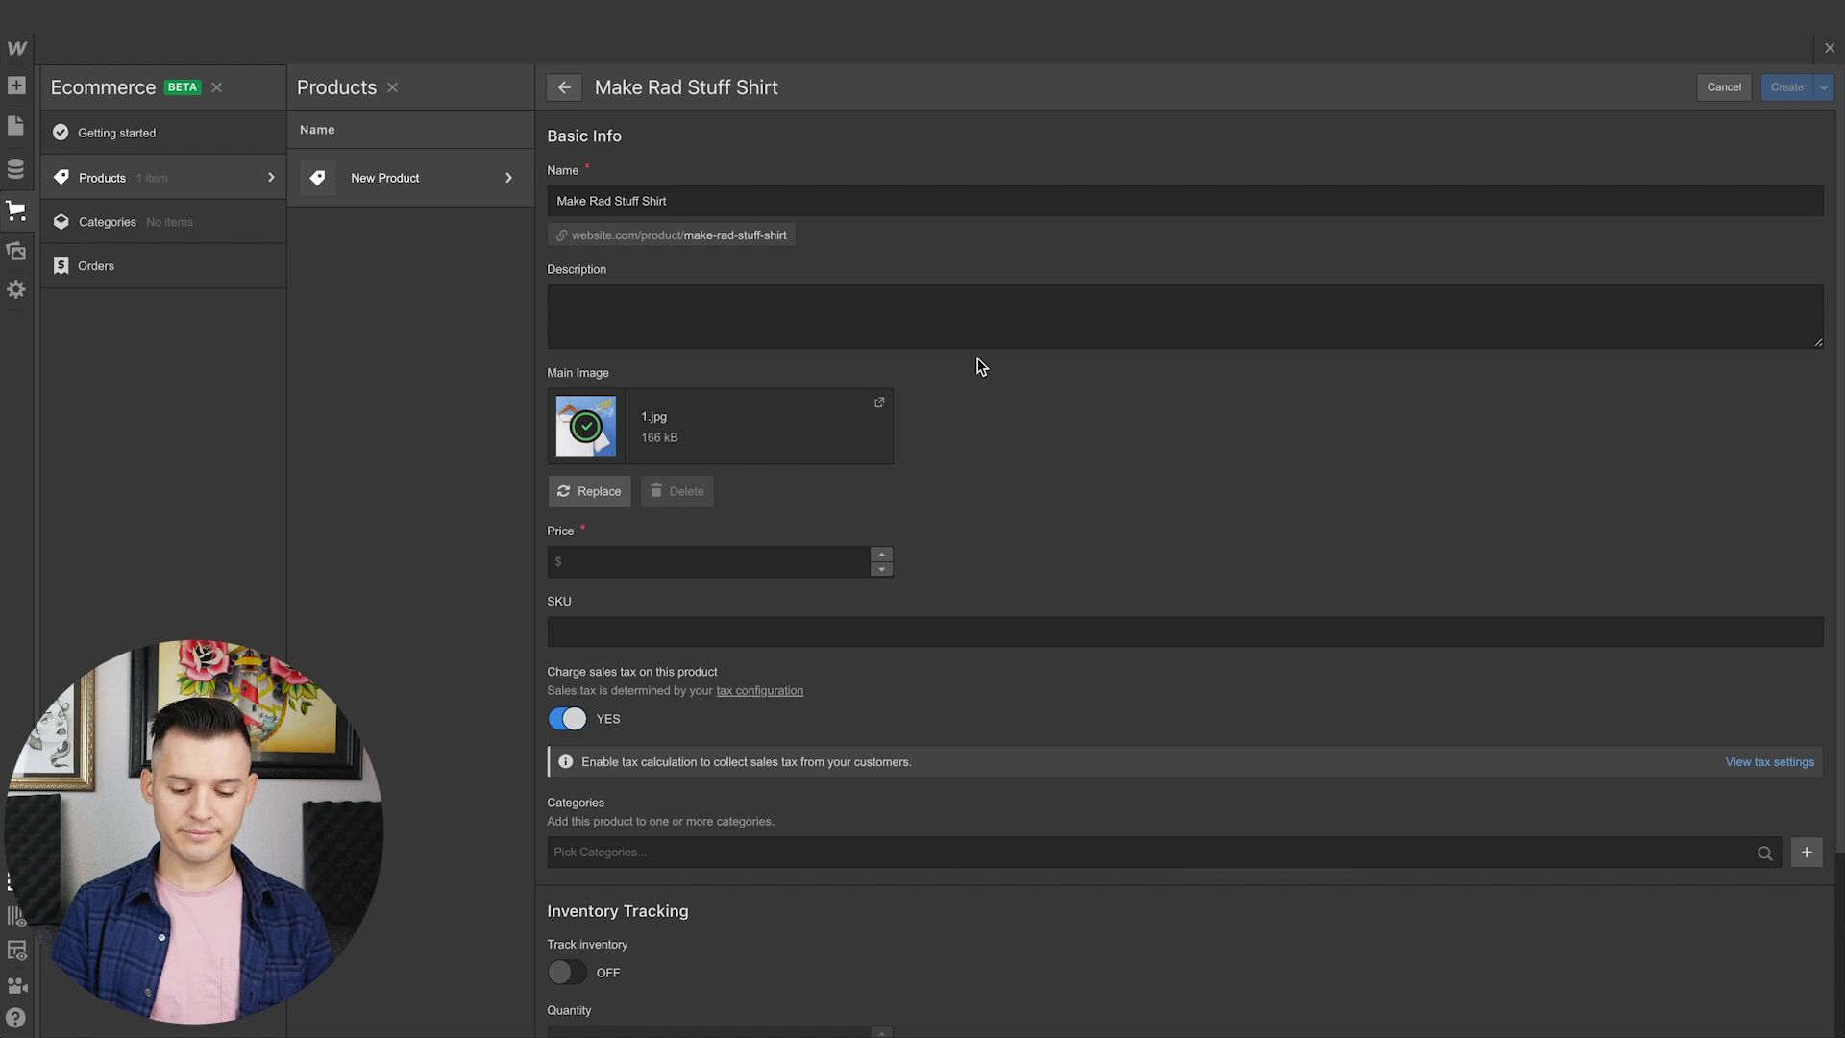
pyautogui.click(760, 563)
pyautogui.write('19.99')
pyautogui.press('BackSpace')
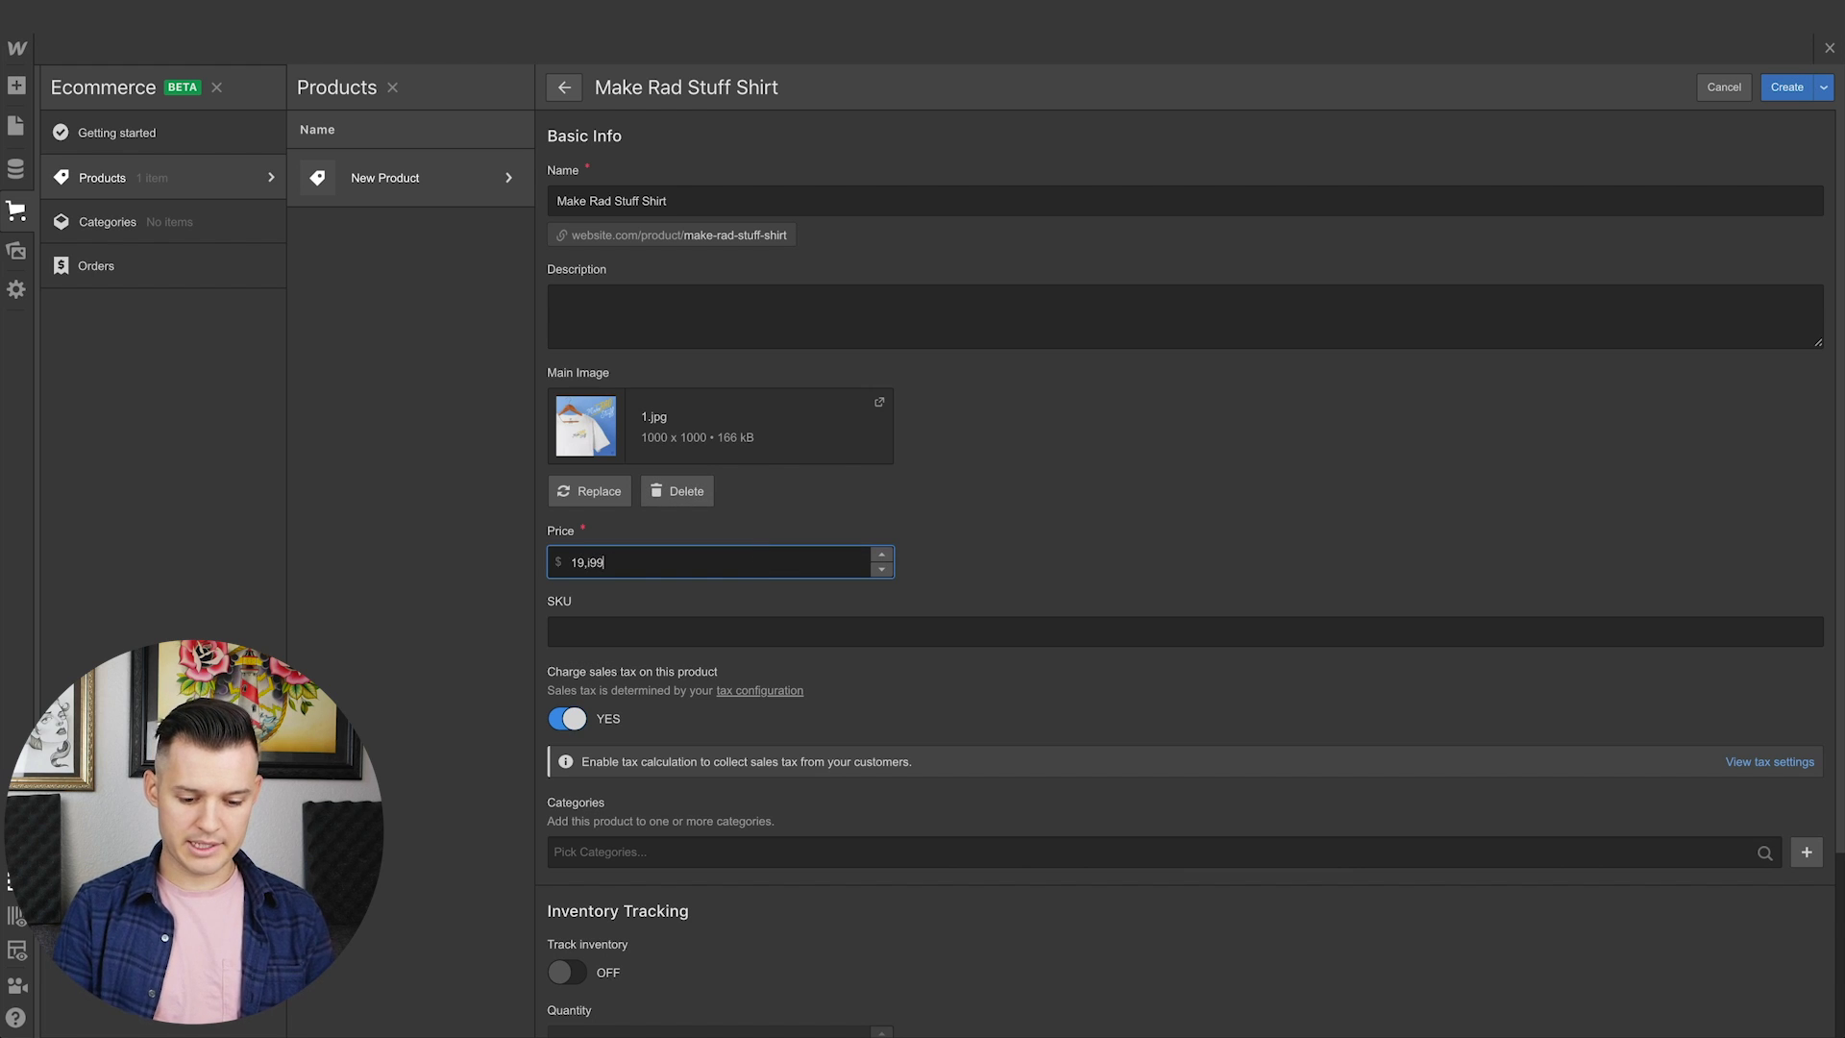
pyautogui.write('.99')
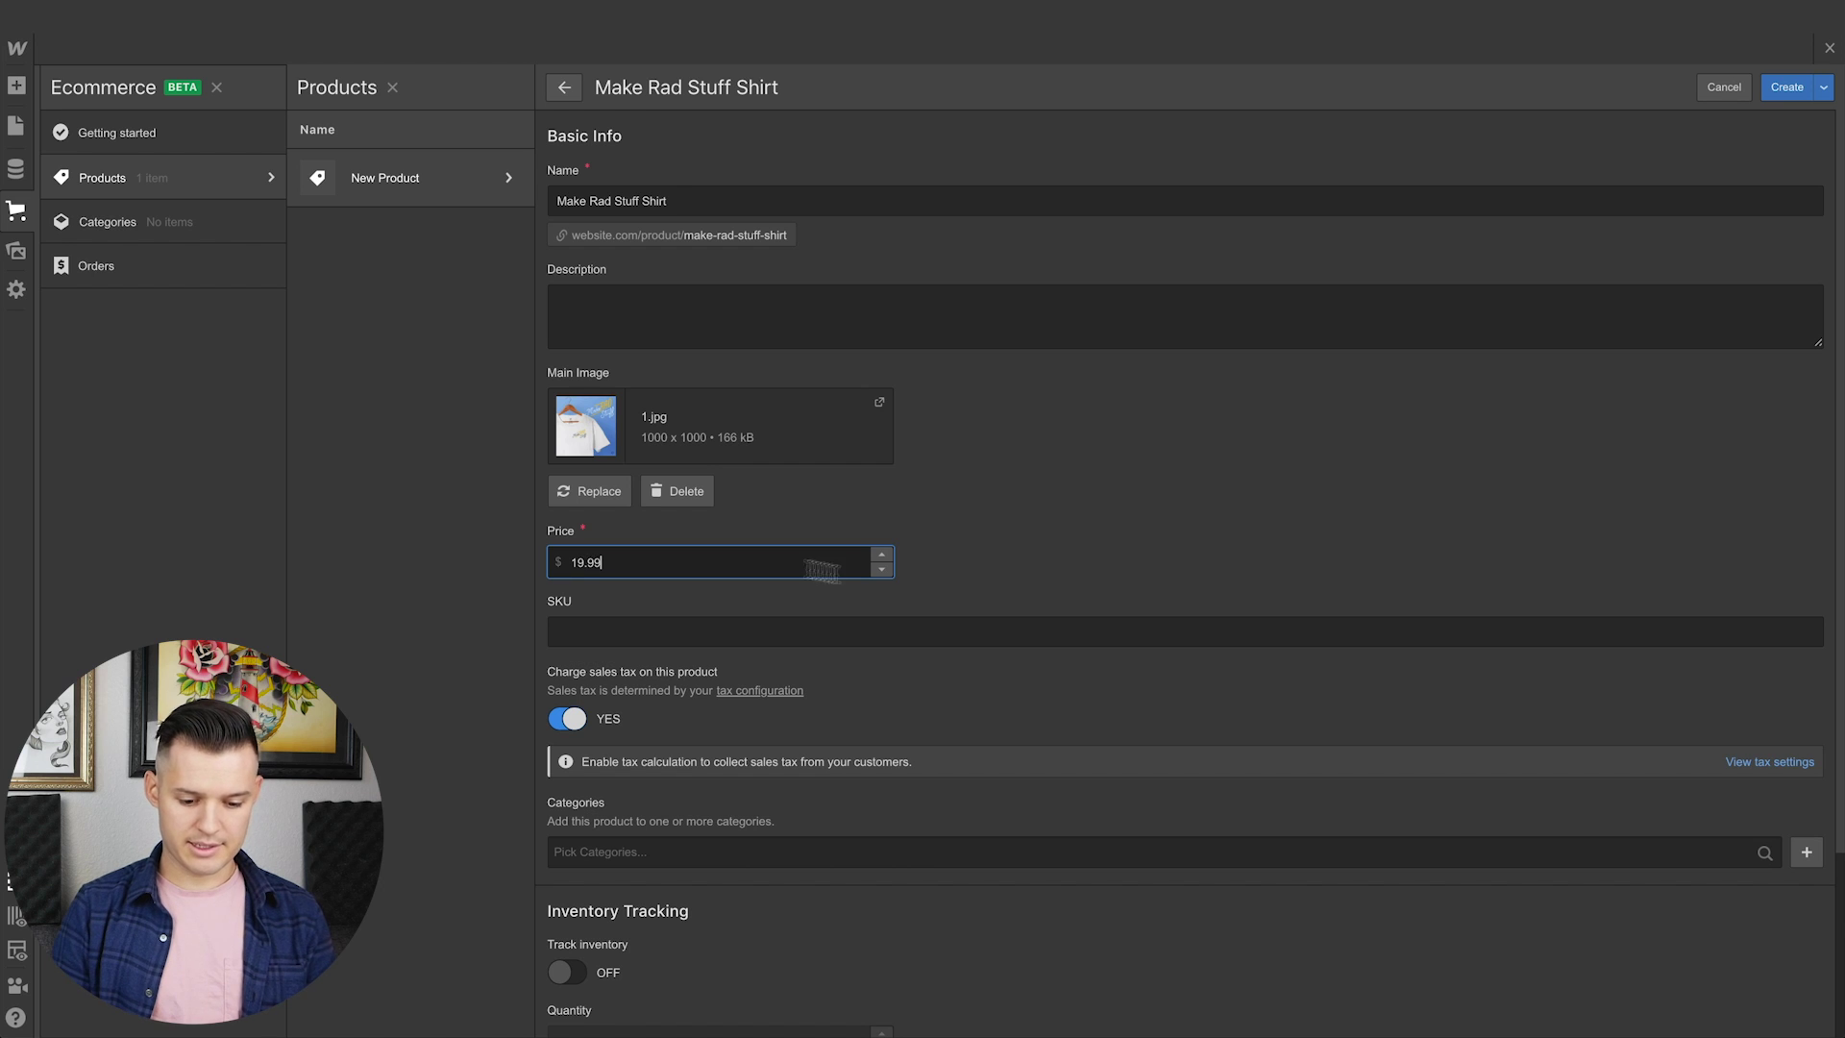
# Turn on inventory tracking for the shirt with a quantity of 50 and create the product
pyautogui.scroll(-3, 825, 637)
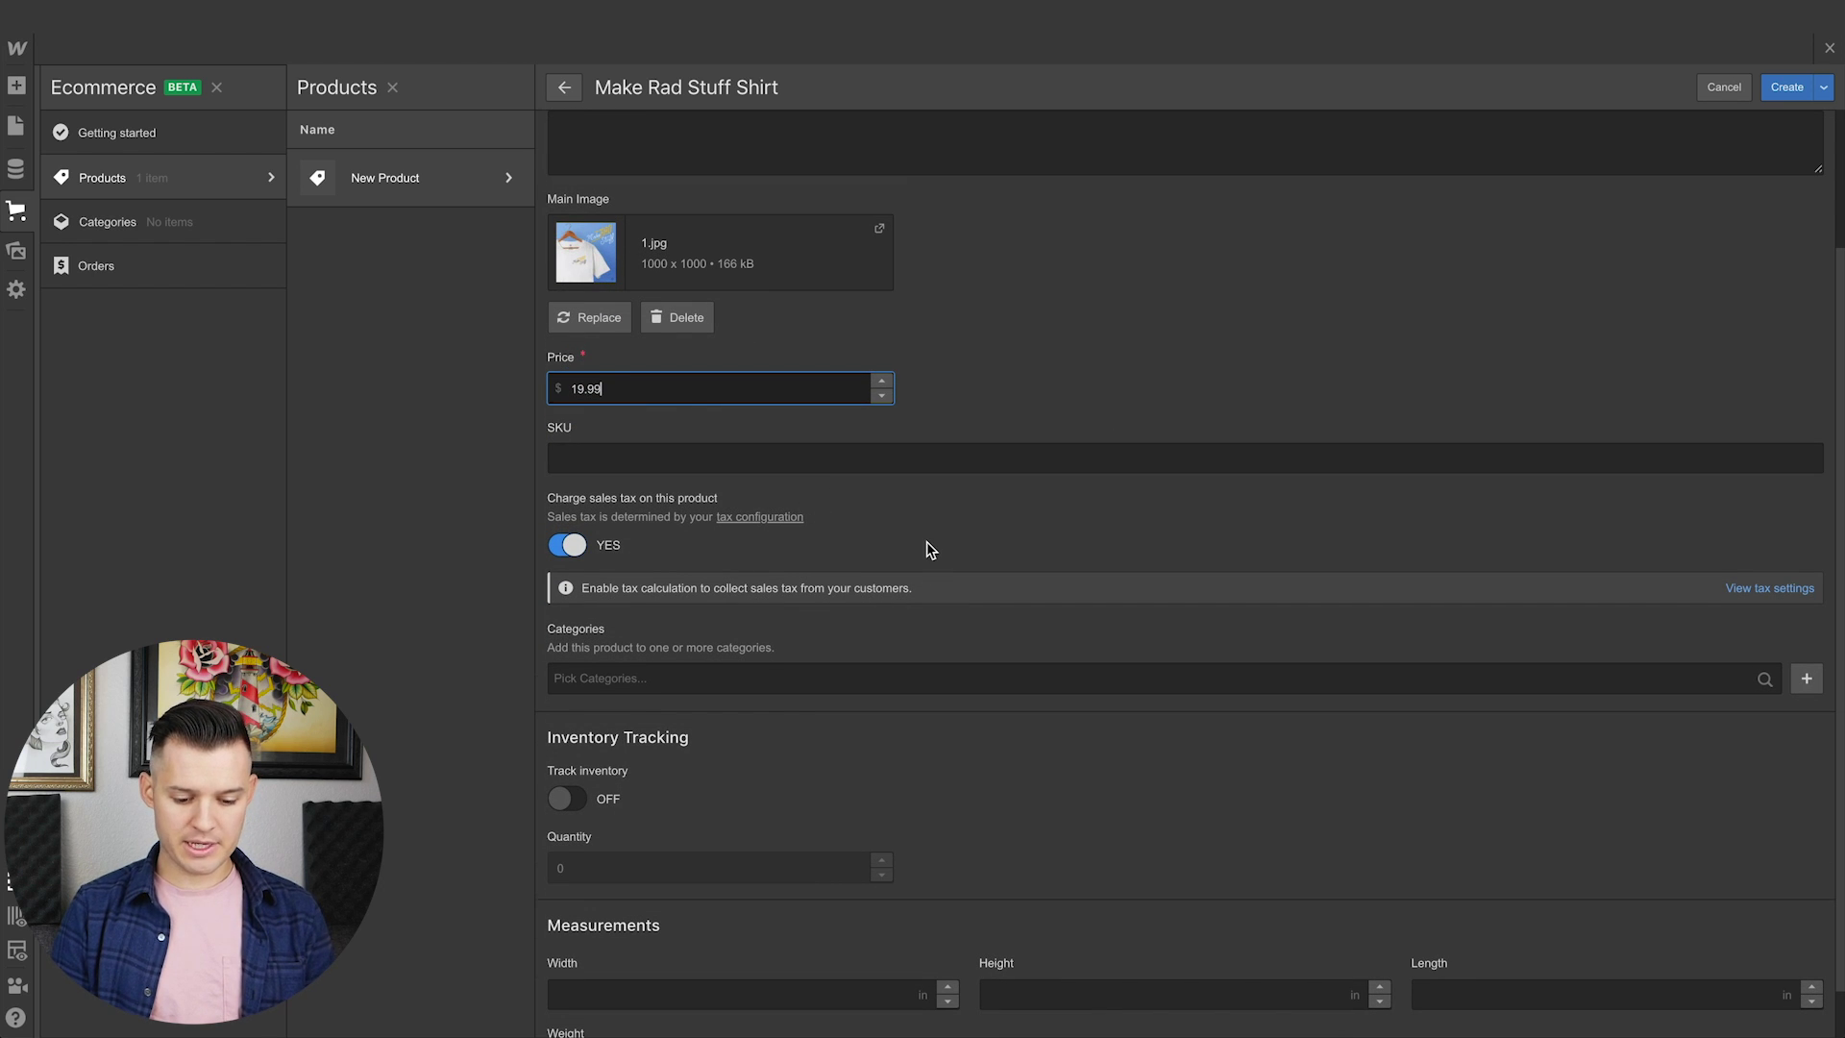
pyautogui.scroll(-1, 928, 548)
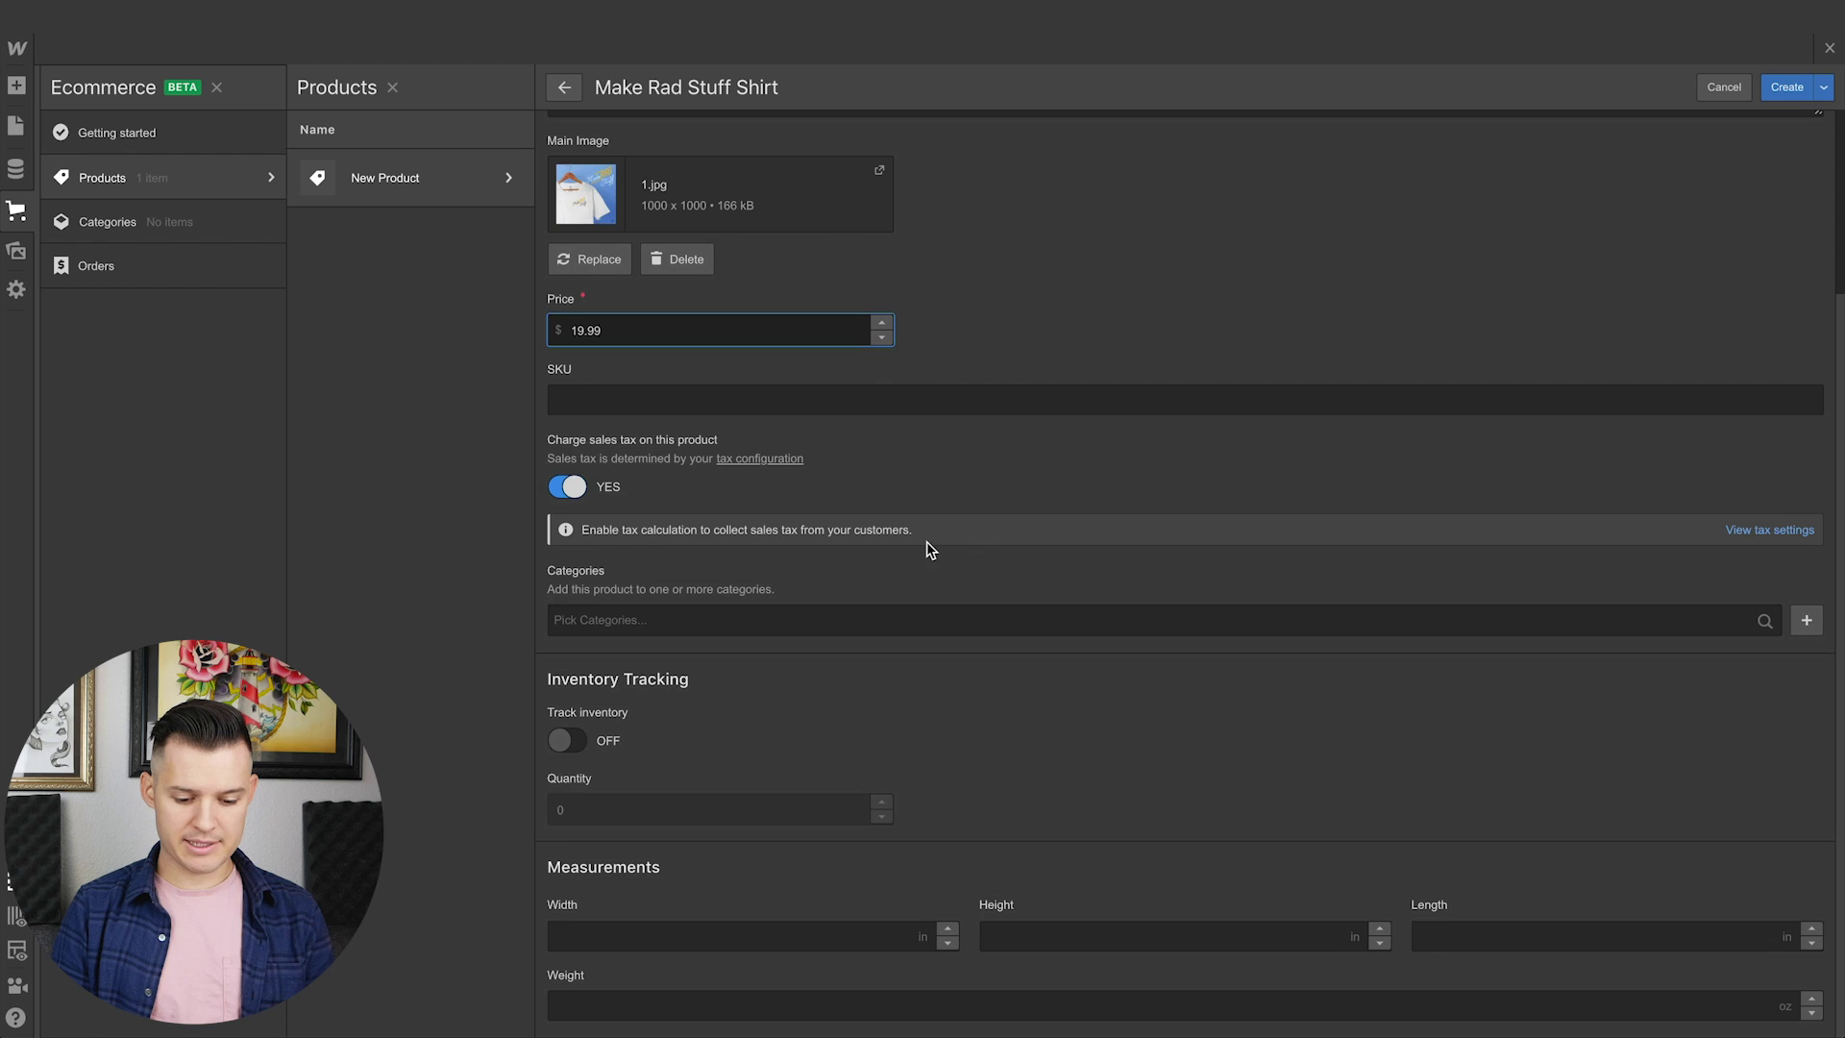
pyautogui.click(564, 745)
pyautogui.click(761, 807)
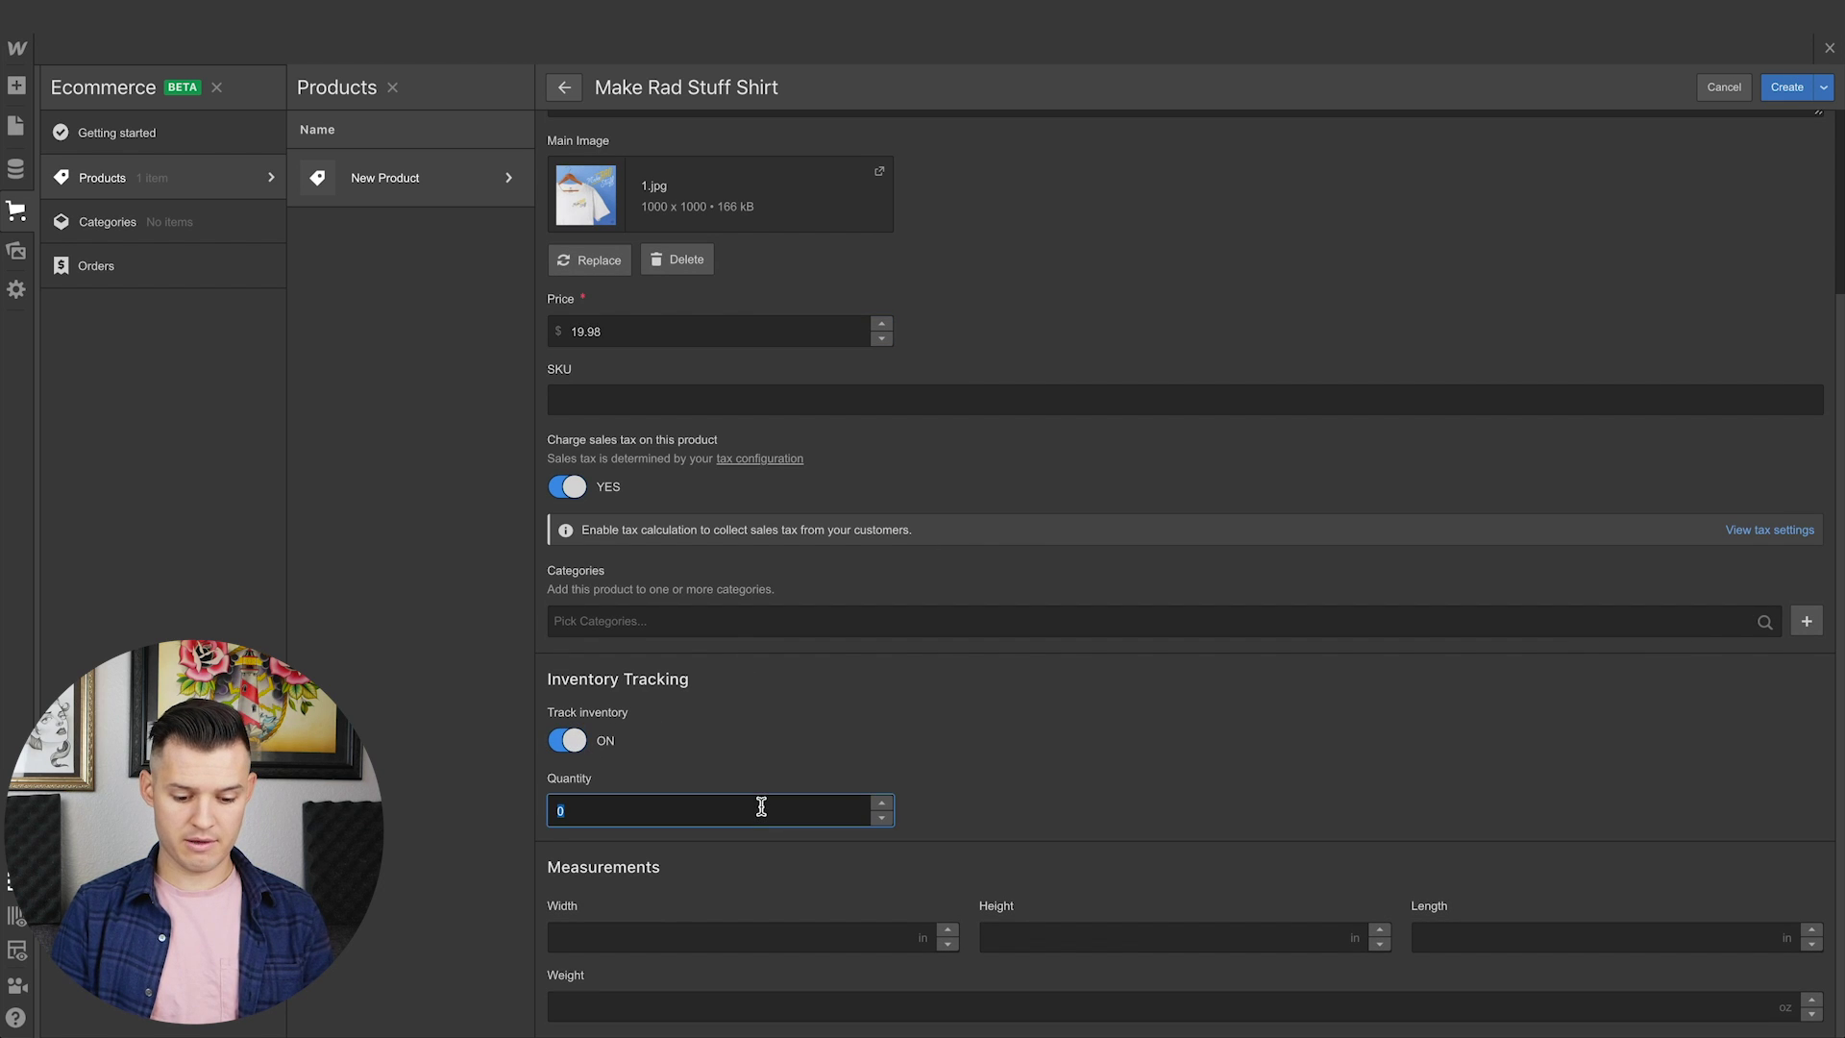
pyautogui.write('10')
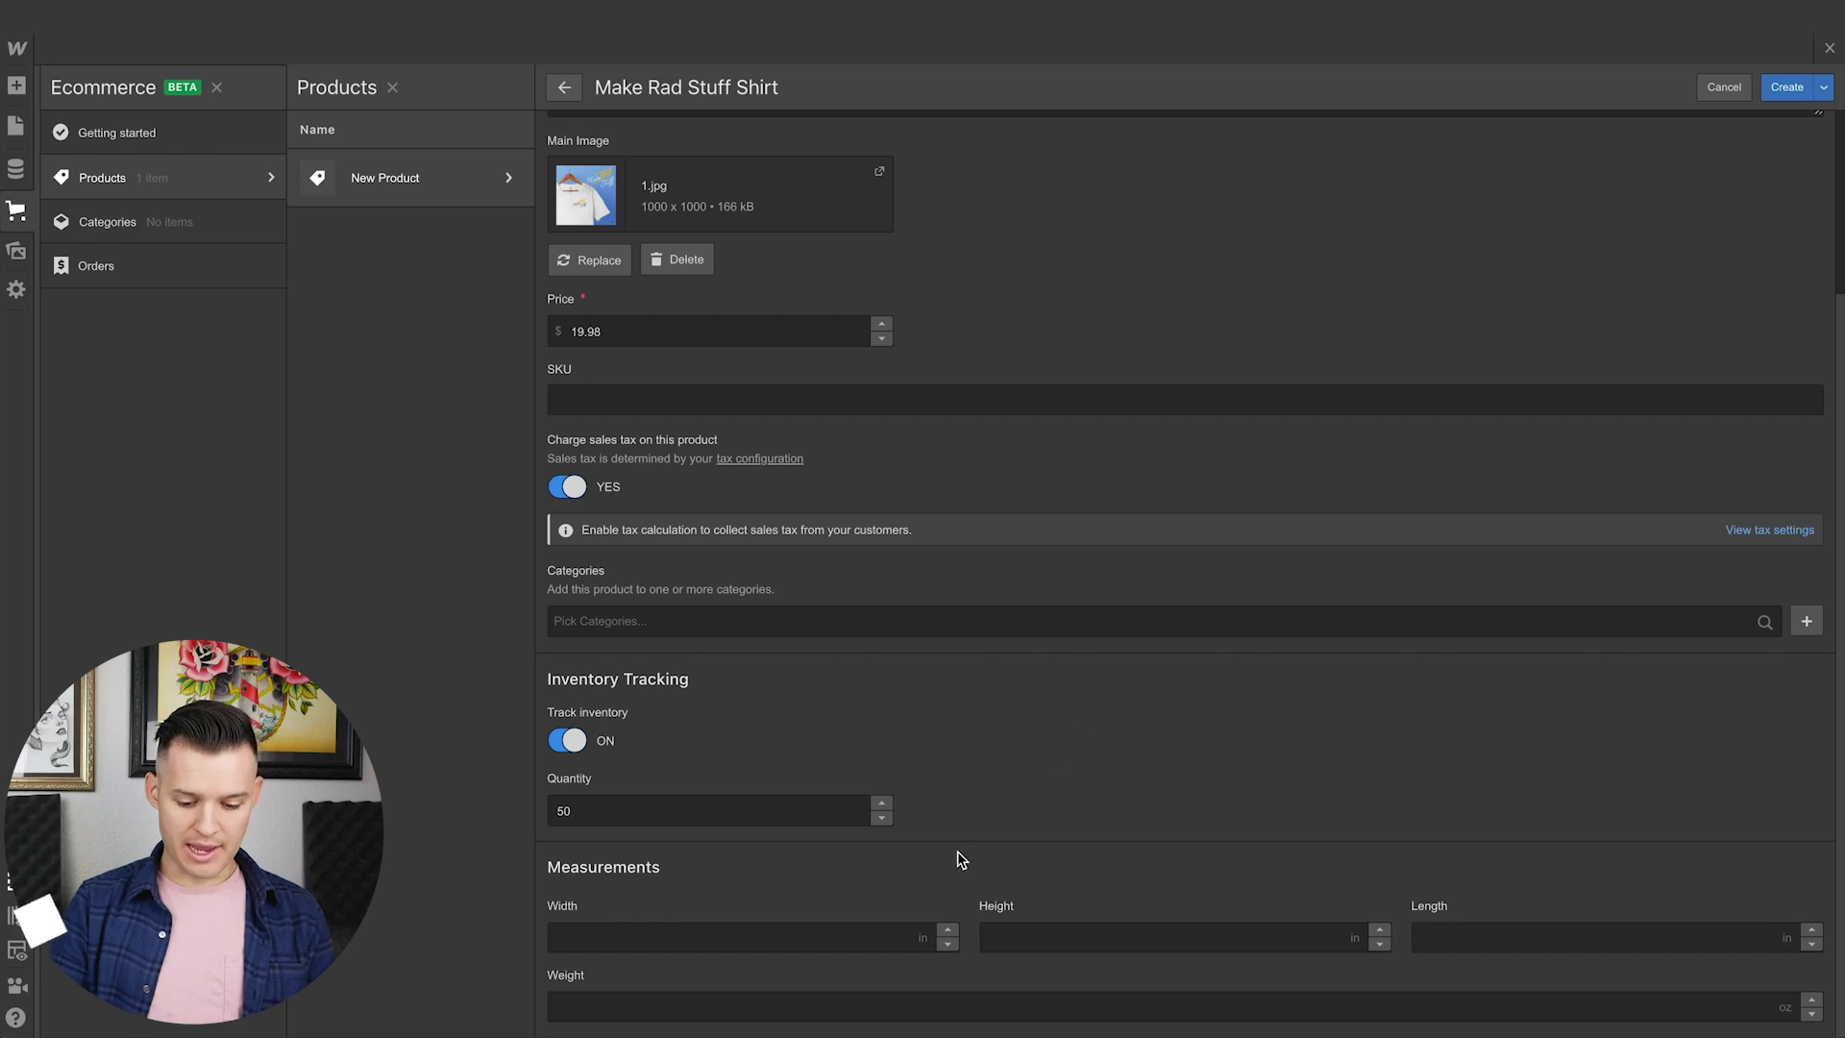
pyautogui.scroll(3, 966, 896)
pyautogui.scroll(-3, 966, 896)
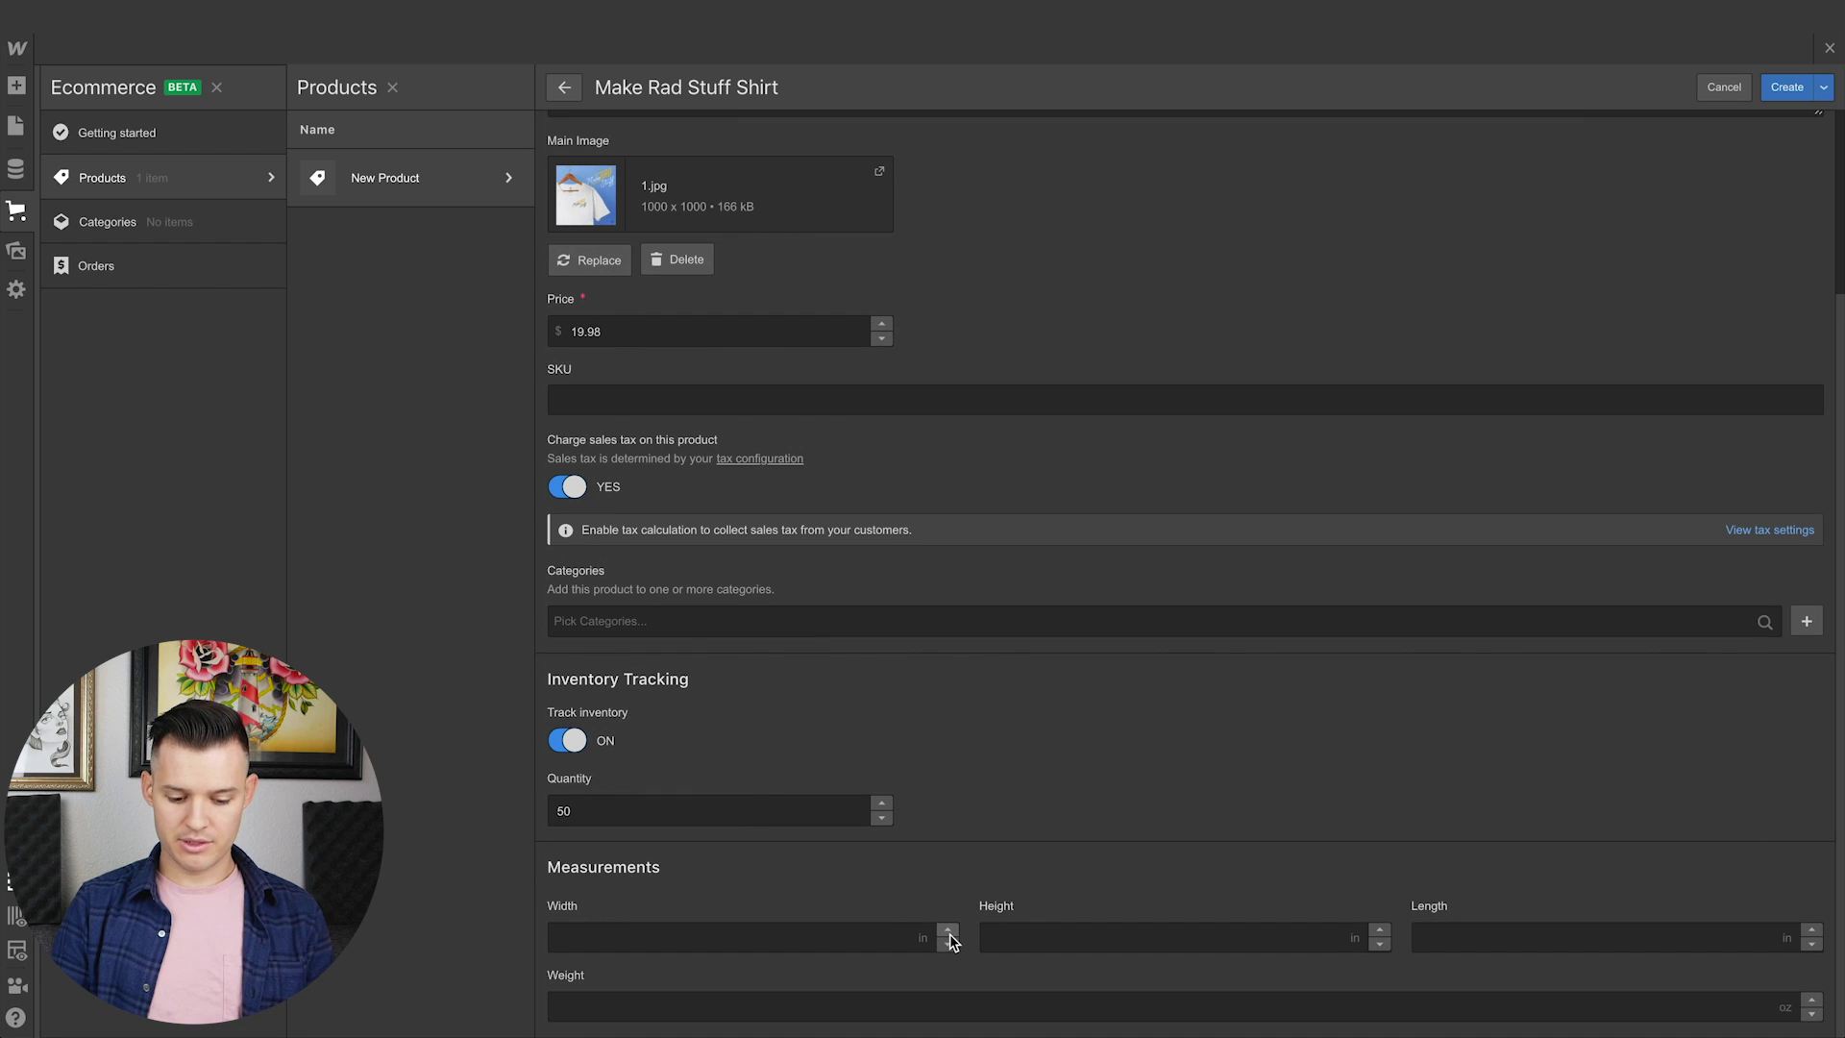
pyautogui.scroll(3, 1117, 730)
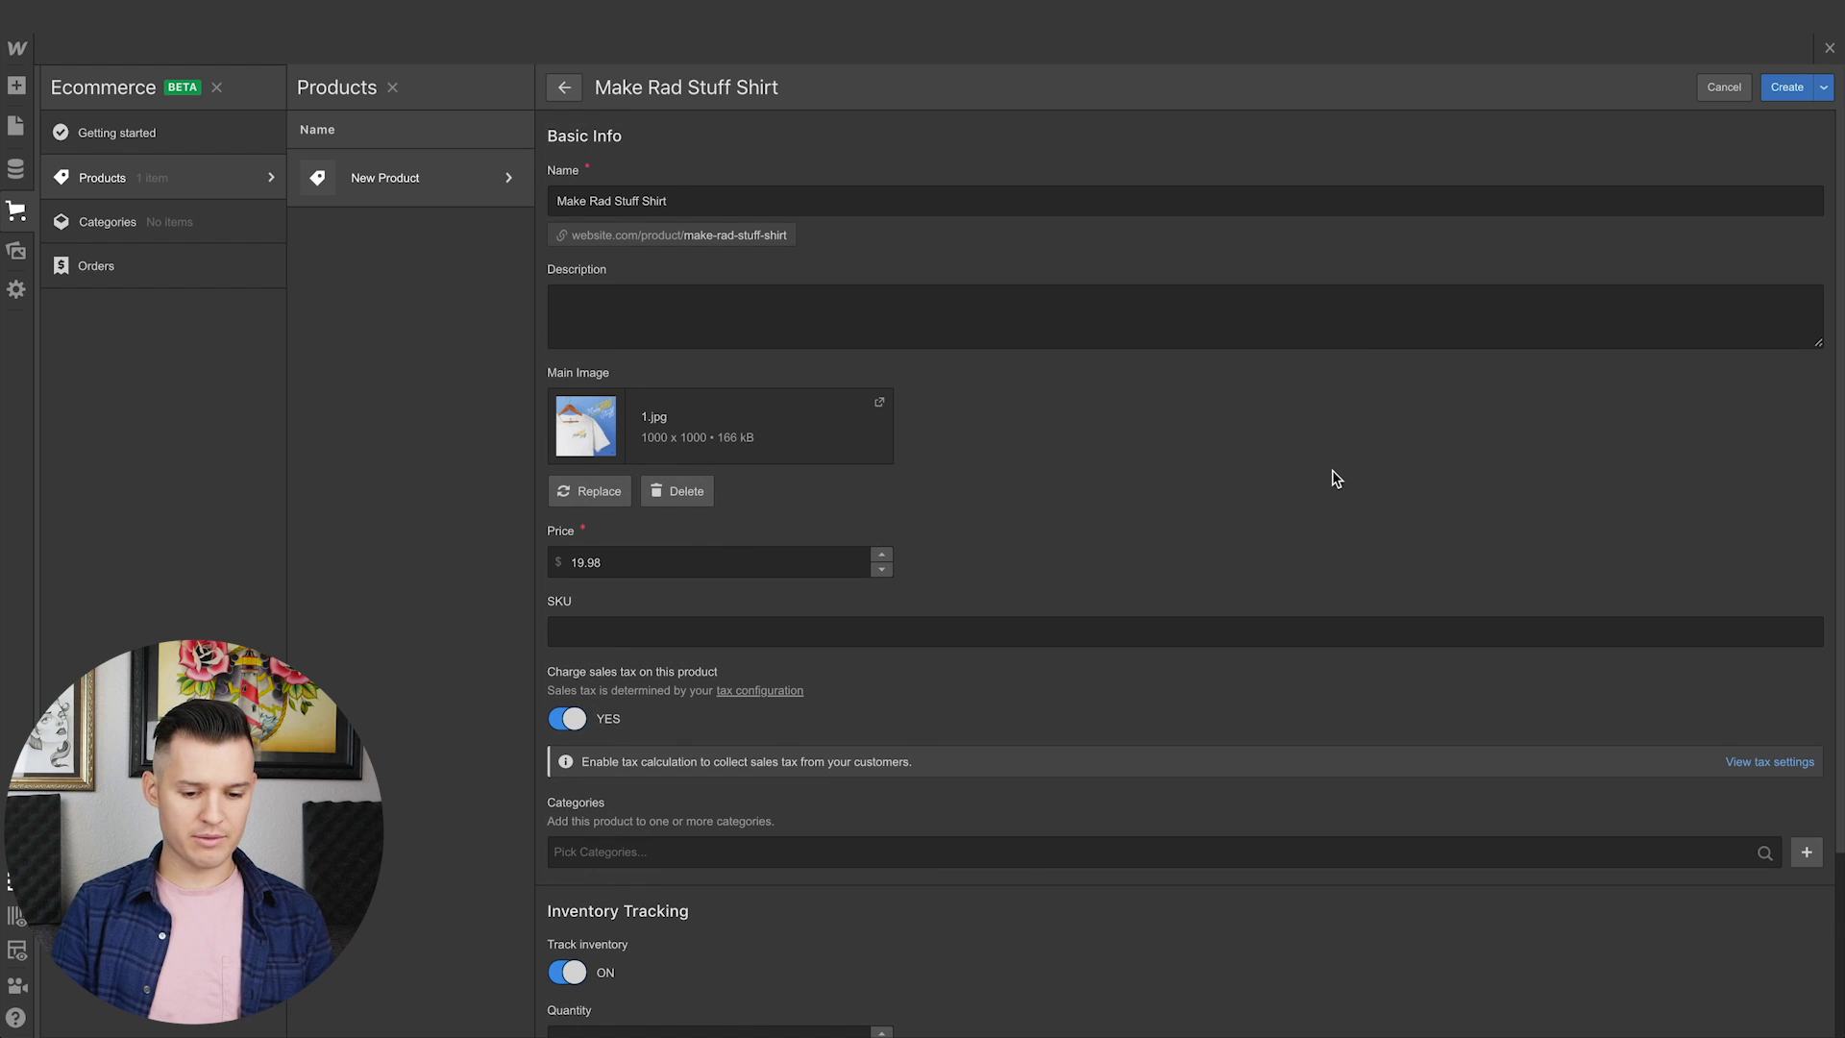
pyautogui.click(1786, 88)
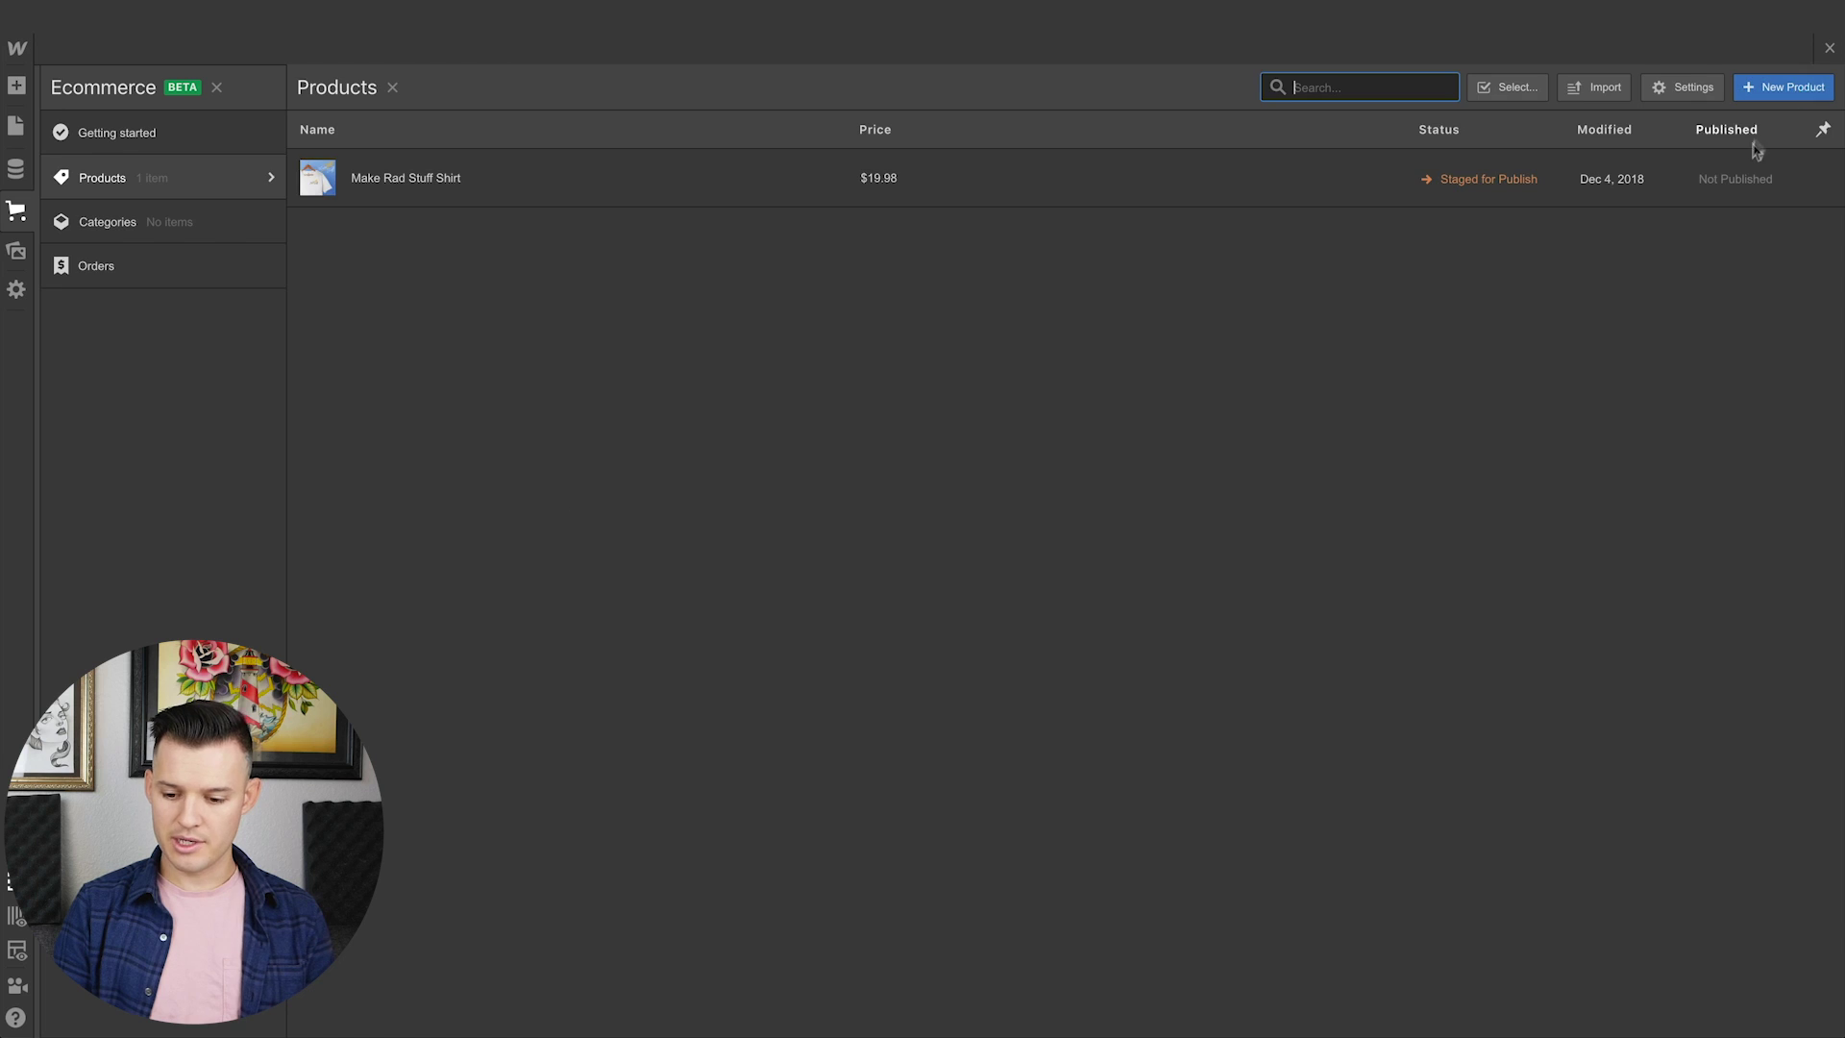
# Create a product category named Shirts containing the Make Rad Stuff Shirt product
pyautogui.click(177, 232)
pyautogui.click(1767, 91)
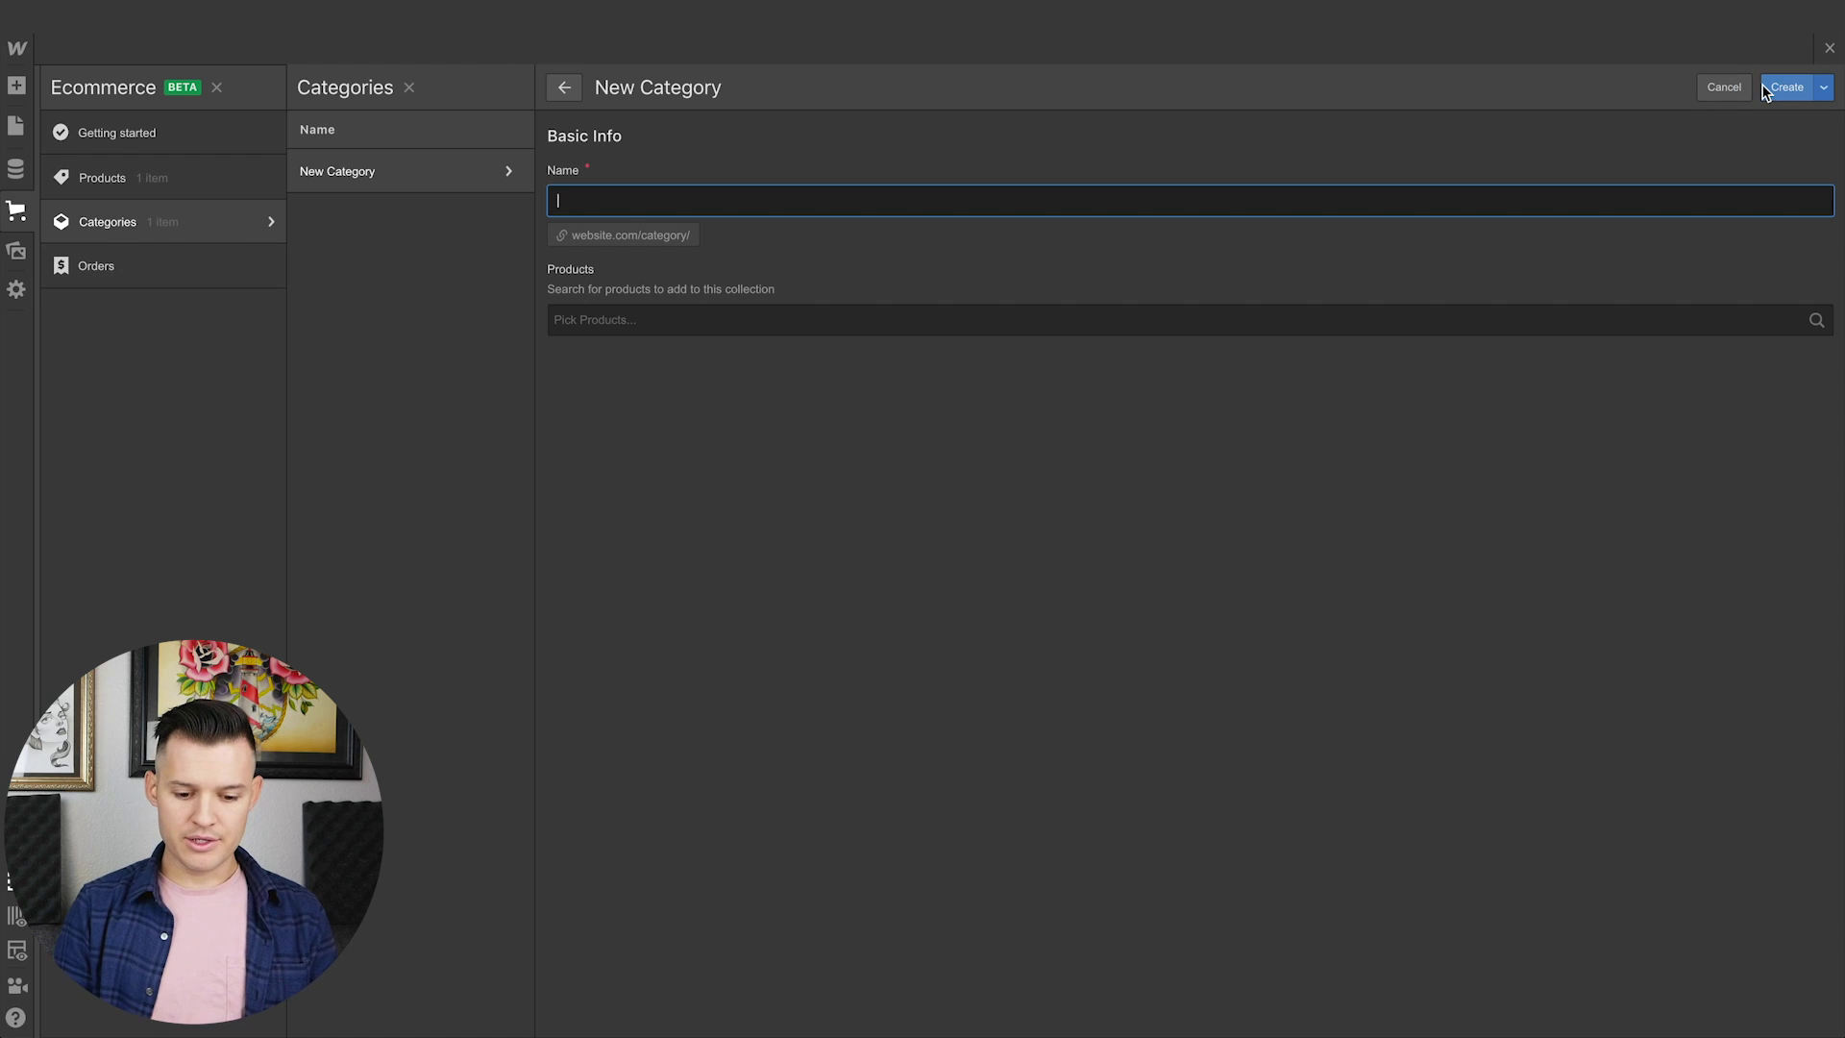
pyautogui.write('Shirts')
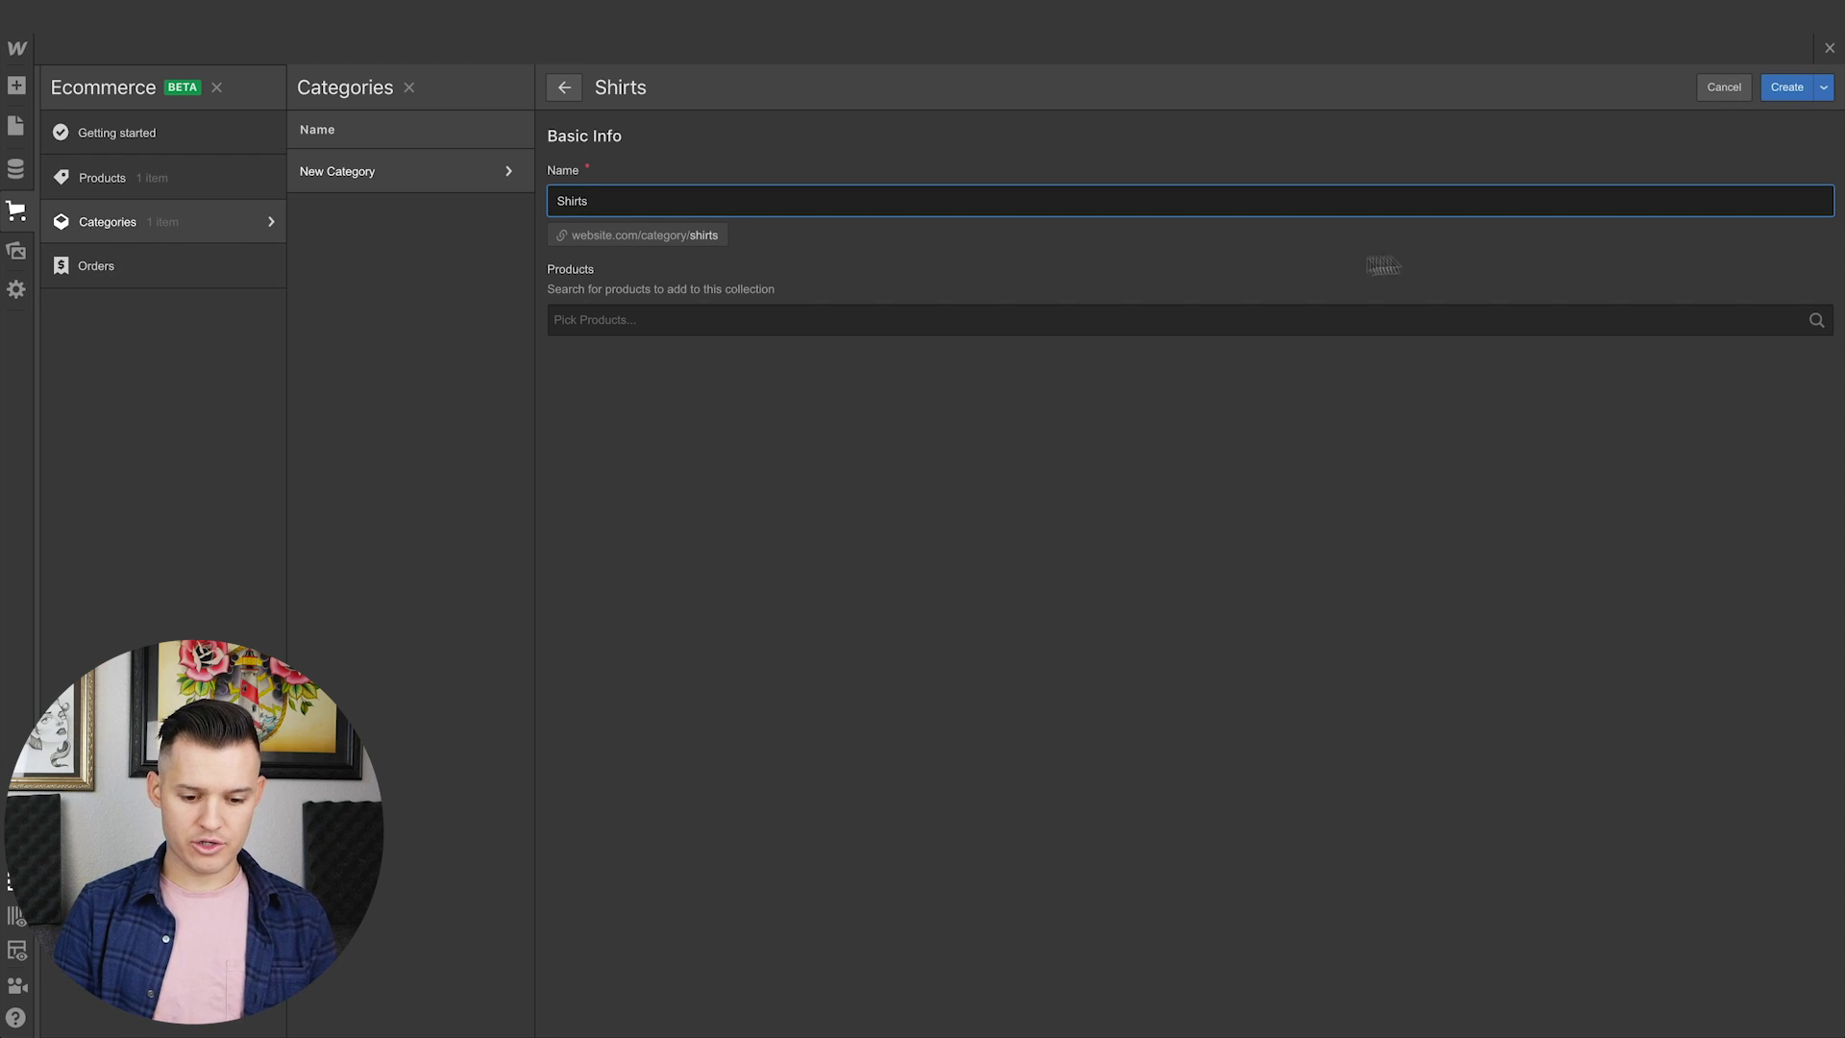
pyautogui.click(832, 325)
pyautogui.click(817, 351)
pyautogui.click(1787, 88)
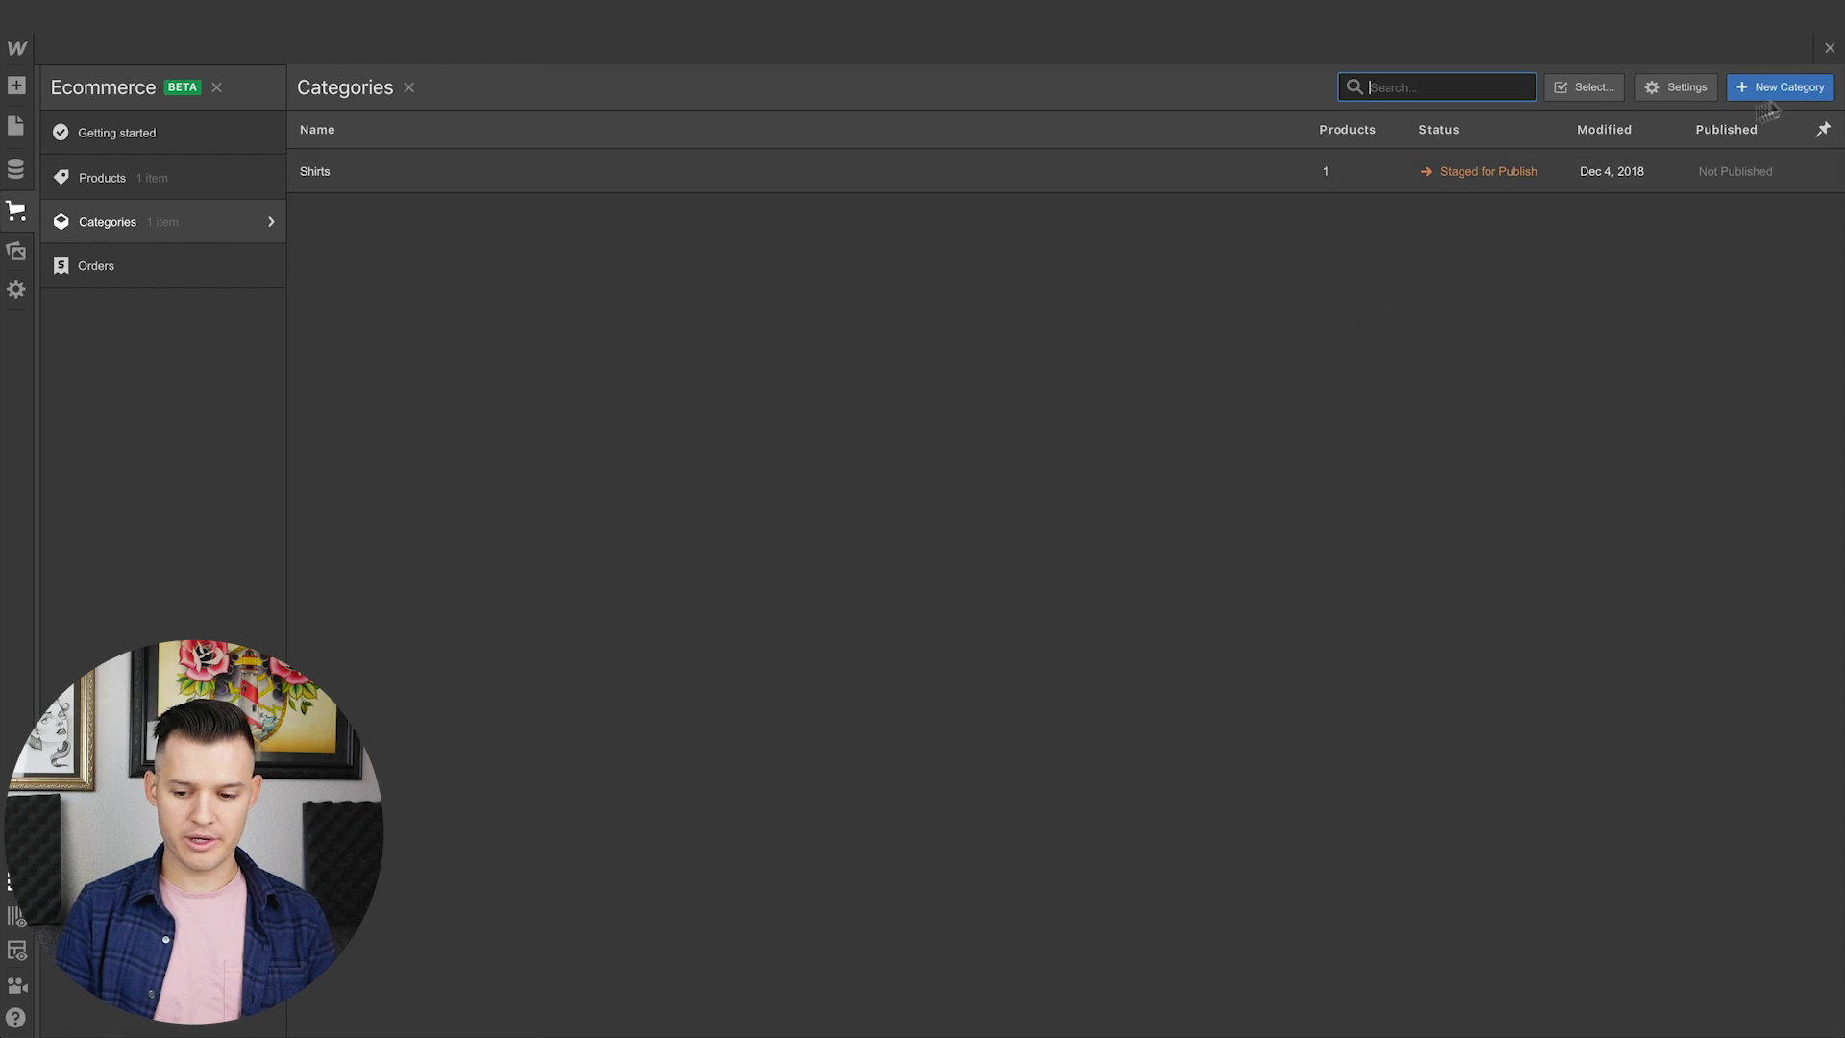
# Create a second category named Pins without any products
pyautogui.click(1787, 88)
pyautogui.write('Pins')
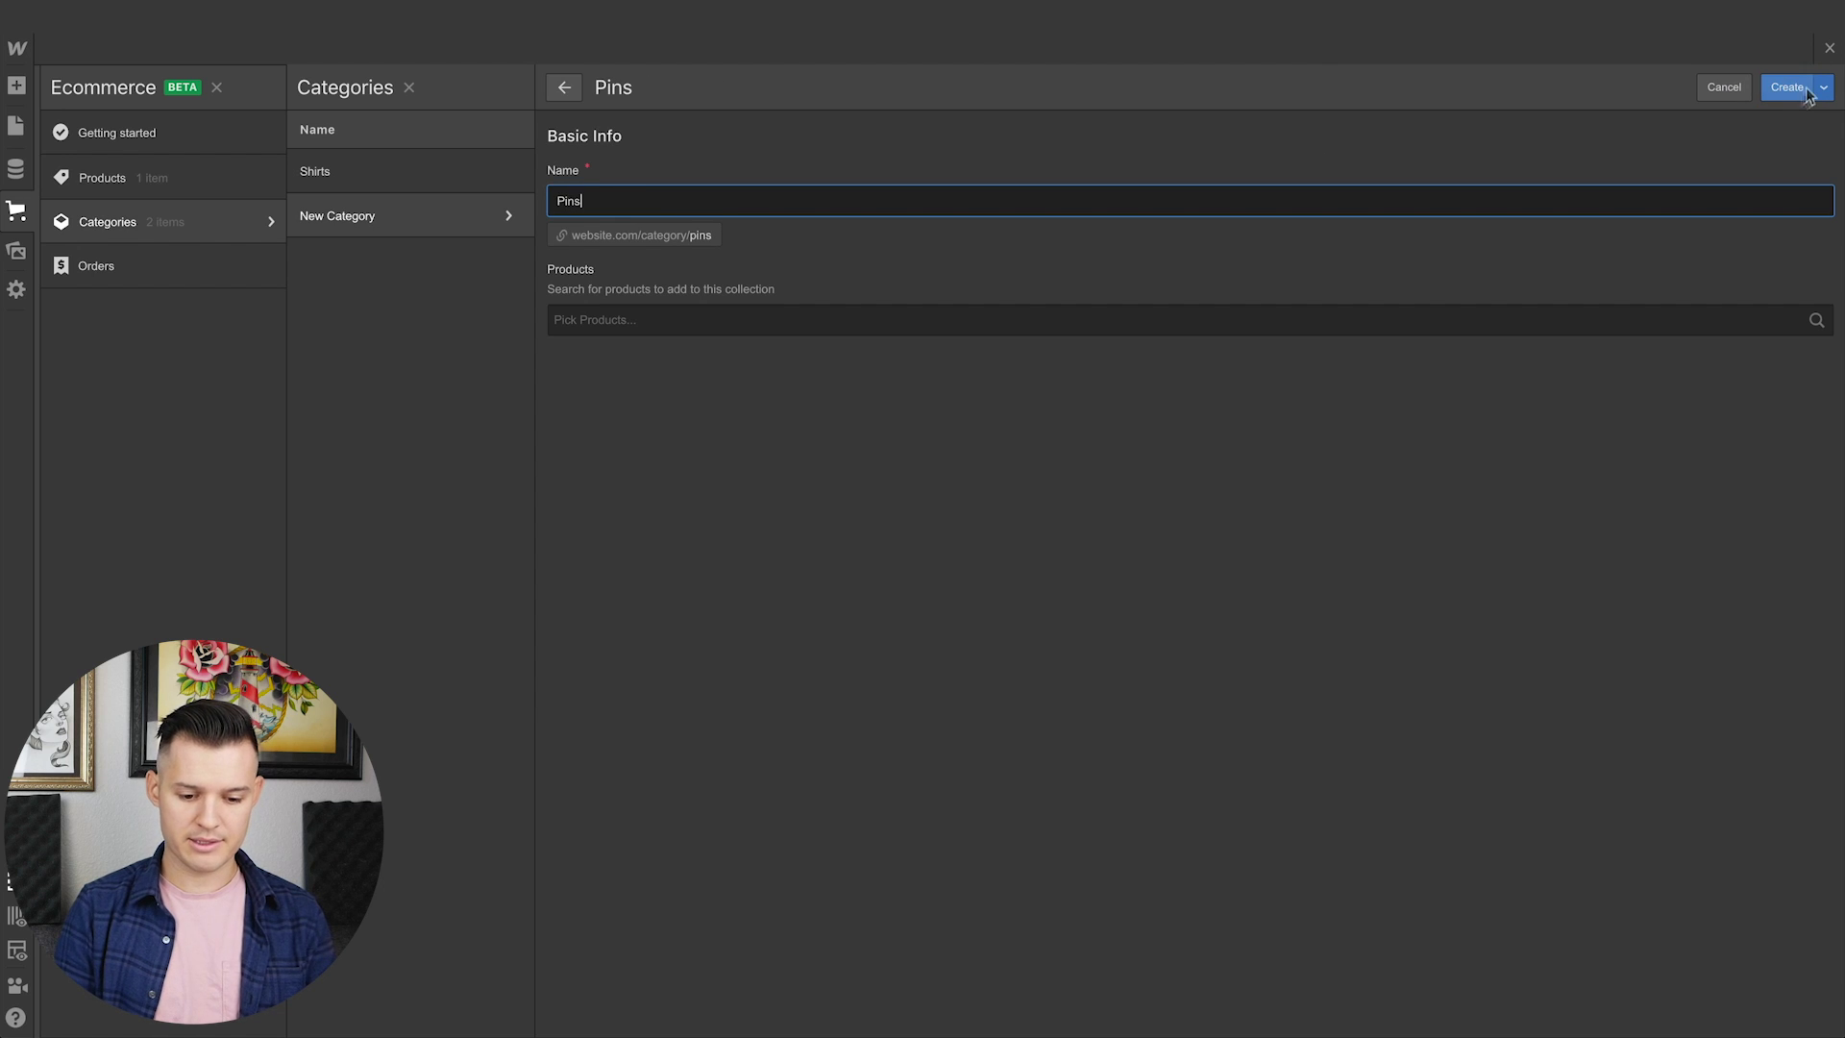
pyautogui.click(1791, 90)
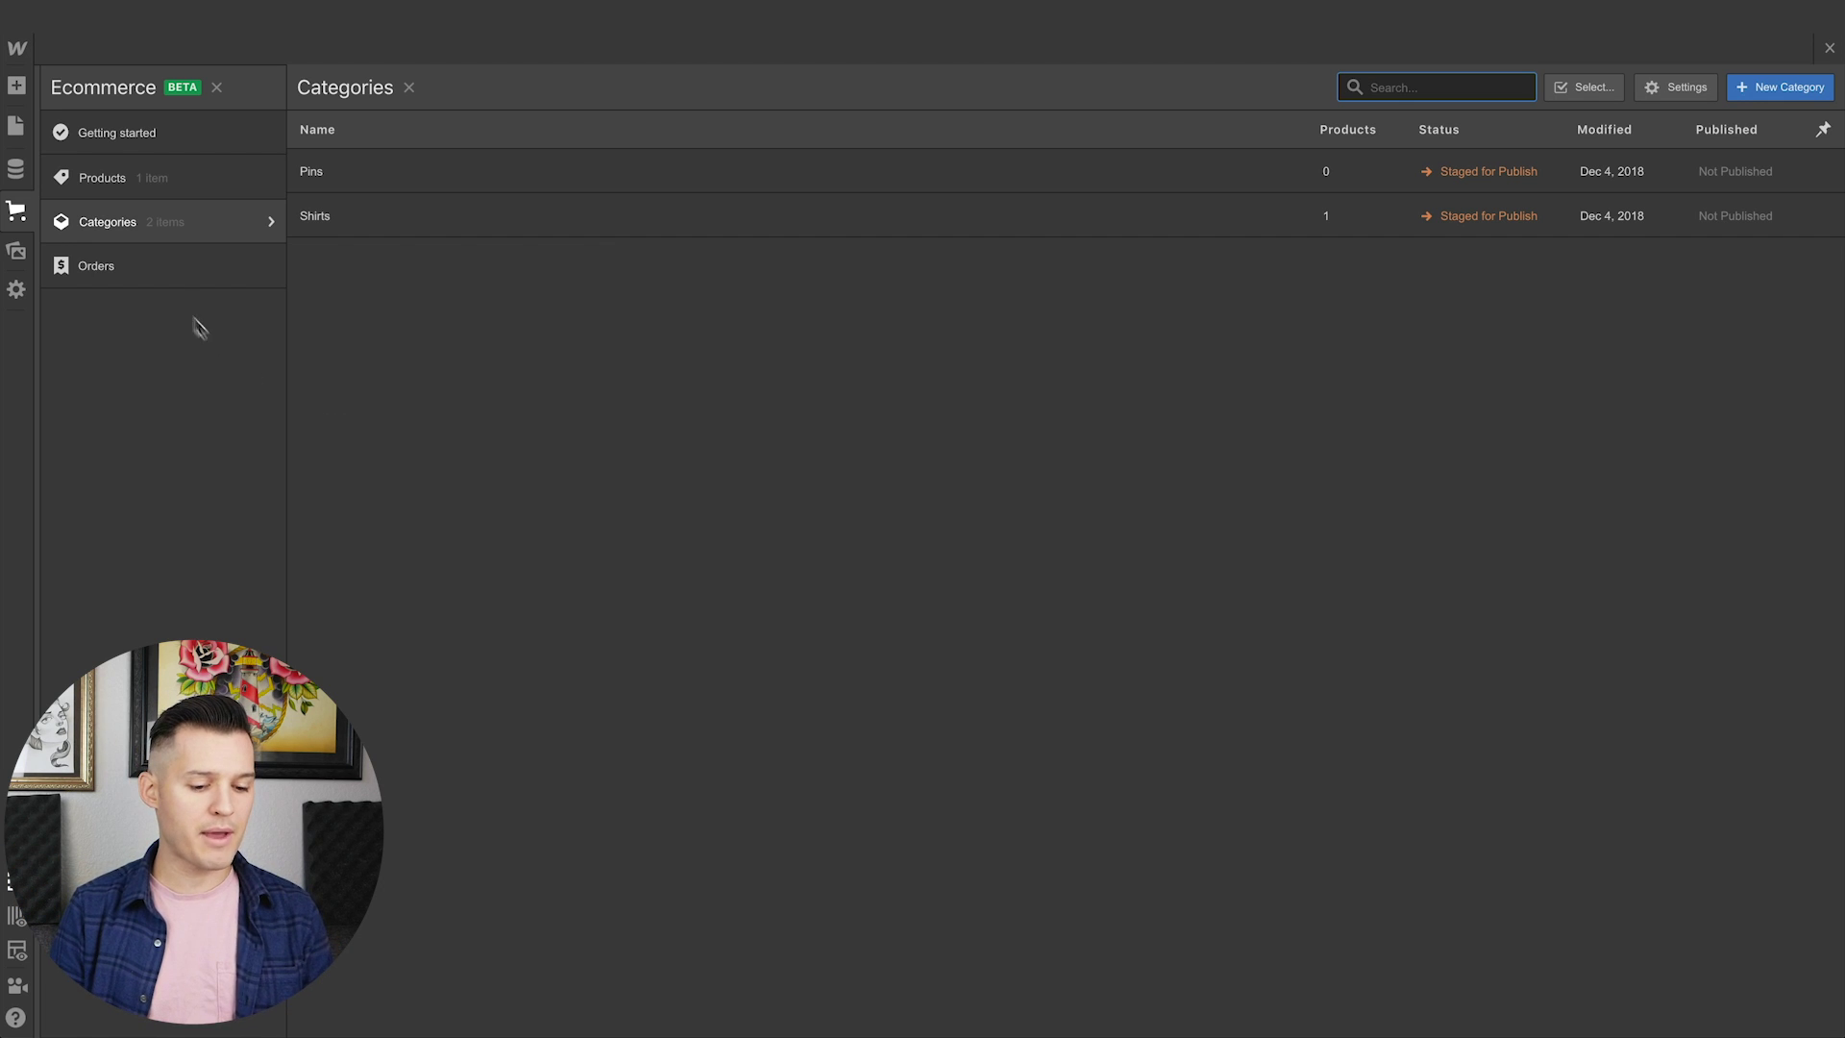
# Try to open the store's orders, dismiss the publish prompt, and return to the Getting started checklist
pyautogui.click(171, 278)
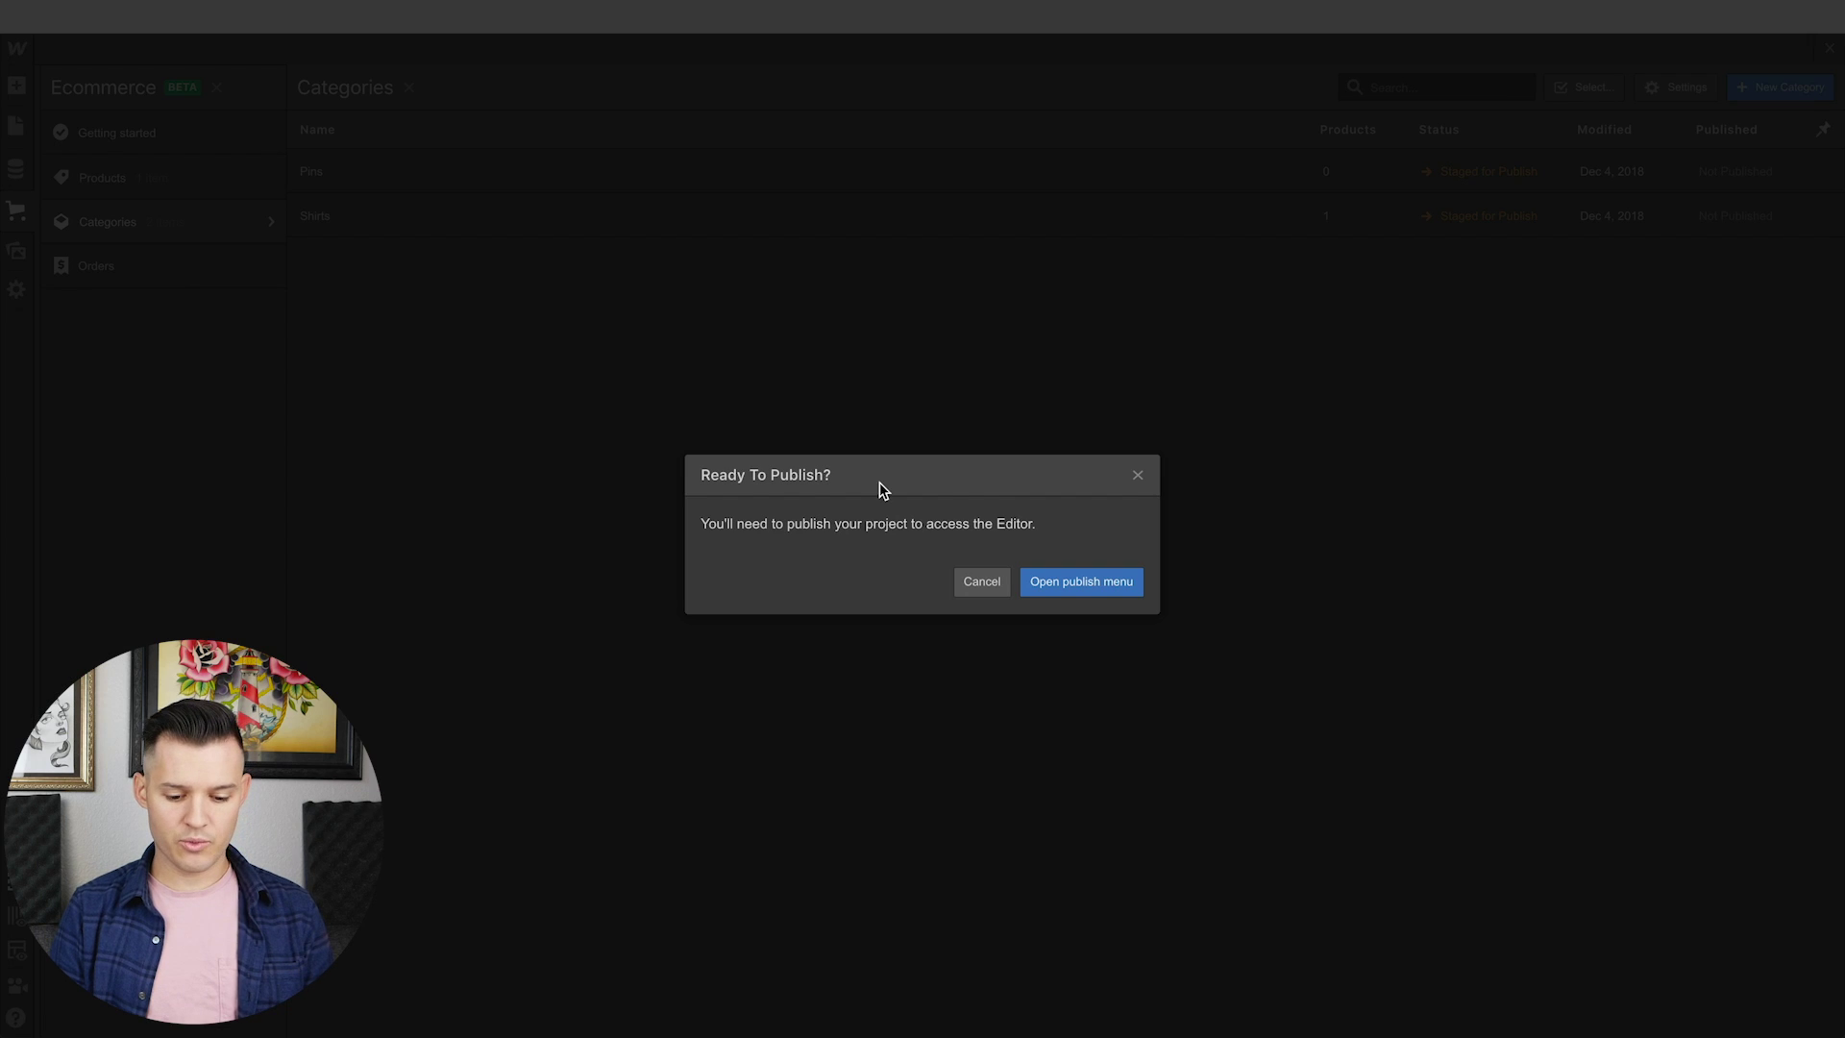
pyautogui.click(982, 583)
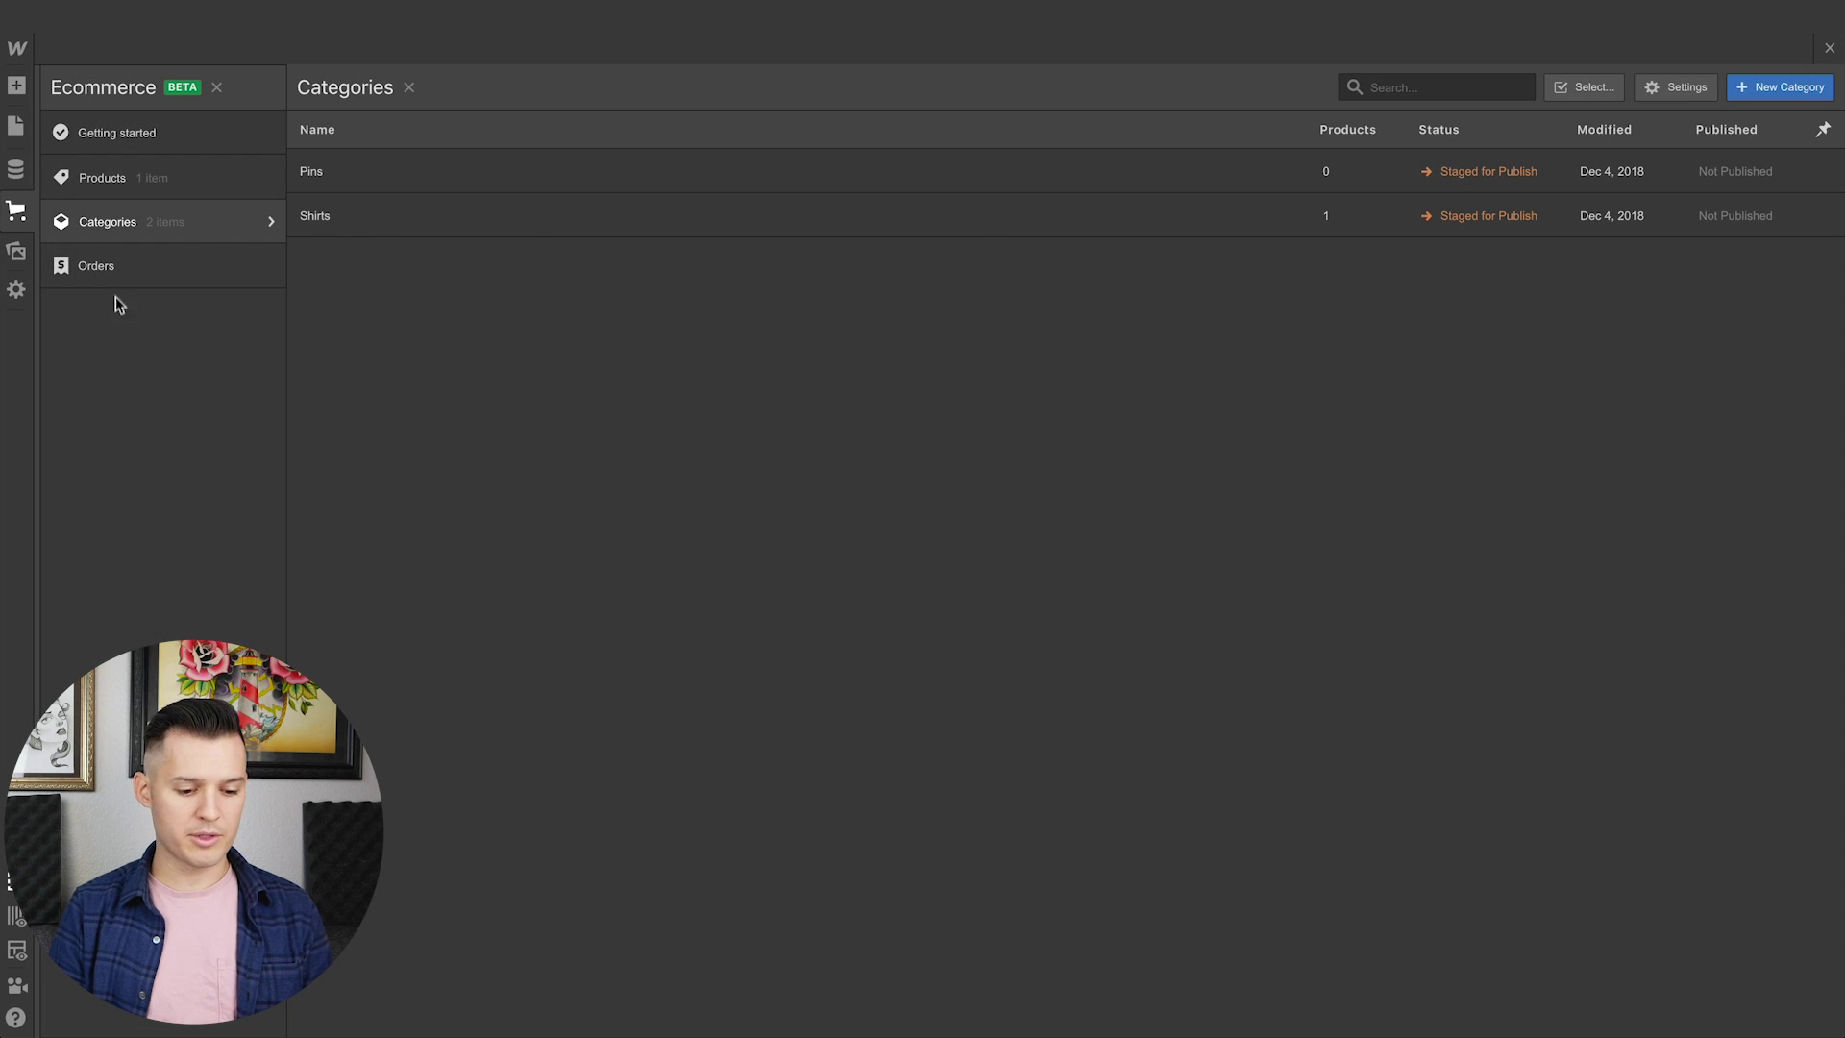
pyautogui.click(158, 140)
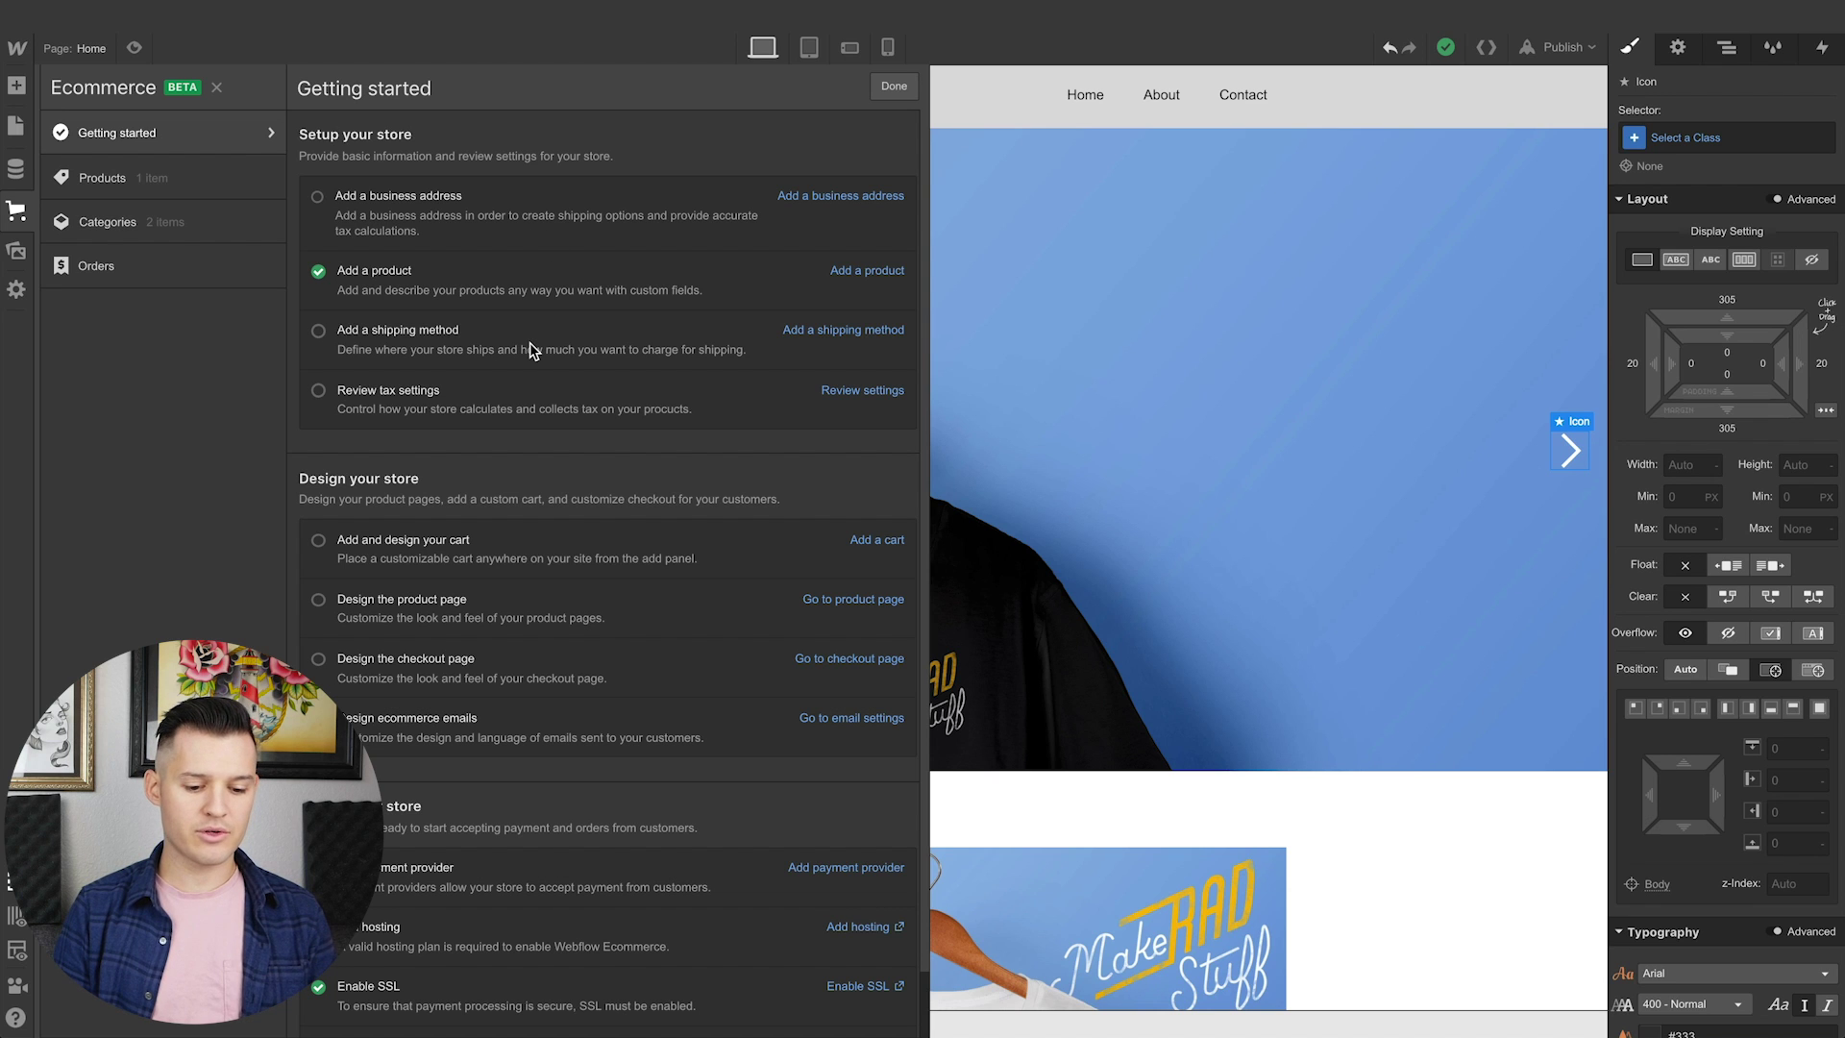
pyautogui.click(877, 334)
pyautogui.click(1112, 591)
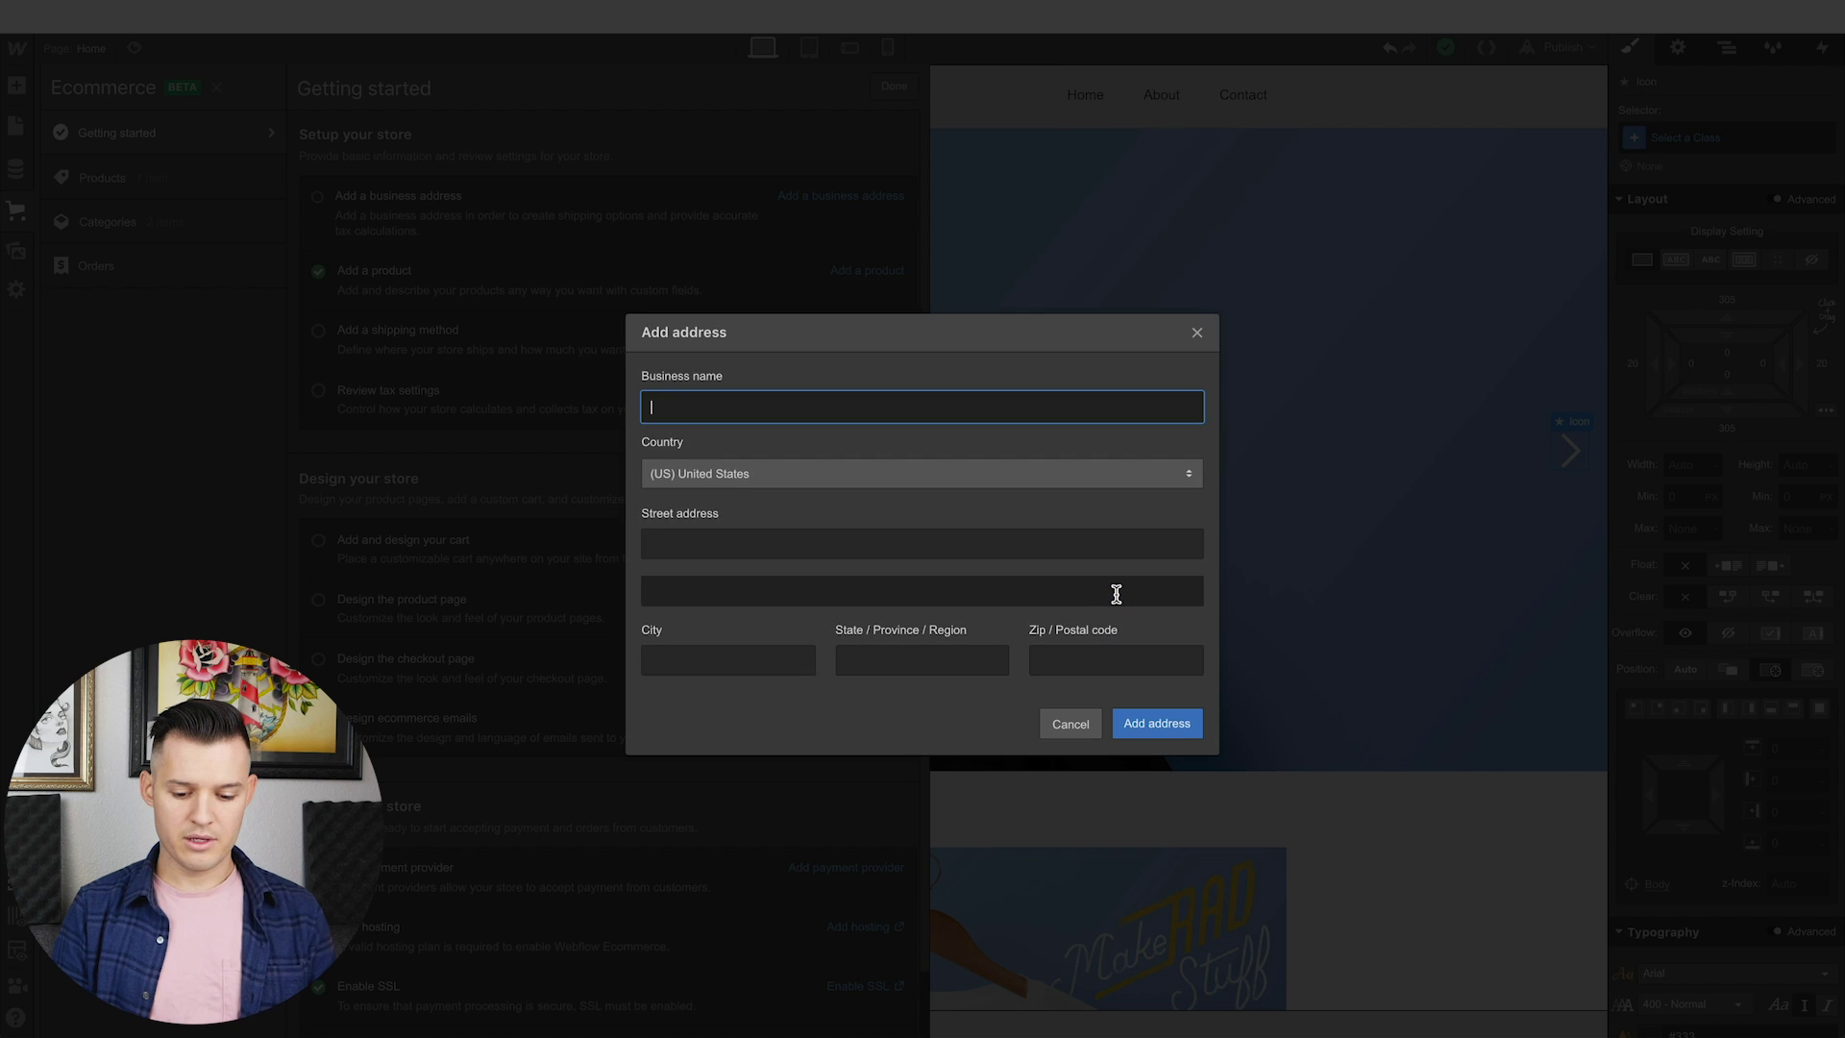
pyautogui.write('Jesse Showalter')
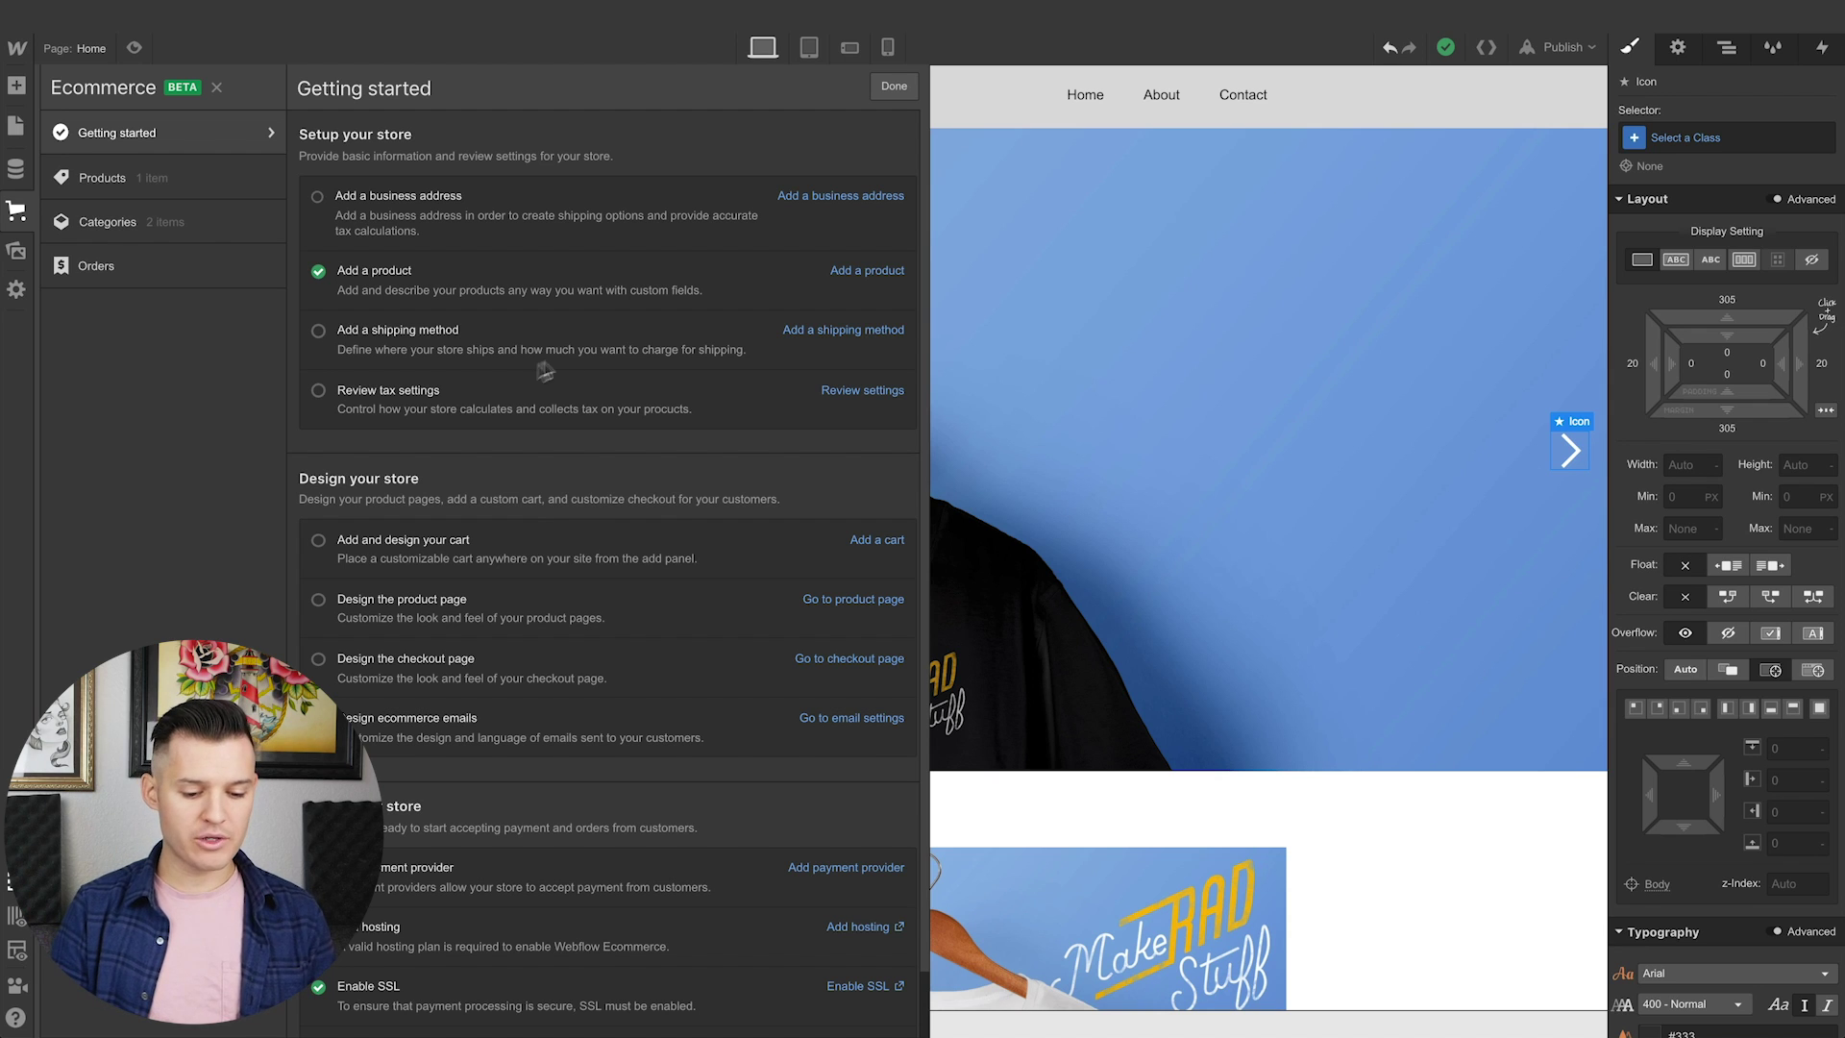
# Add a Cart element to the home page, trying to place it next to the navigation links
pyautogui.scroll(-1, 713, 394)
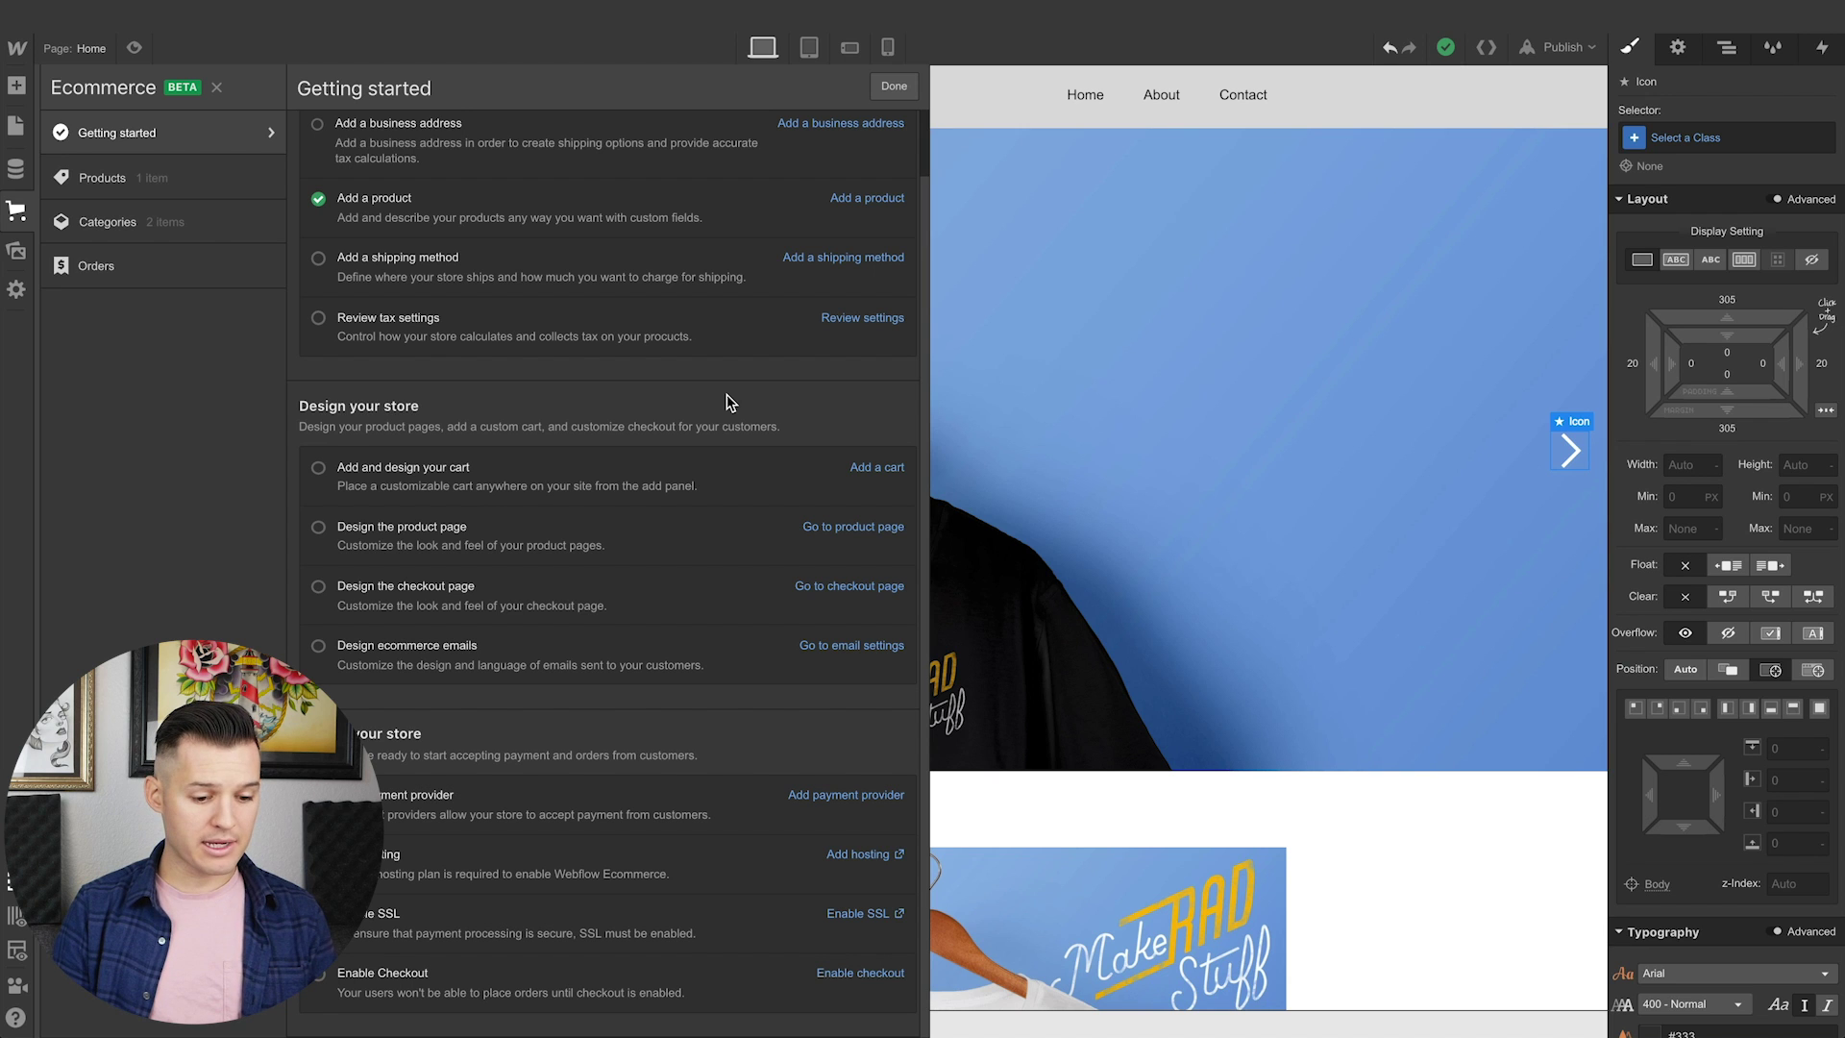
pyautogui.click(16, 86)
pyautogui.scroll(-12, 175, 480)
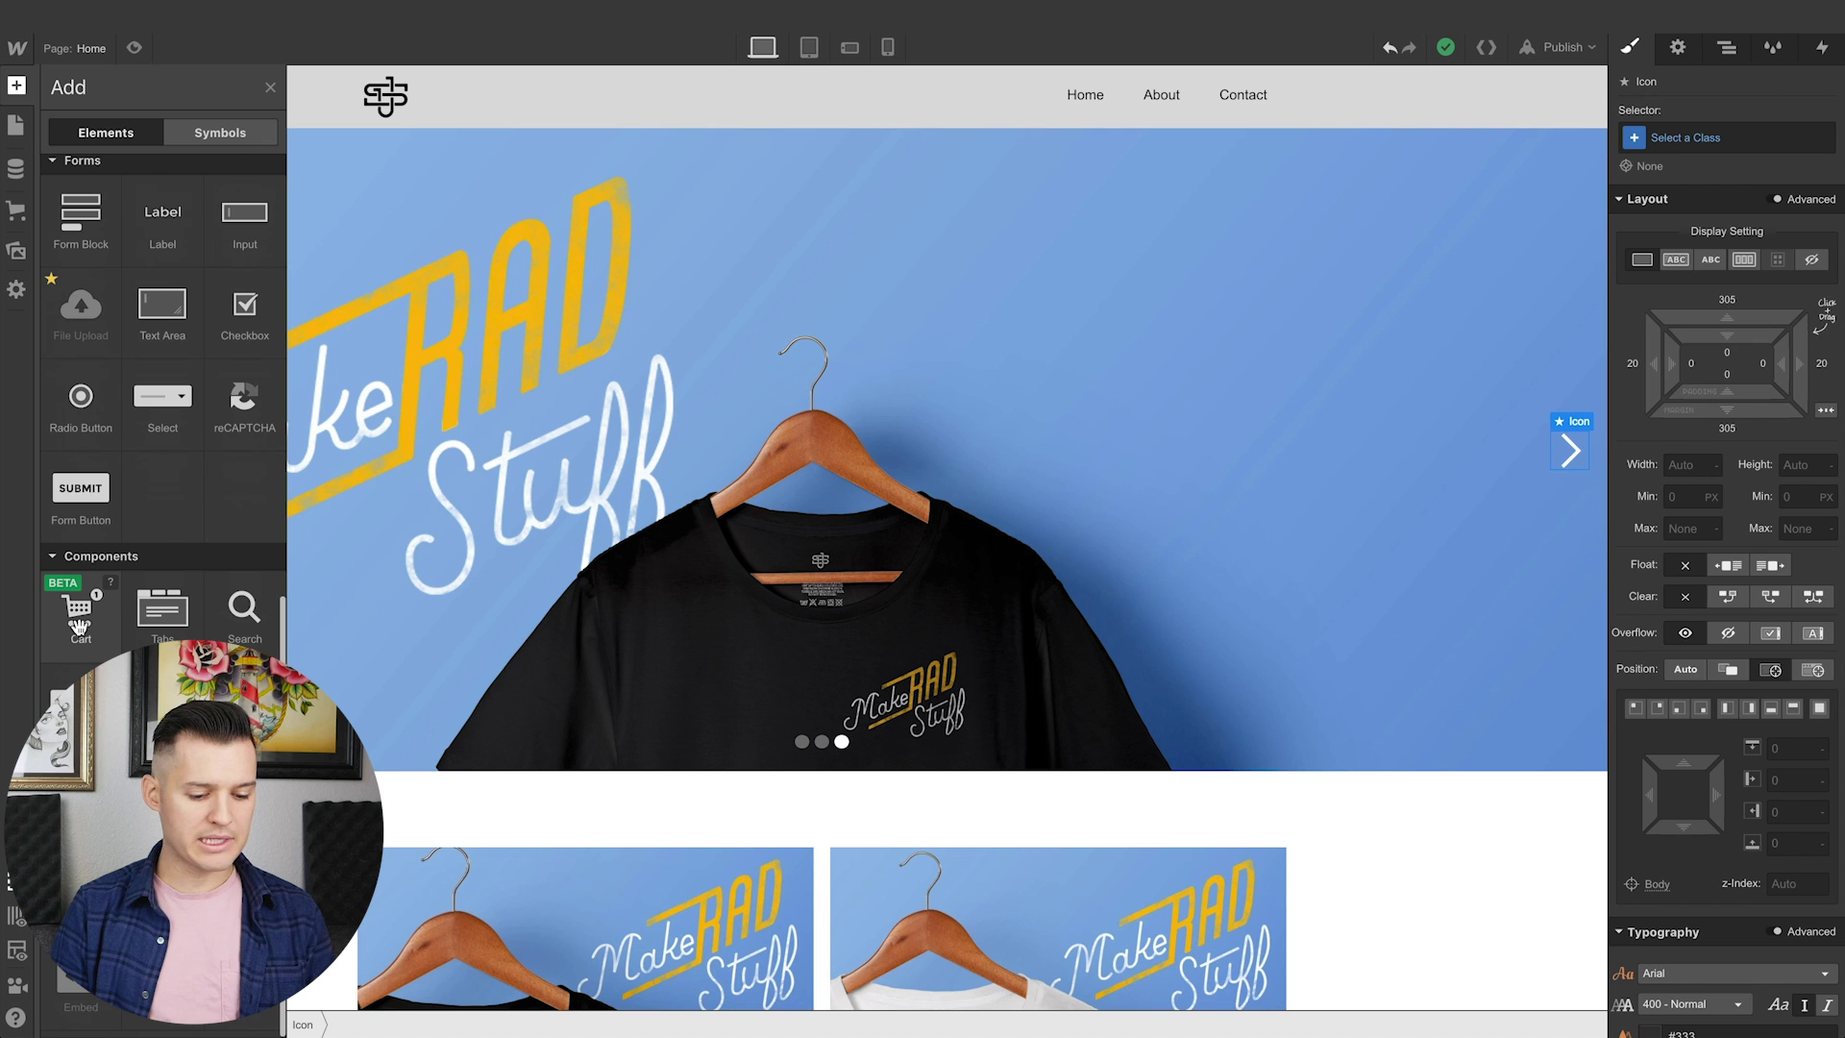
pyautogui.moveTo(535, 453); pyautogui.dragTo(1266, 96)
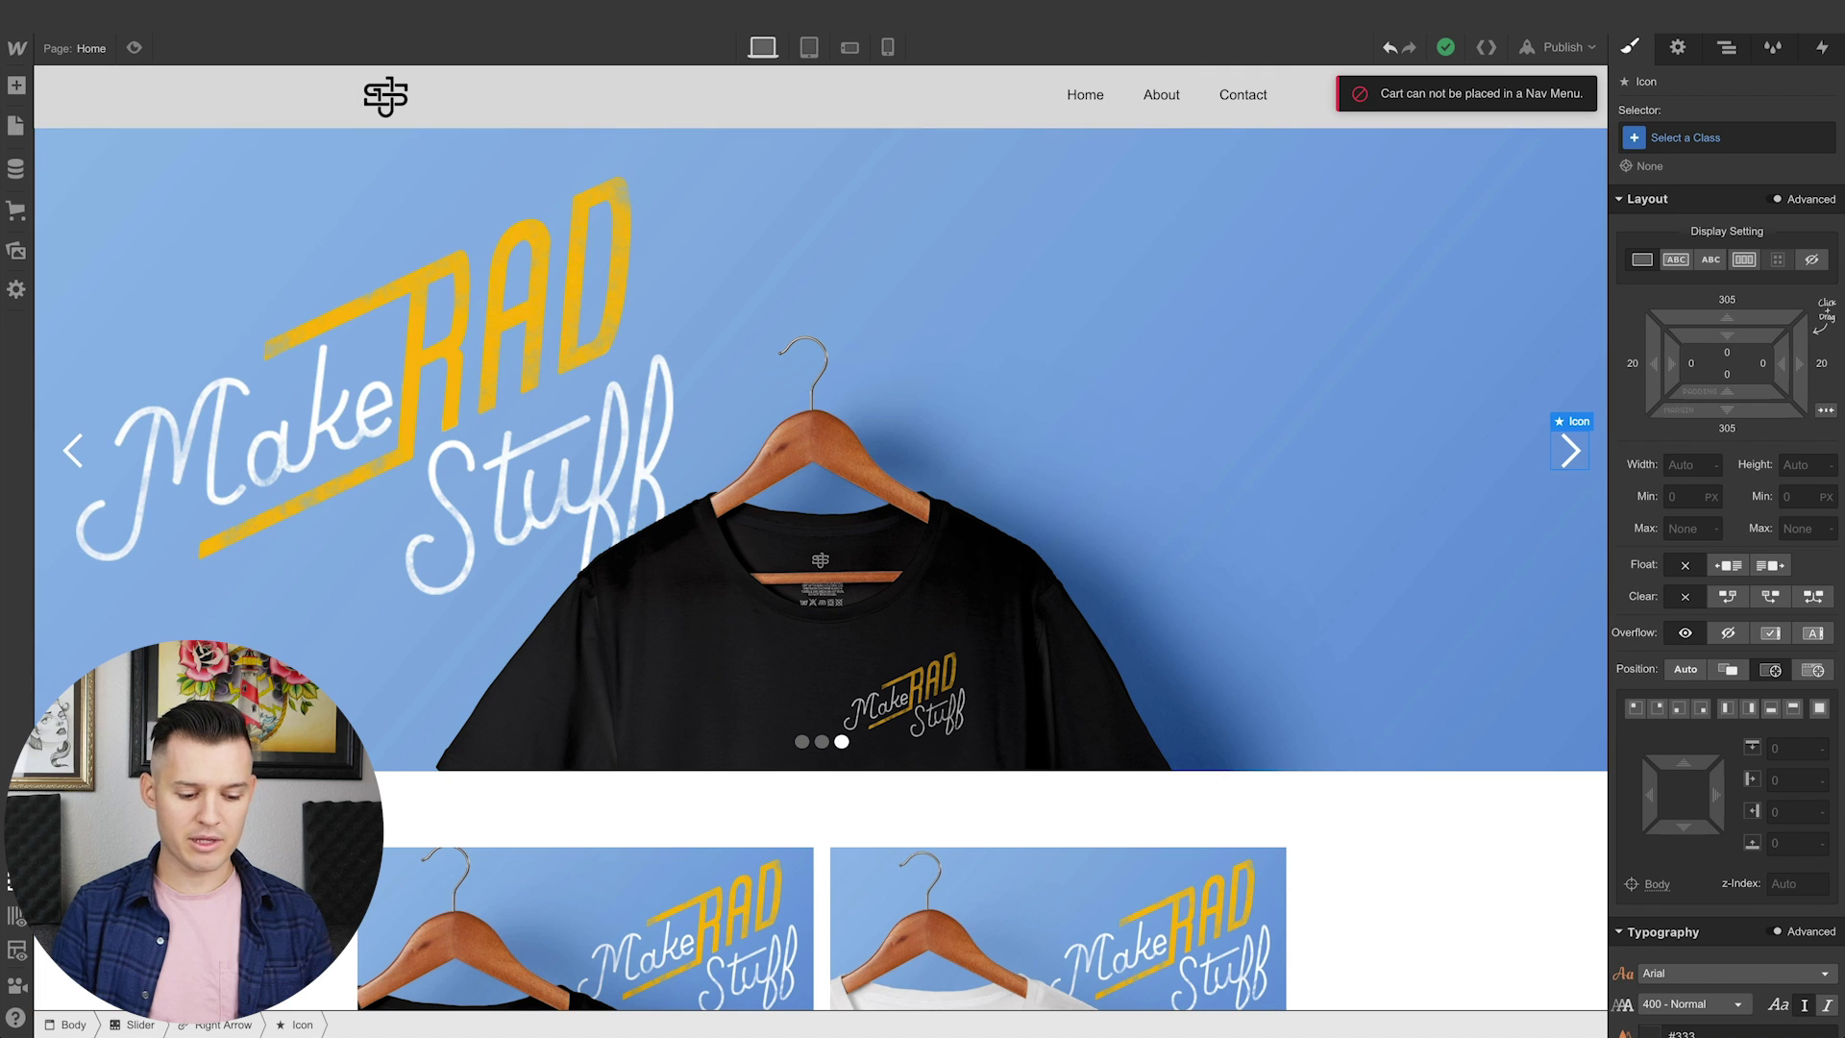
# Move the Cart element above the Navbar in the home page's element hierarchy
pyautogui.click(1727, 47)
pyautogui.click(1662, 409)
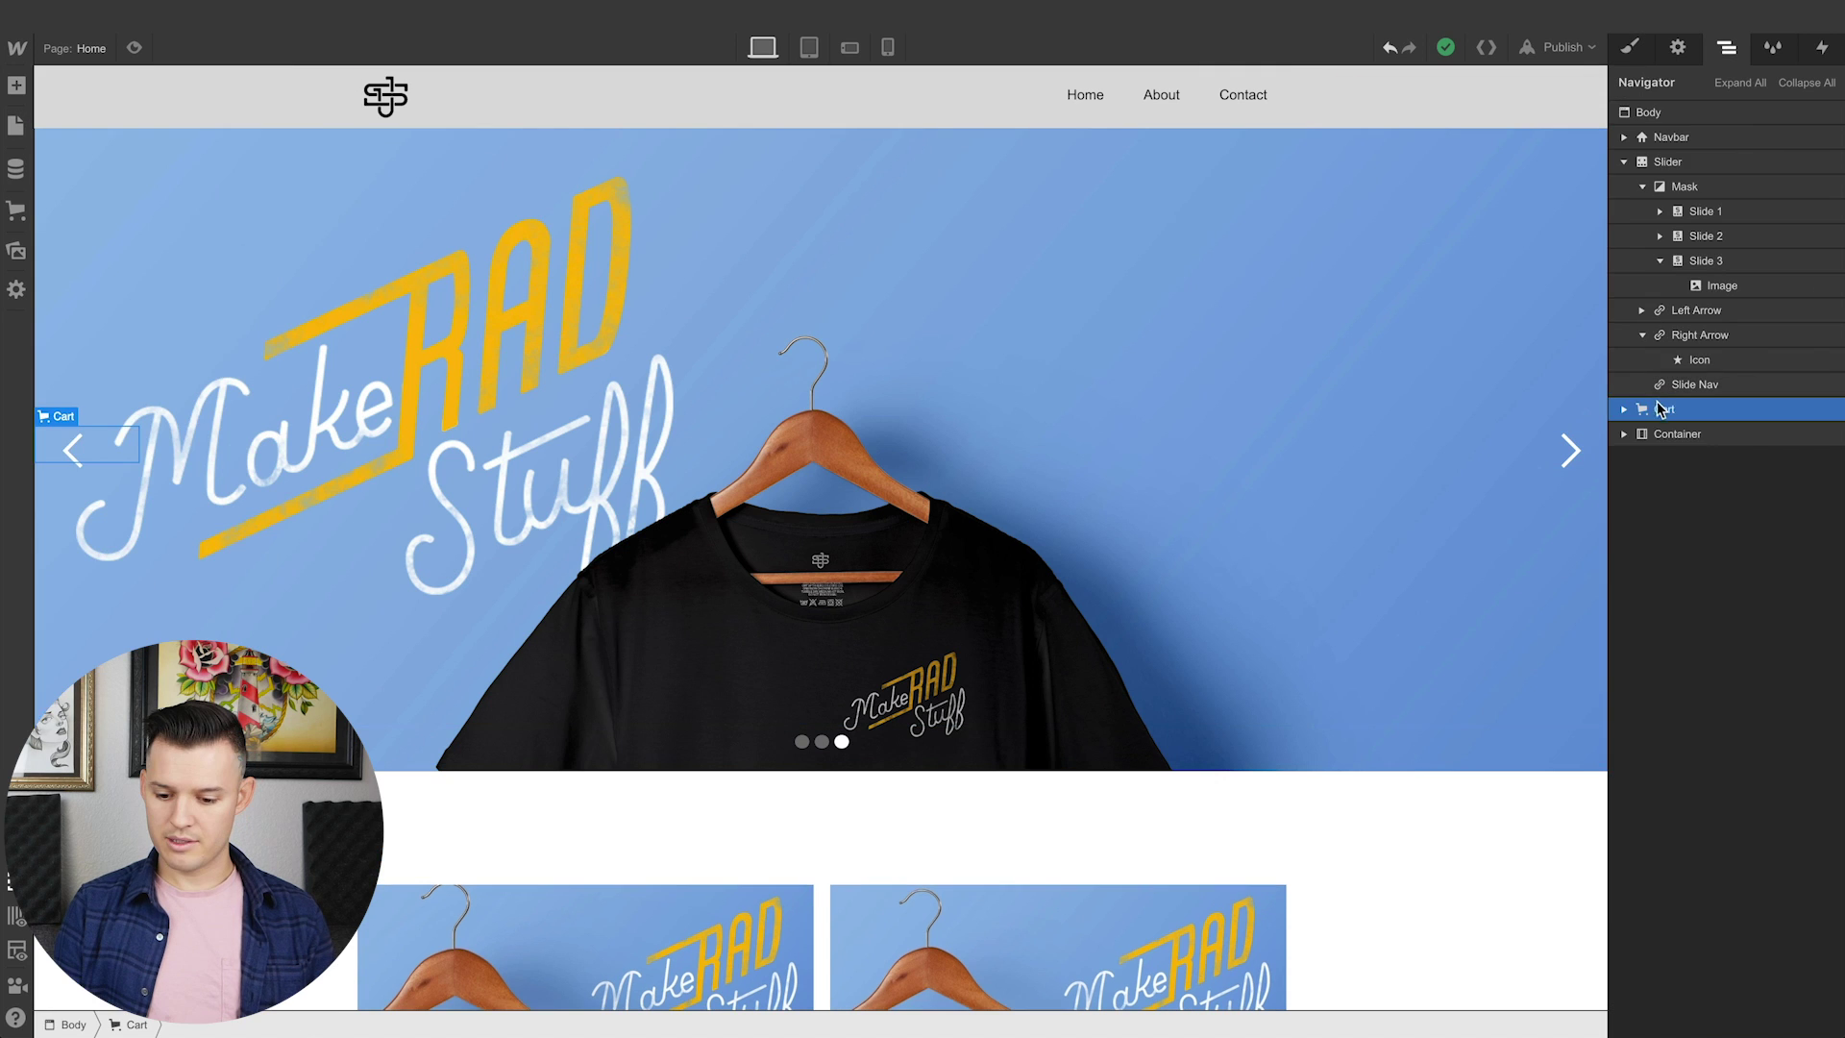
pyautogui.moveTo(1663, 154); pyautogui.dragTo(1663, 134)
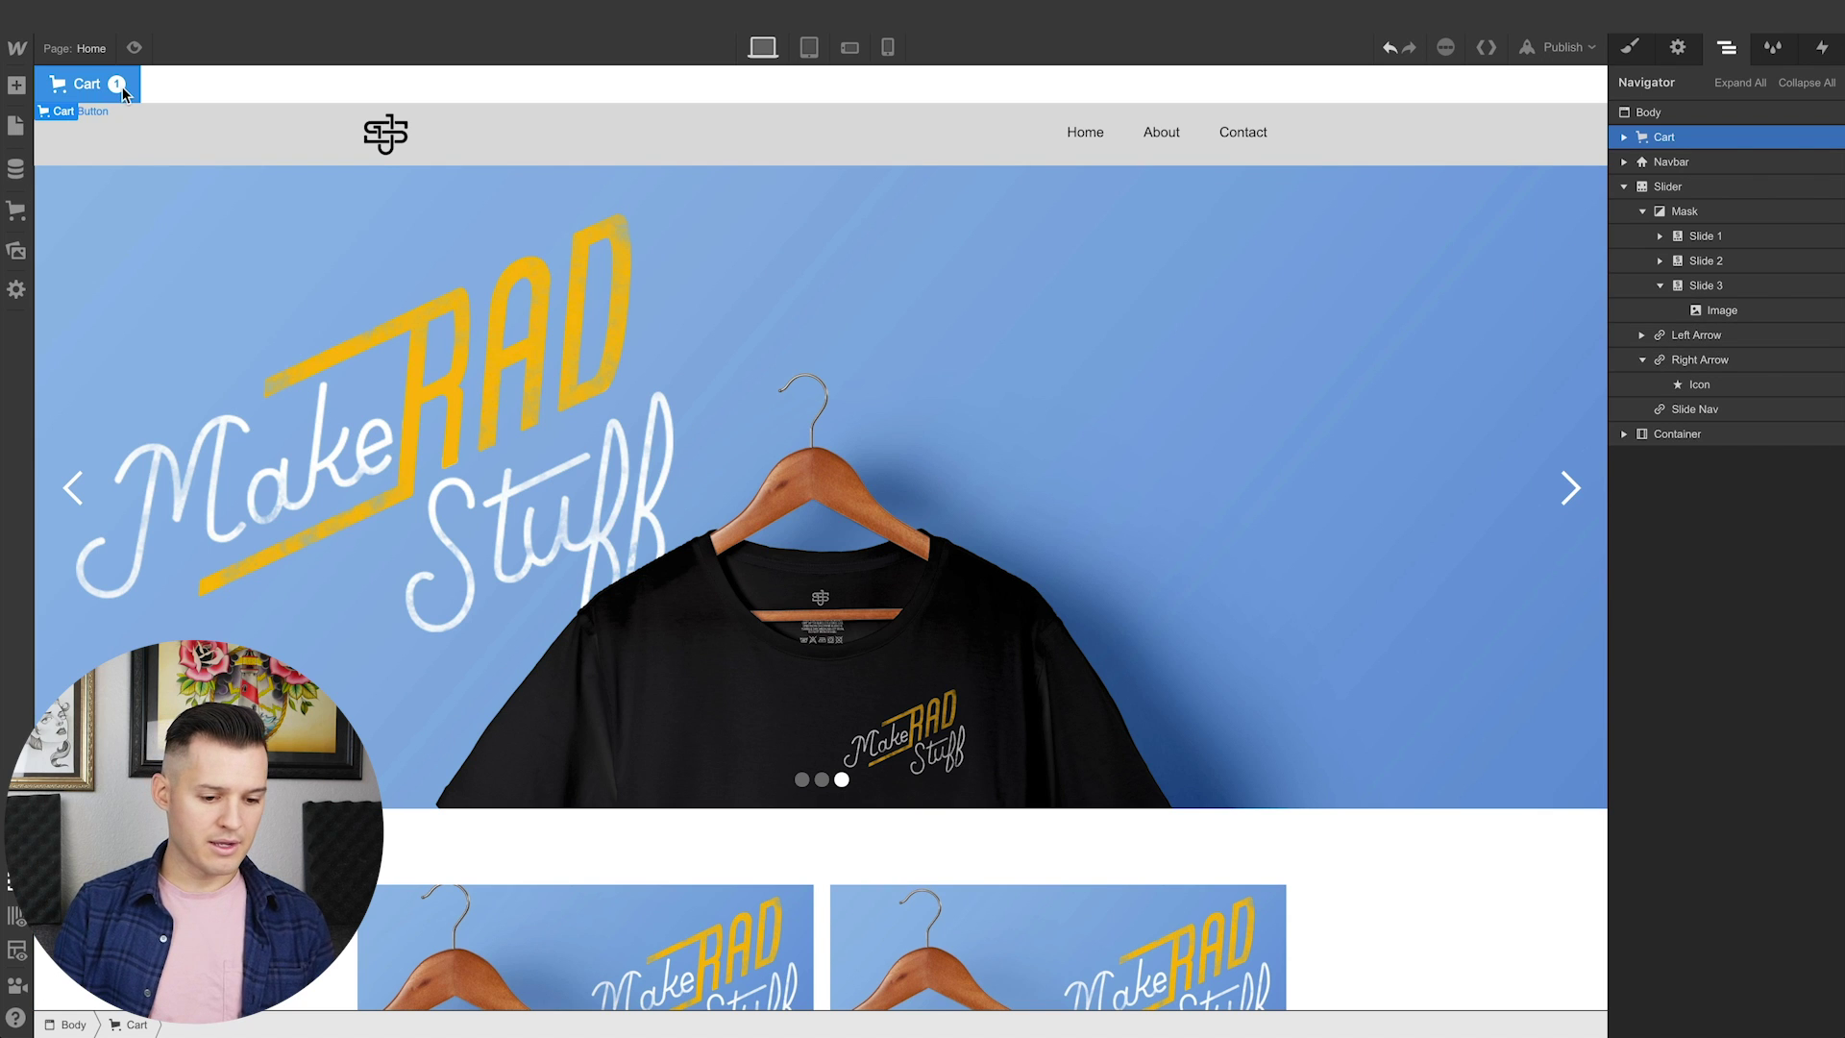
# Preview the home page, open the cart and try to continue to checkout, and return to editing
pyautogui.click(134, 48)
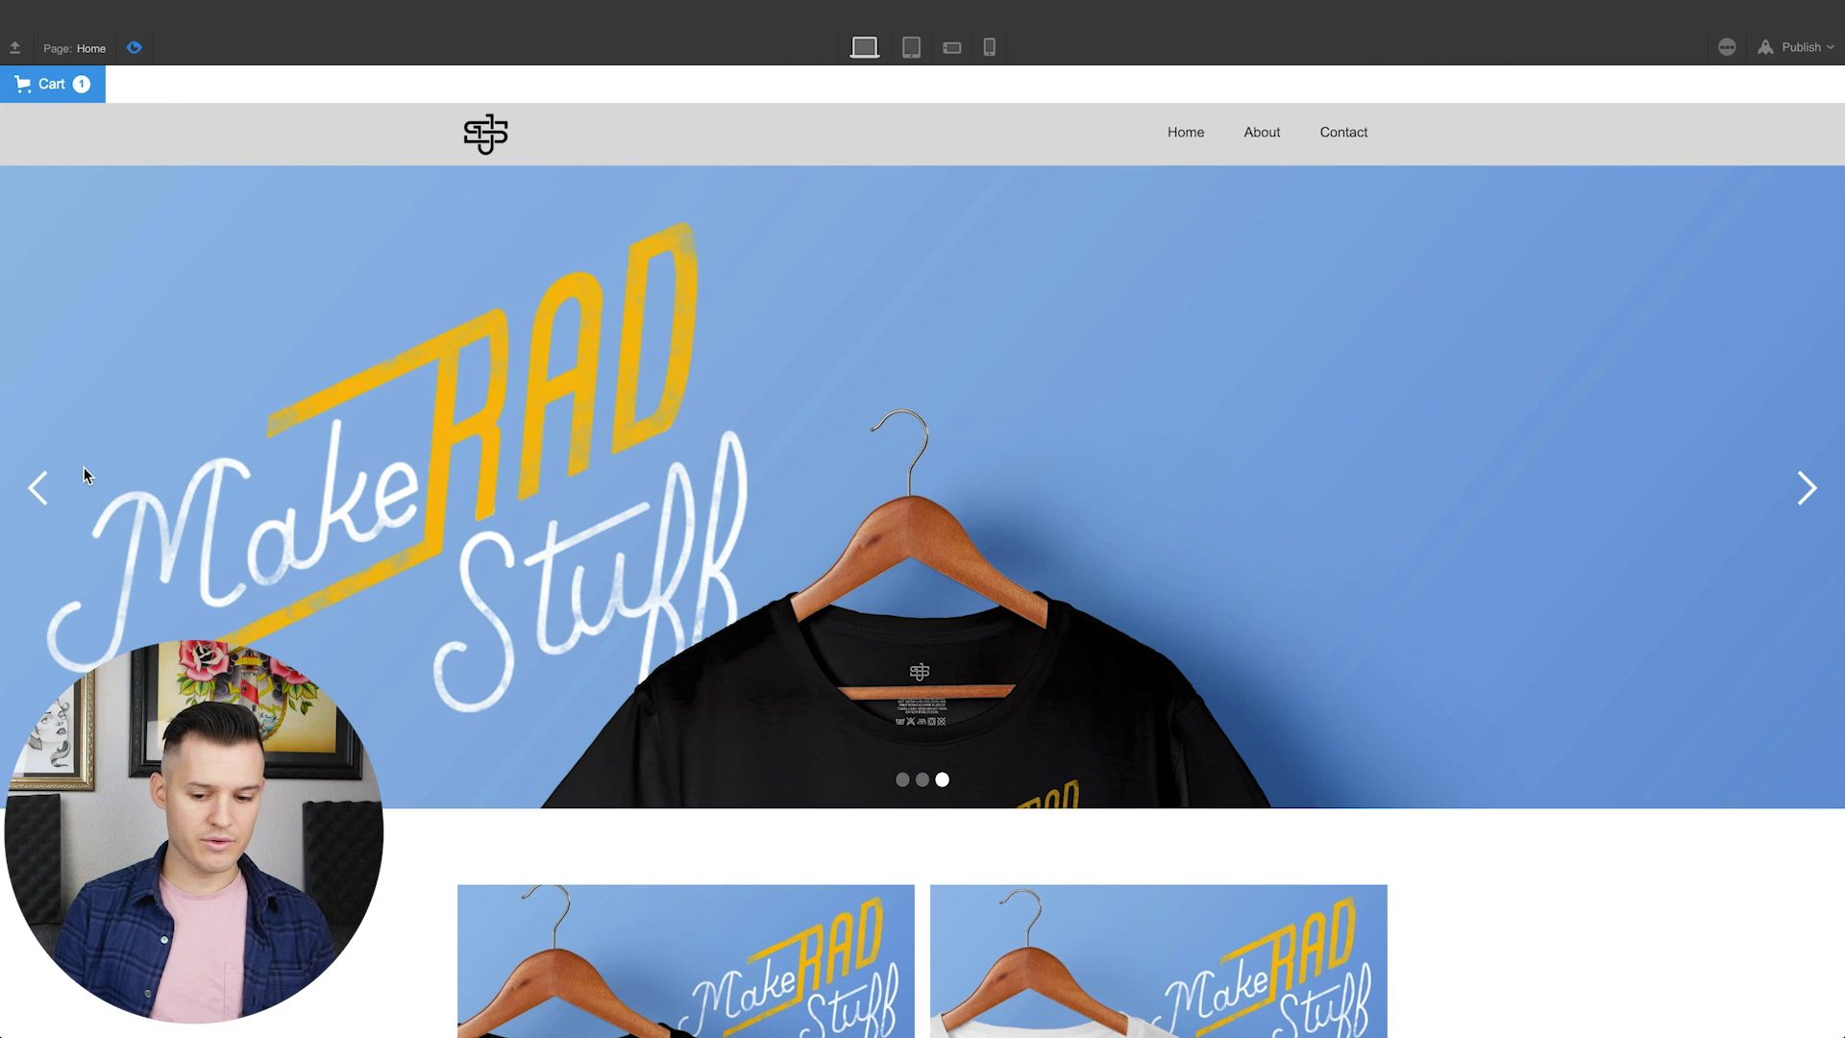
pyautogui.click(80, 87)
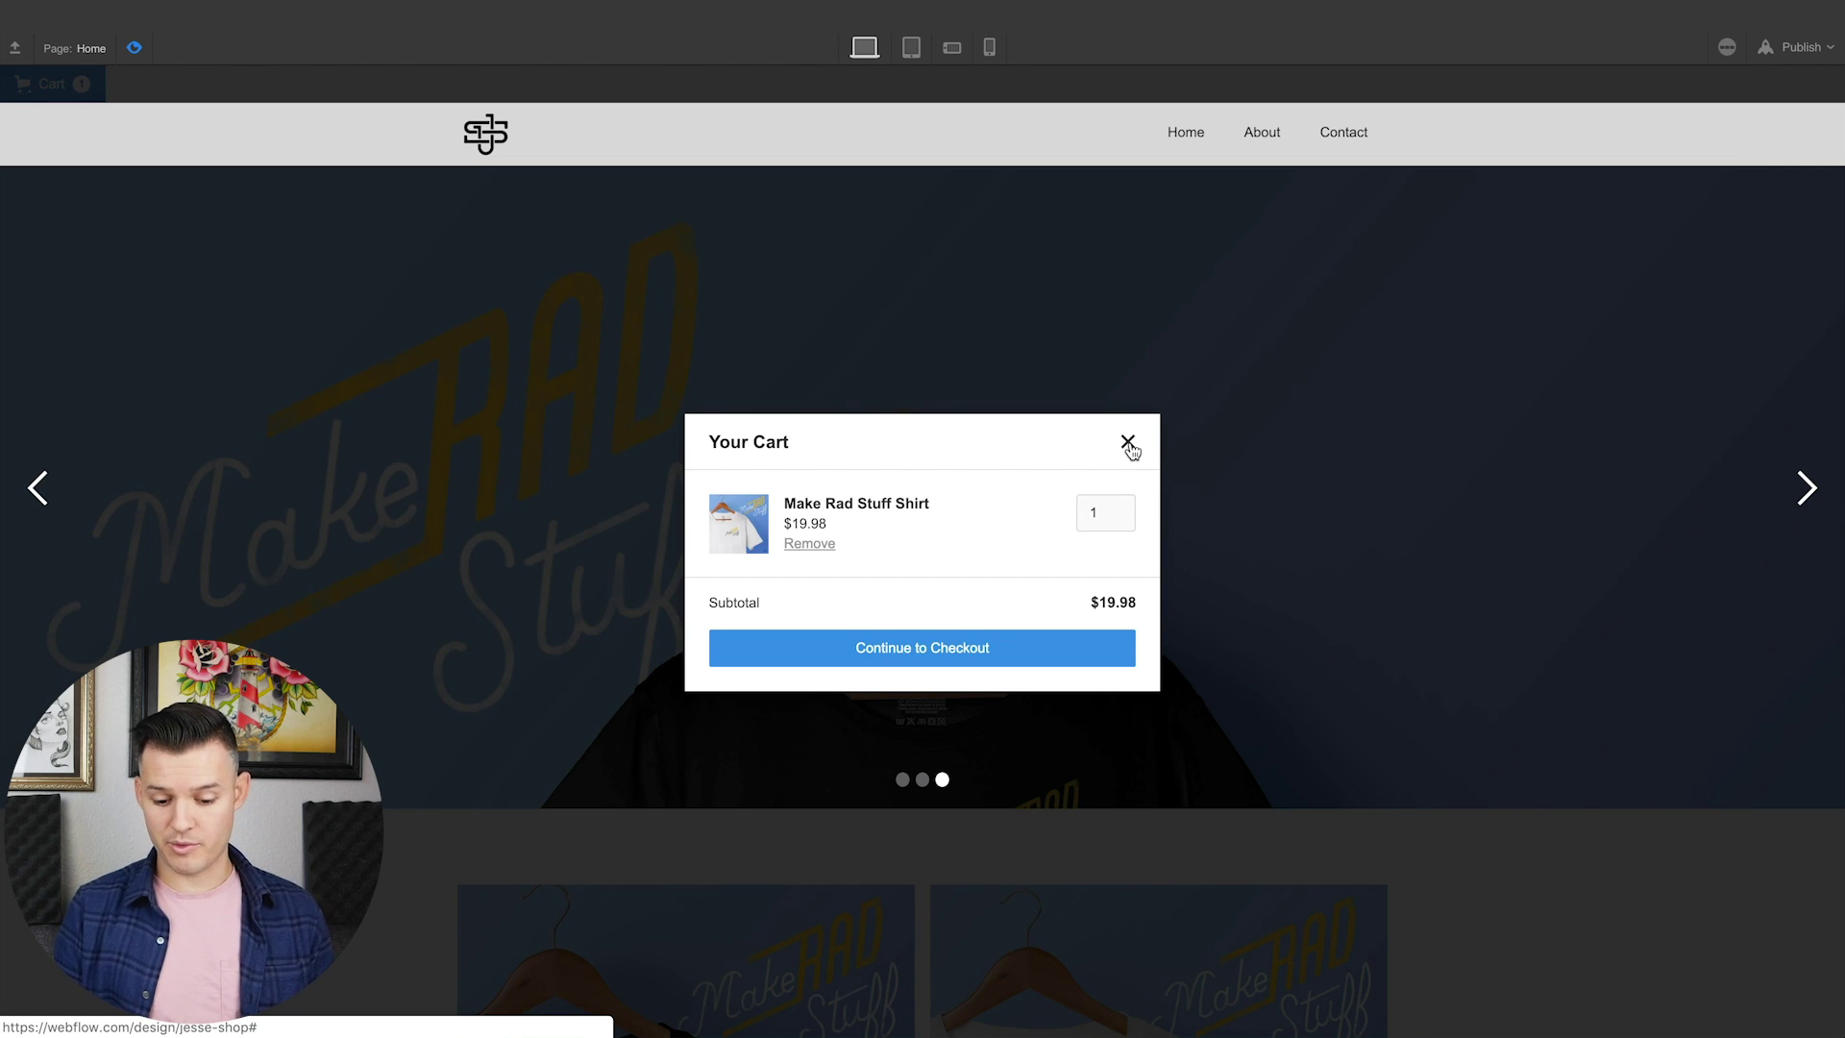
pyautogui.click(1065, 663)
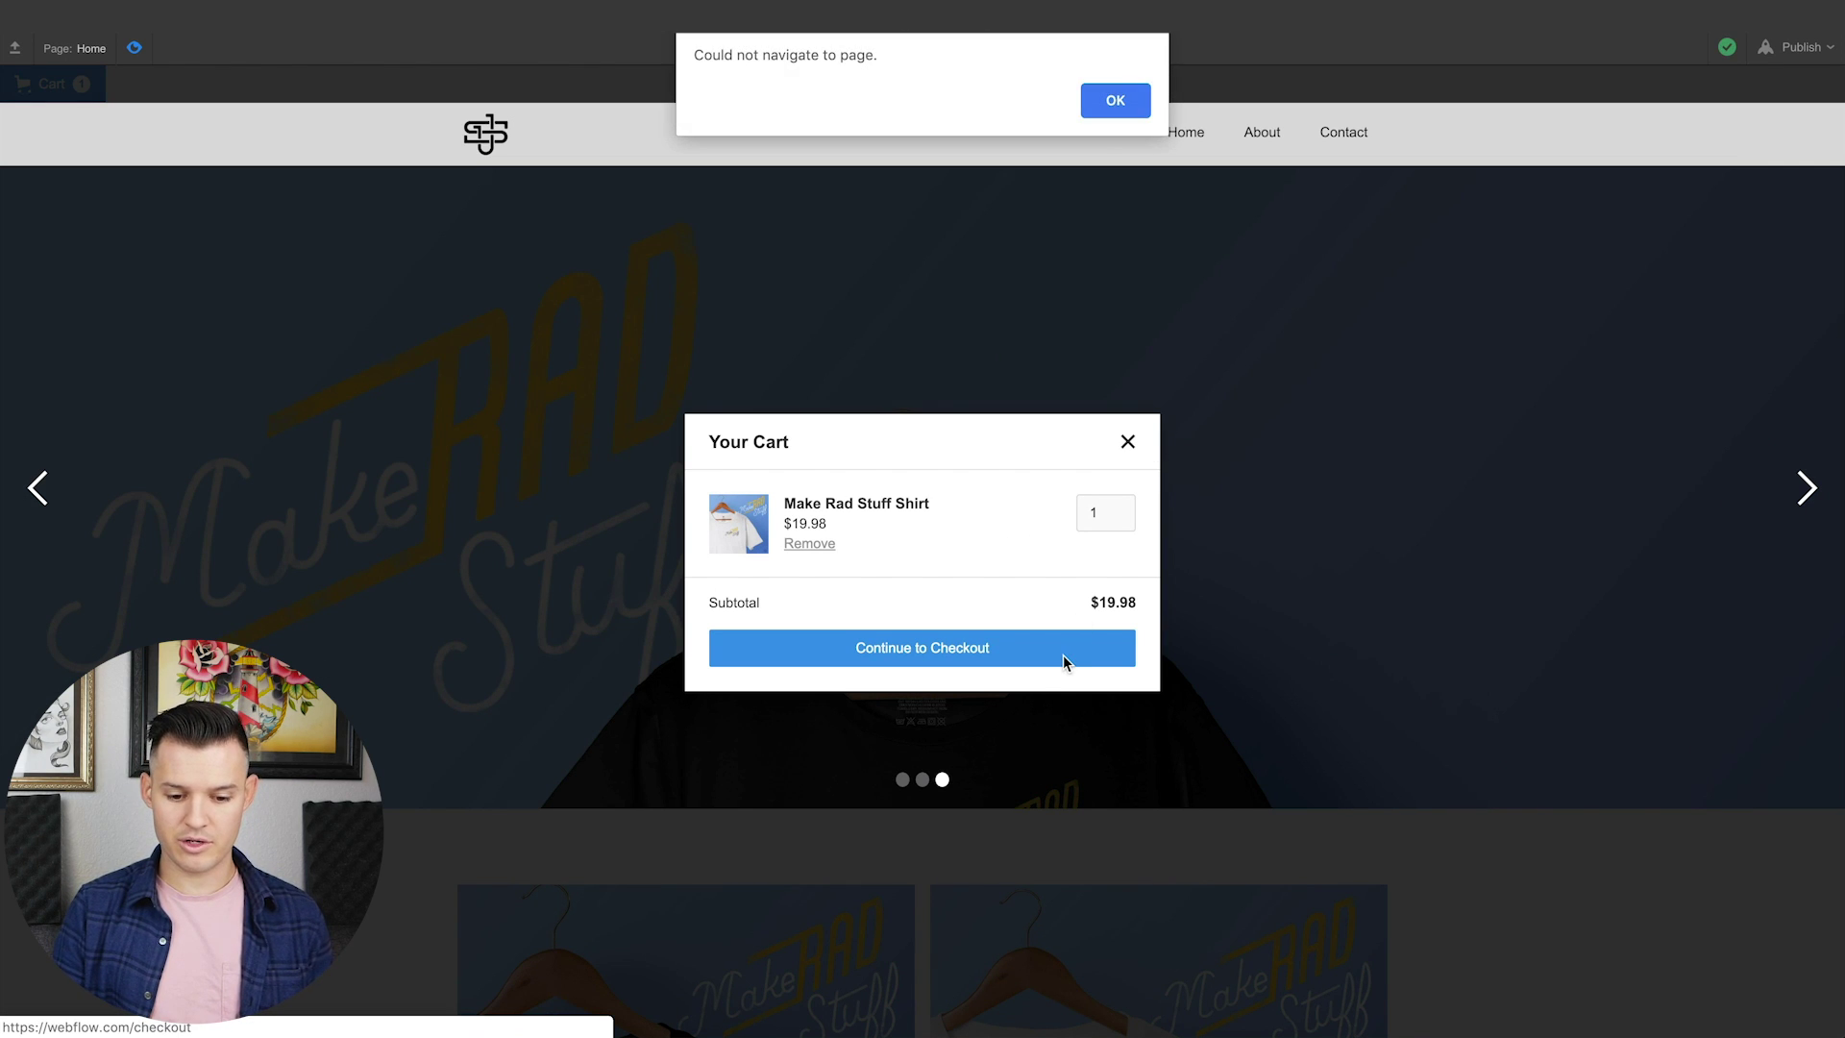
pyautogui.click(1117, 102)
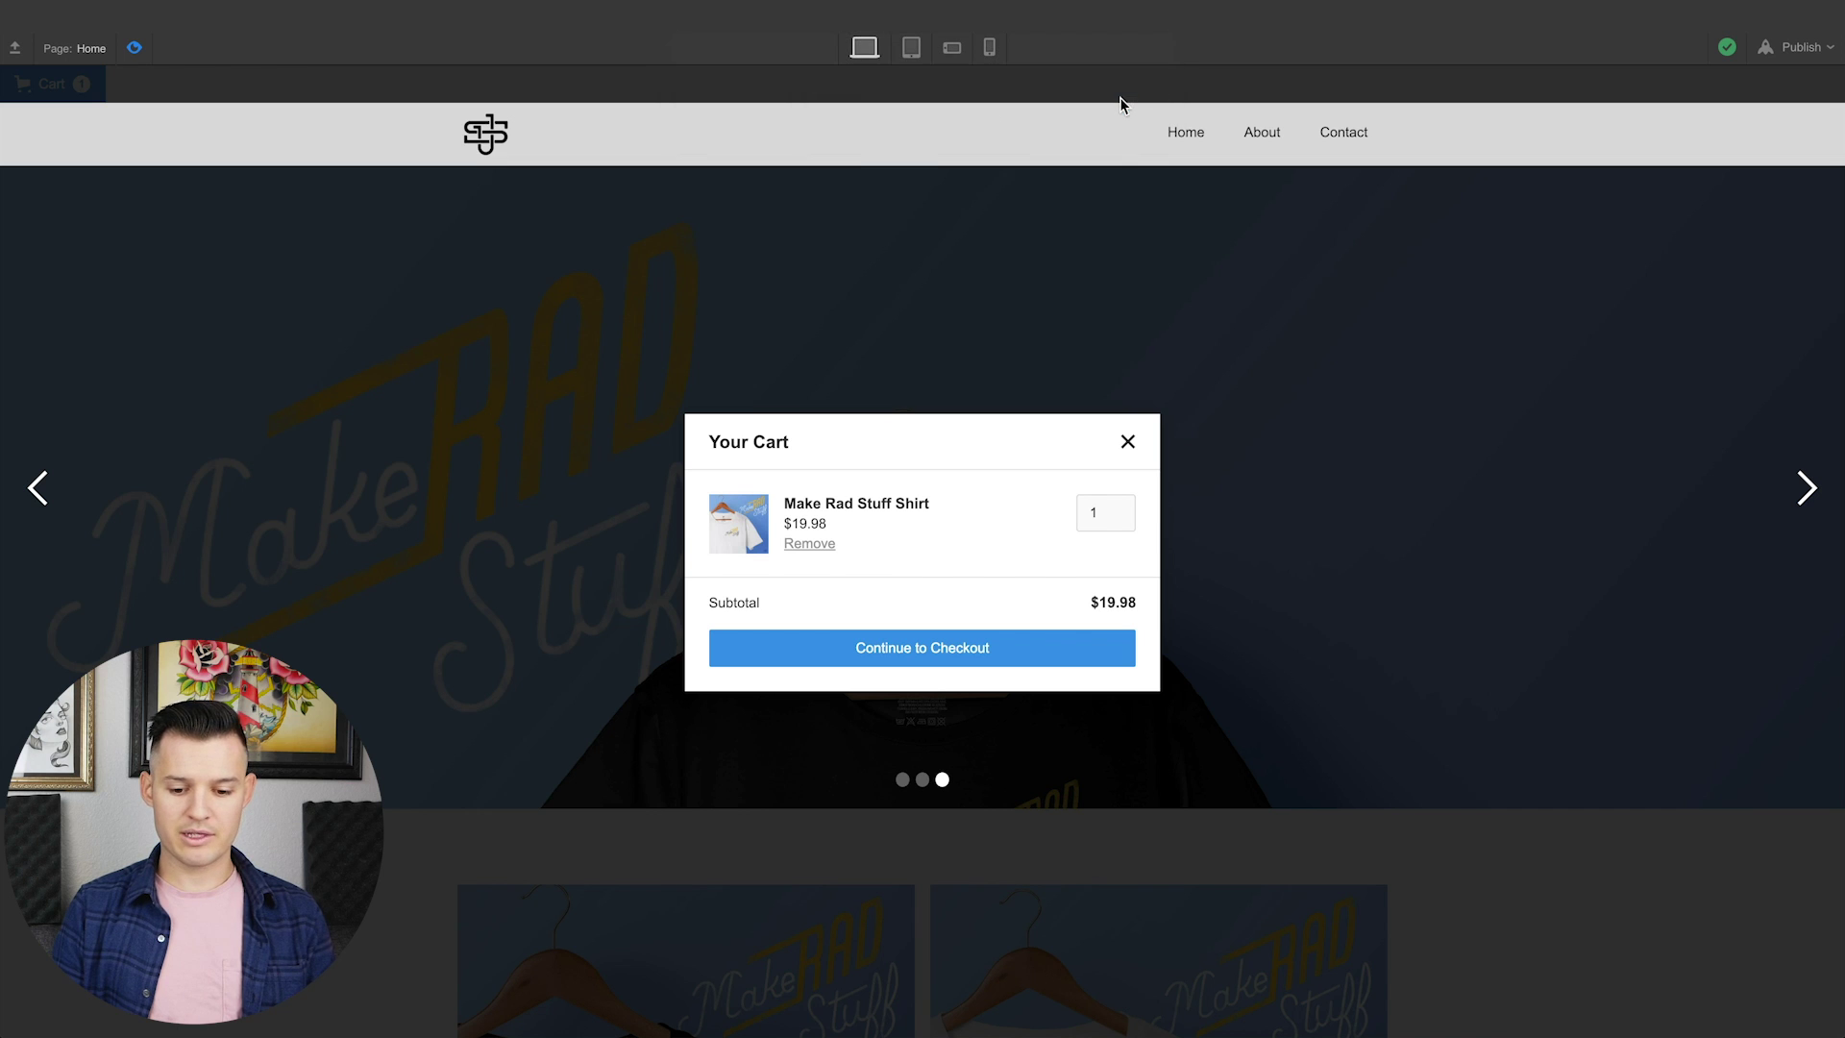
pyautogui.click(135, 48)
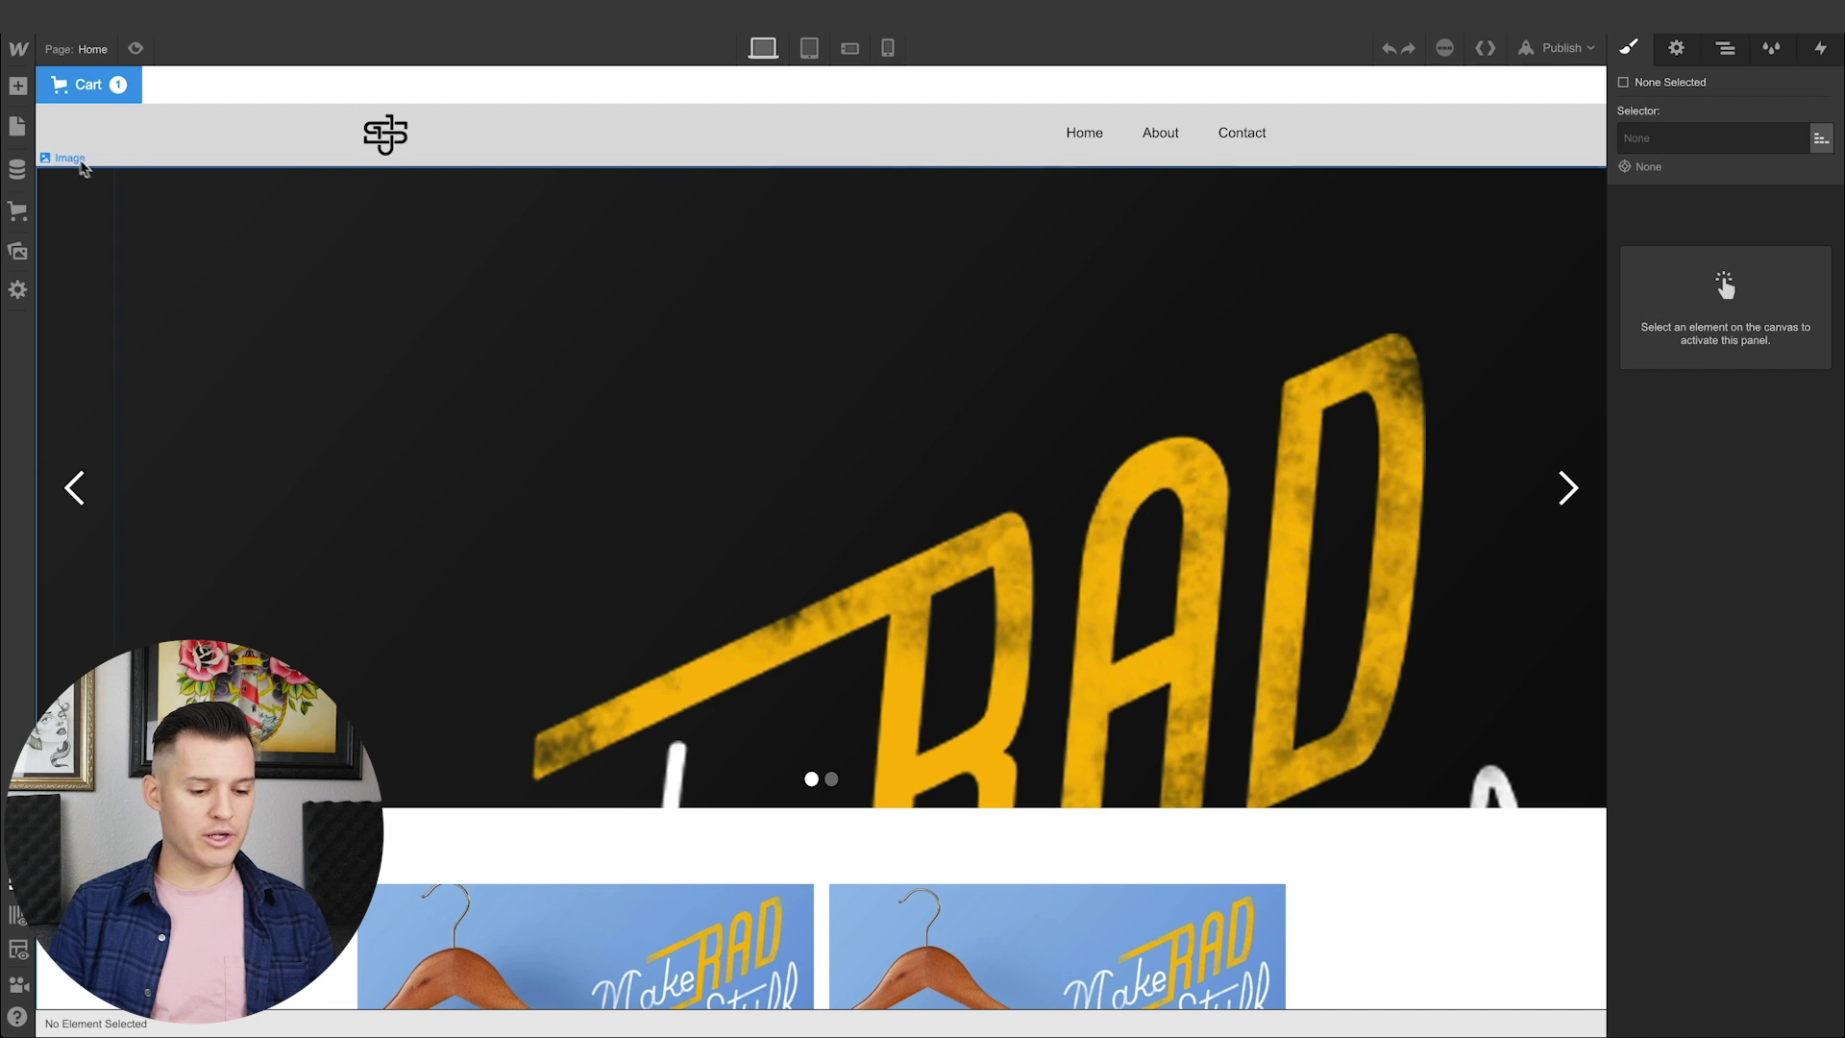
# Create a new page named Product with no parent folder
pyautogui.click(17, 127)
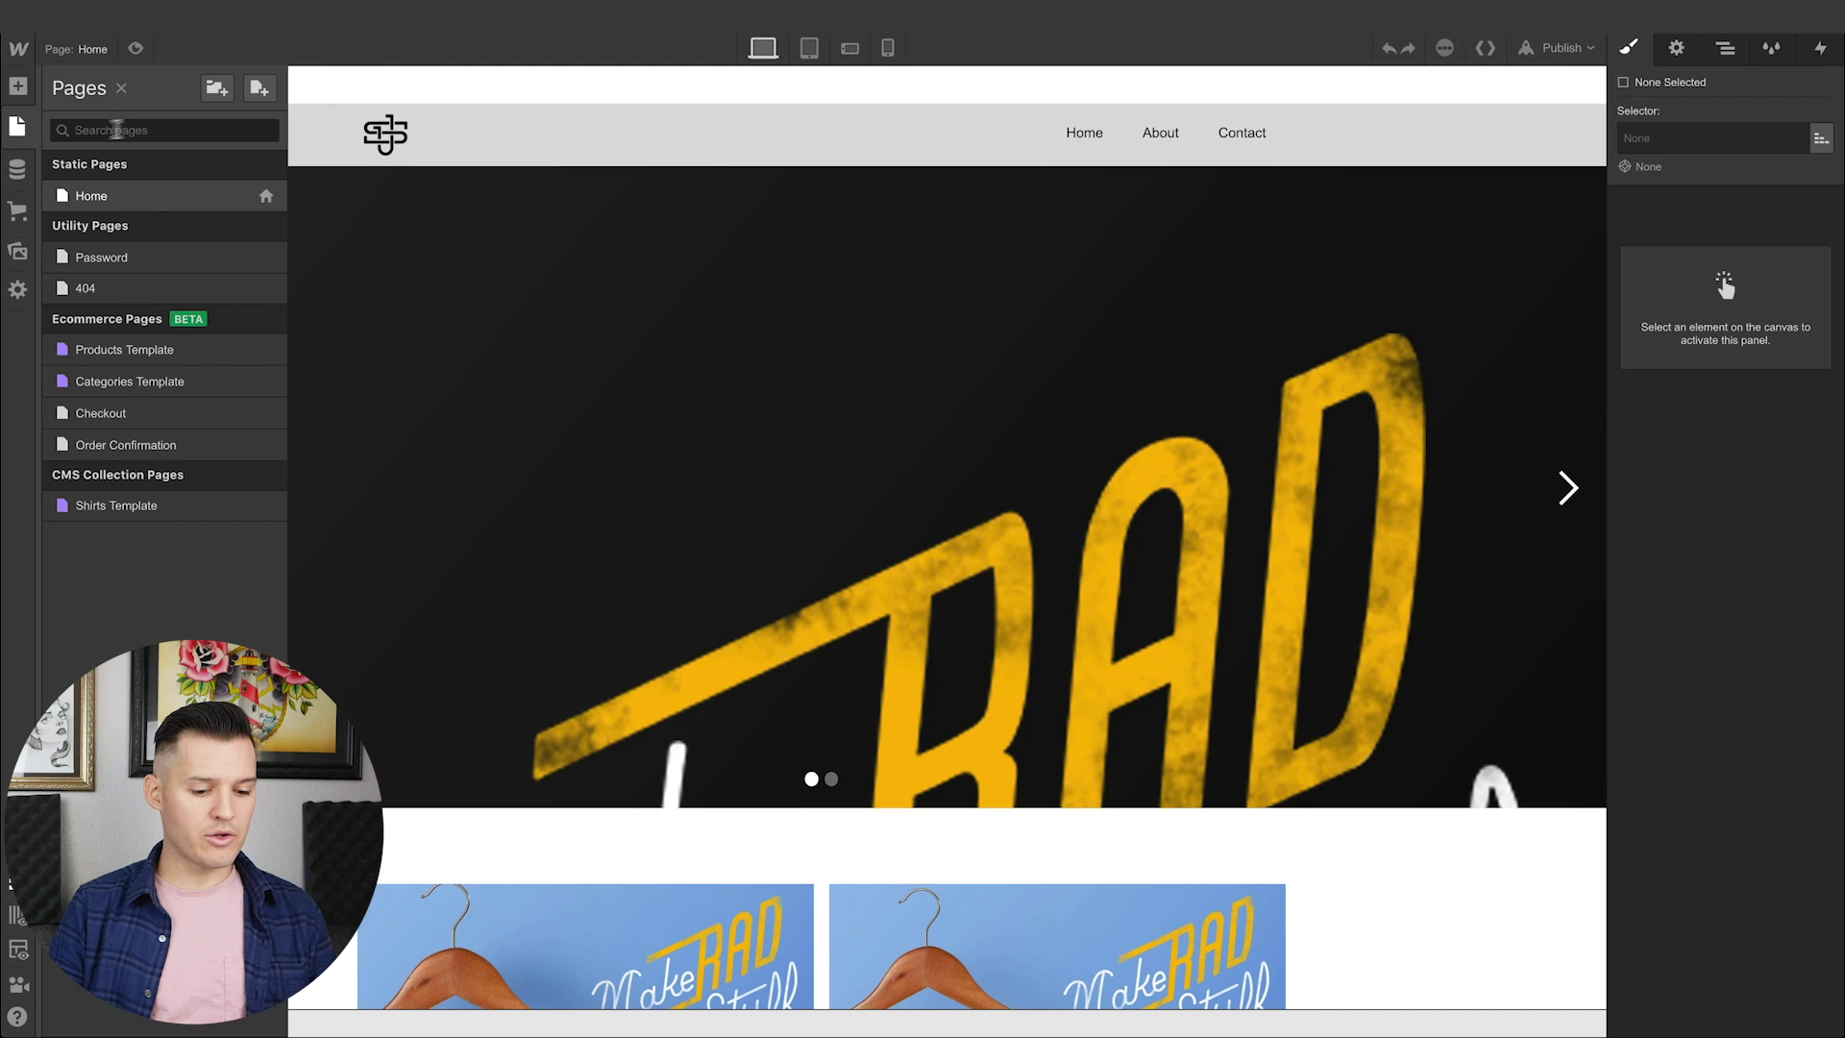
pyautogui.click(260, 89)
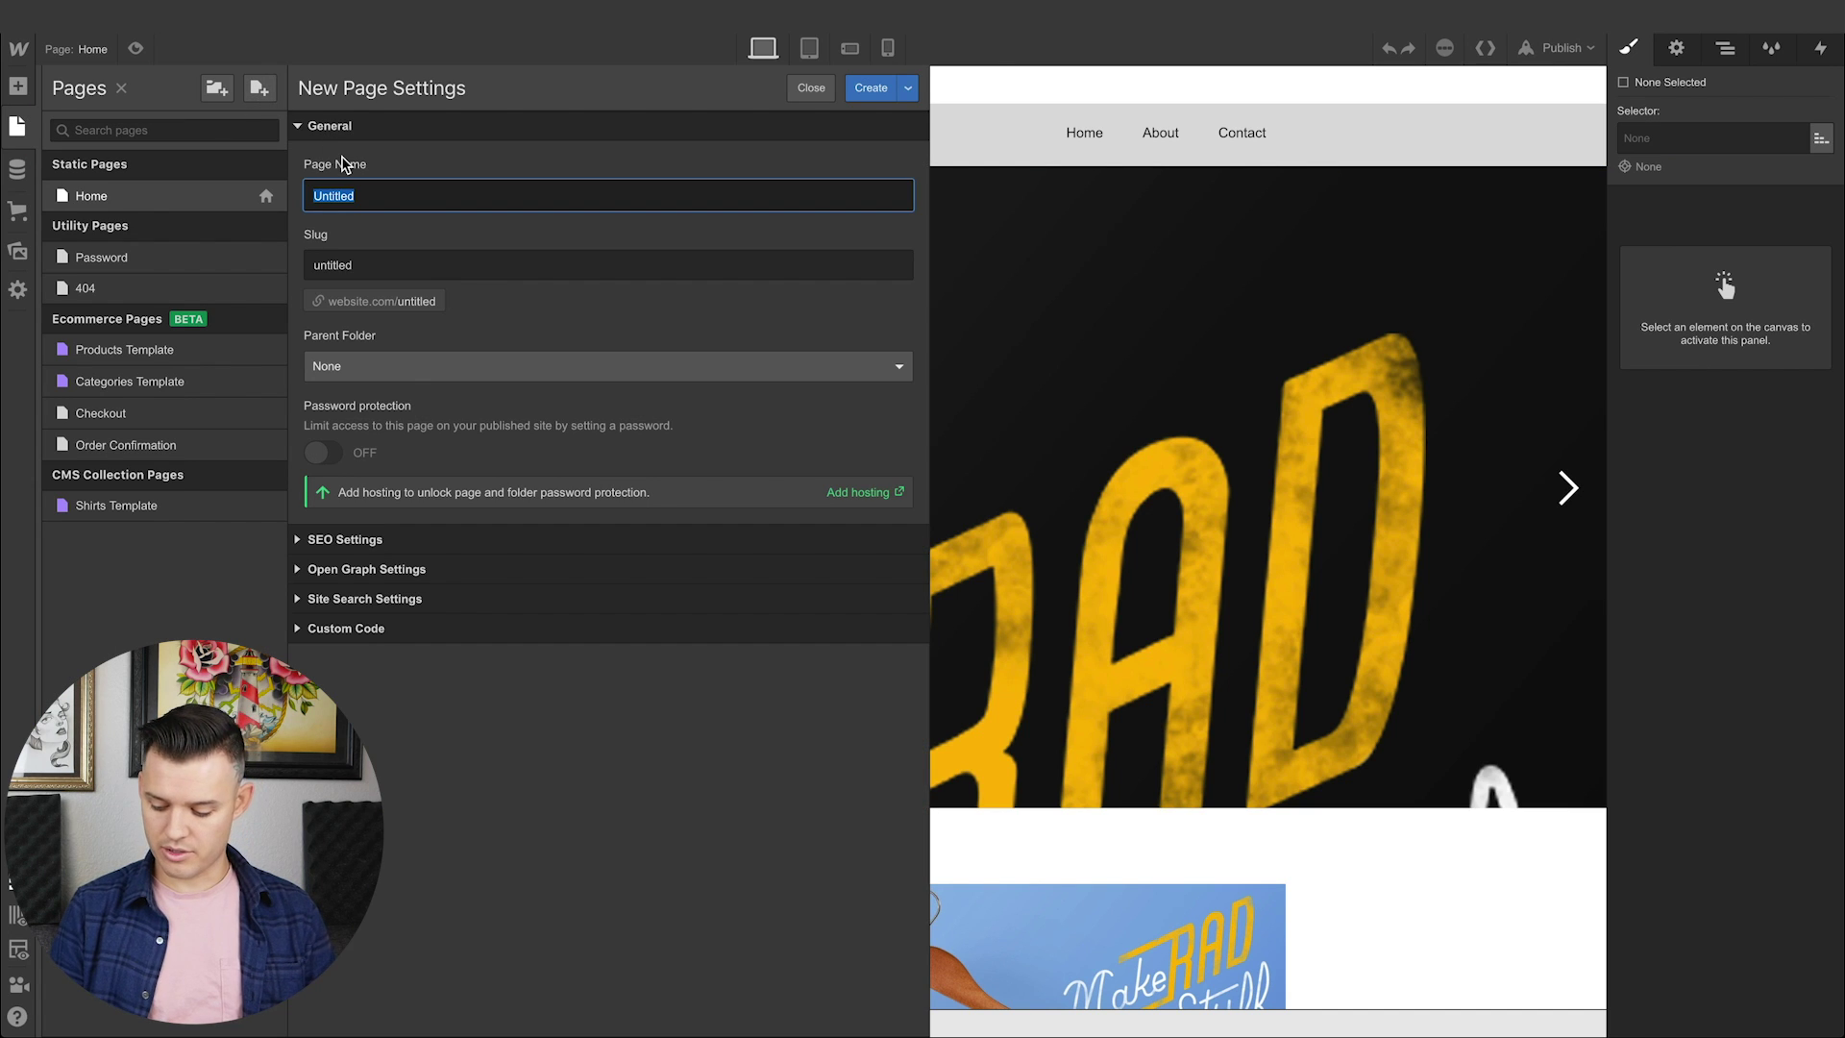
pyautogui.write('Product')
pyautogui.hotkey('ctrl', 'a')
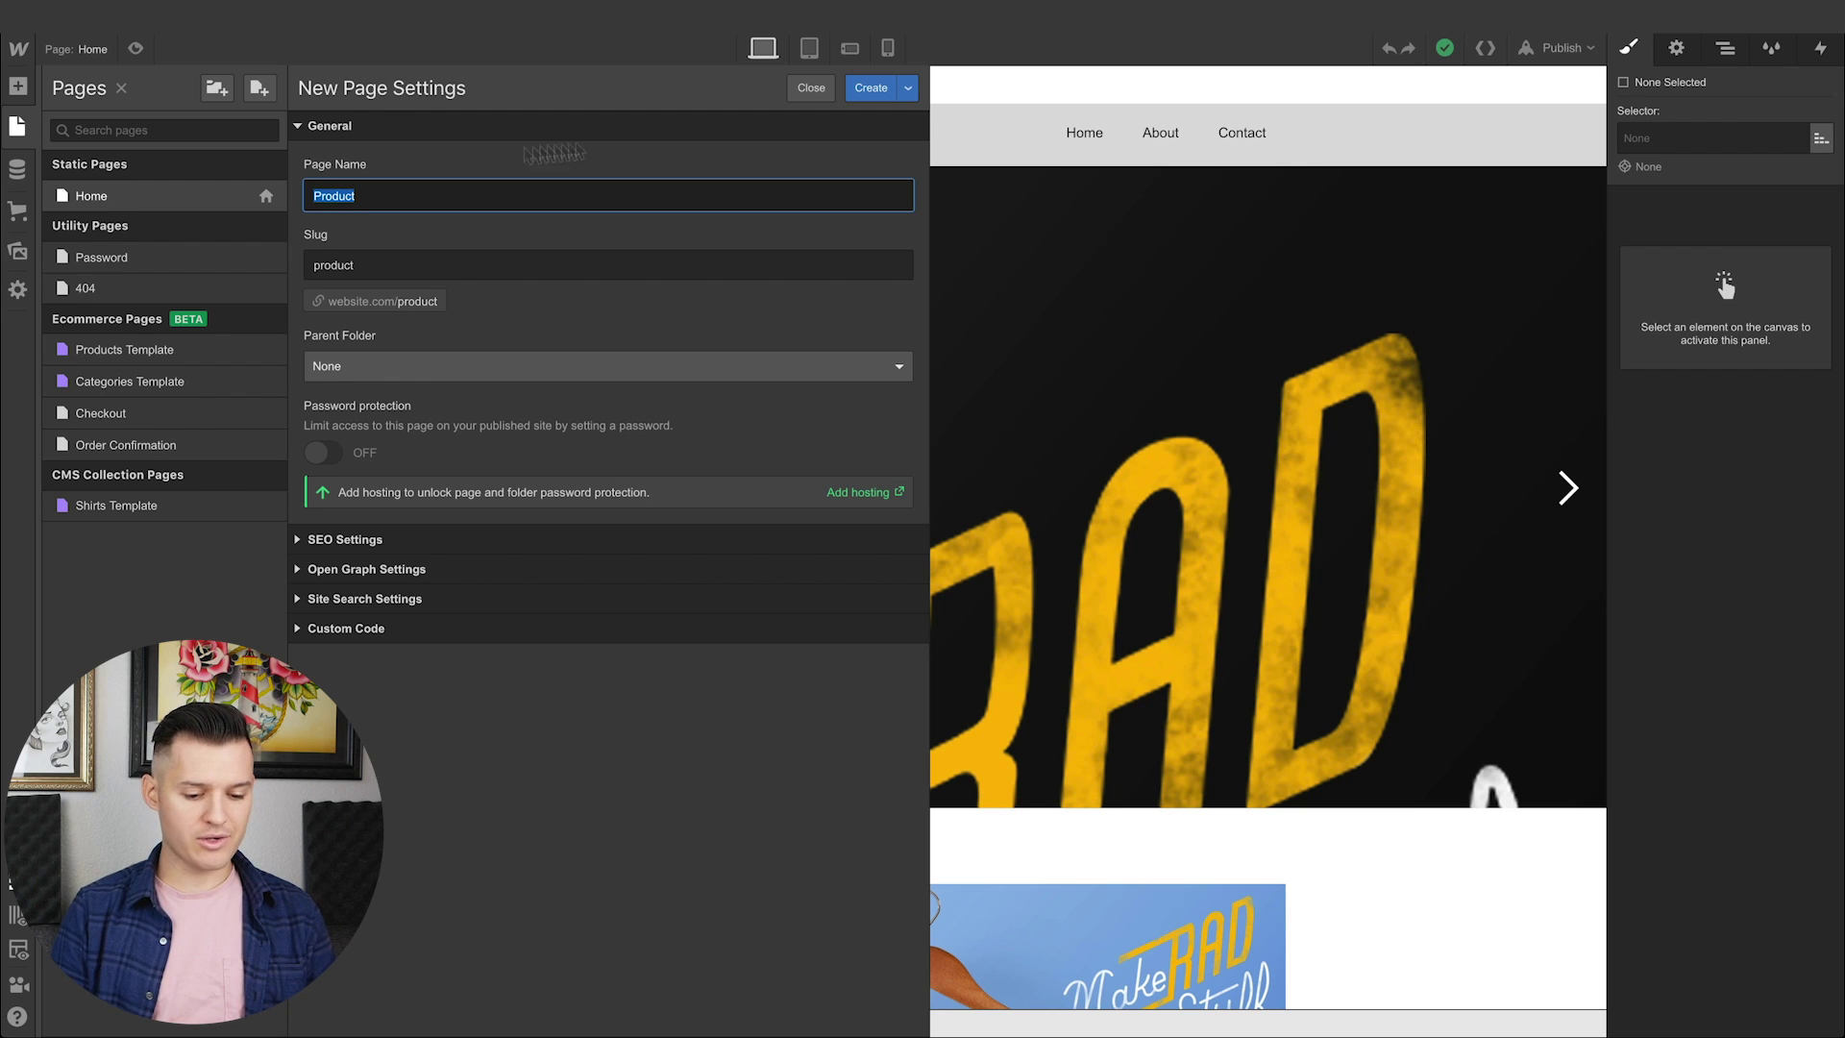
pyautogui.click(874, 89)
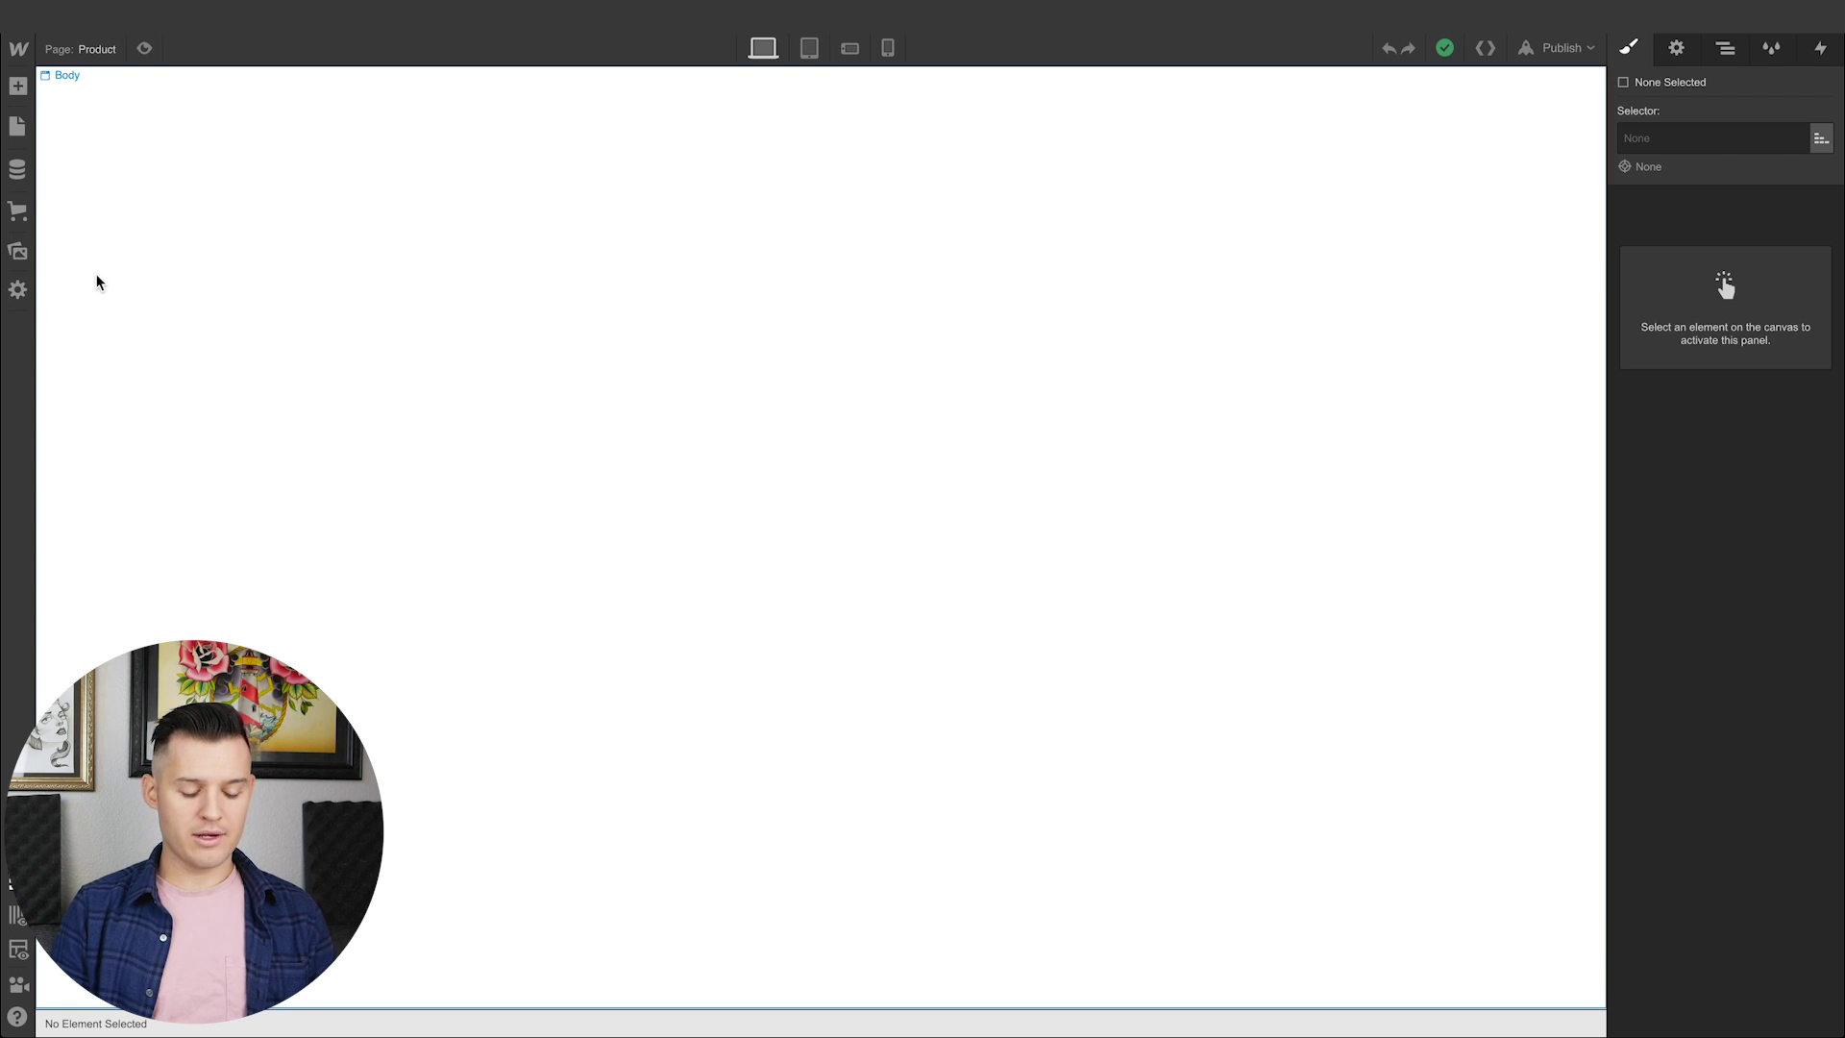
# Check the assets, the Make Rad Stuff Shirt product's details and the CMS collections
pyautogui.click(18, 255)
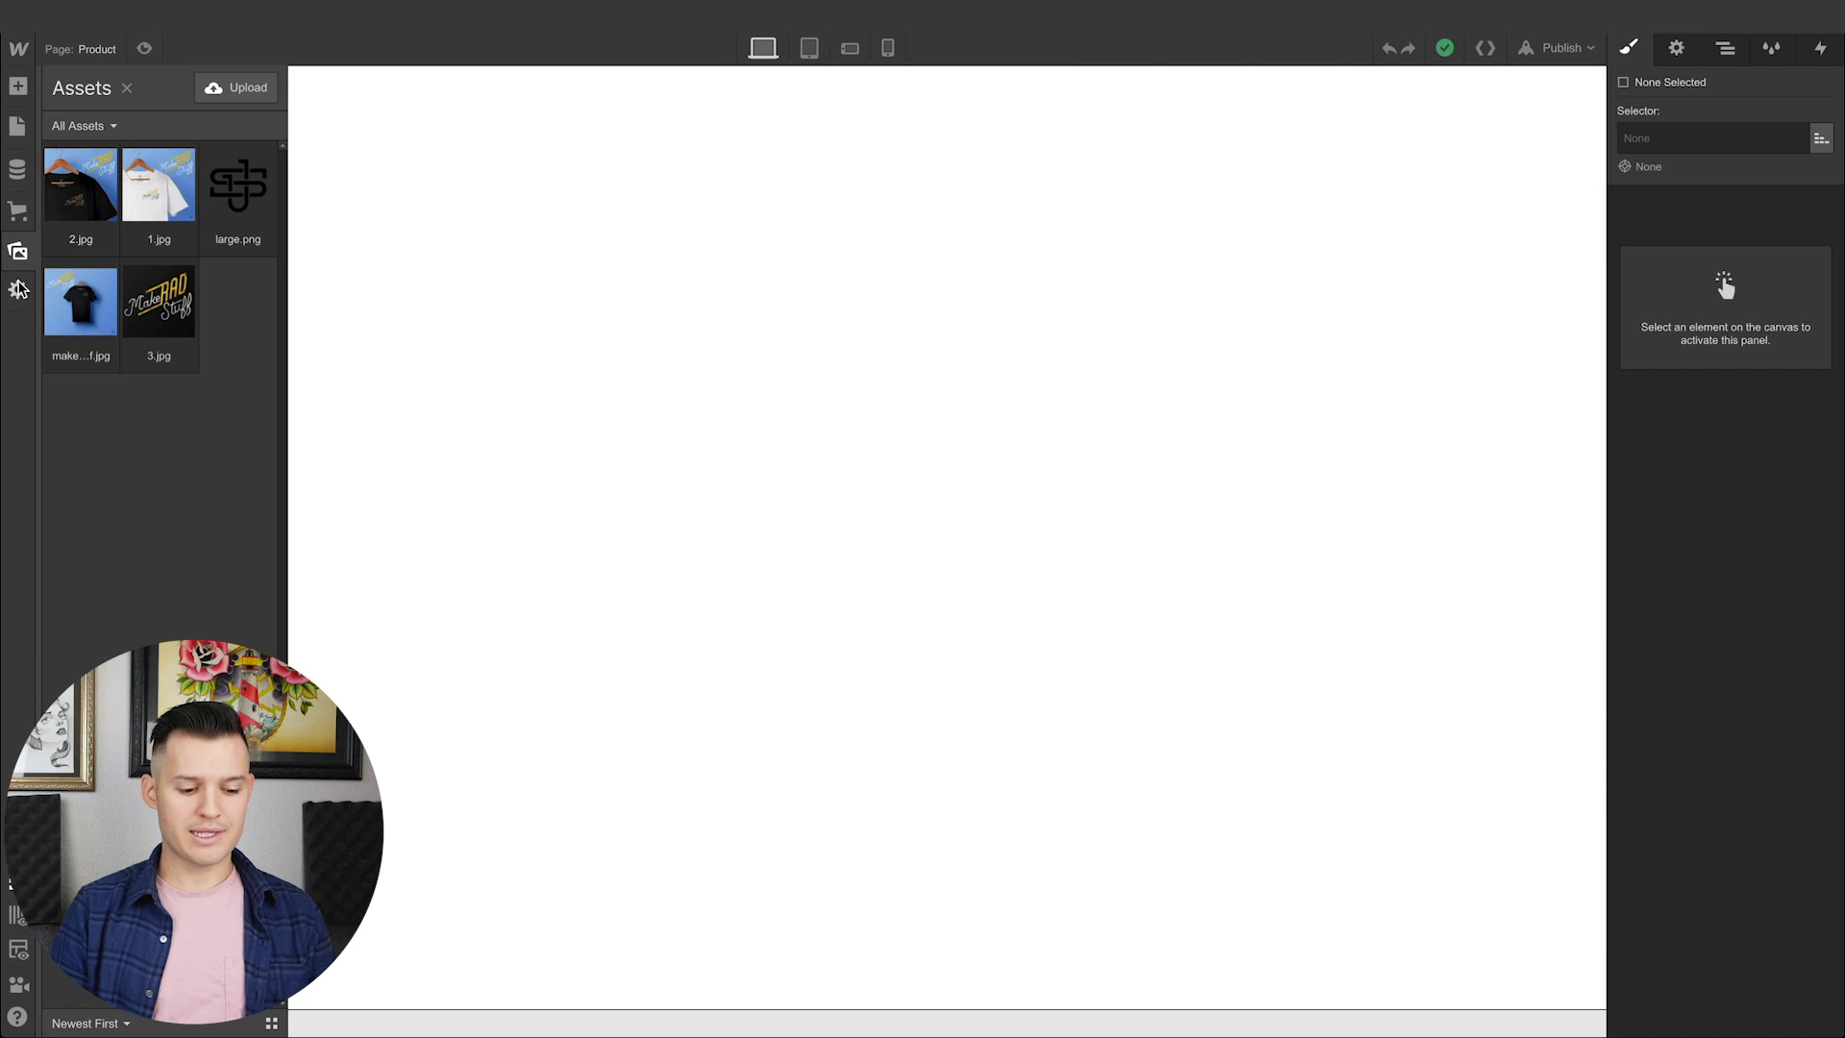
pyautogui.click(19, 221)
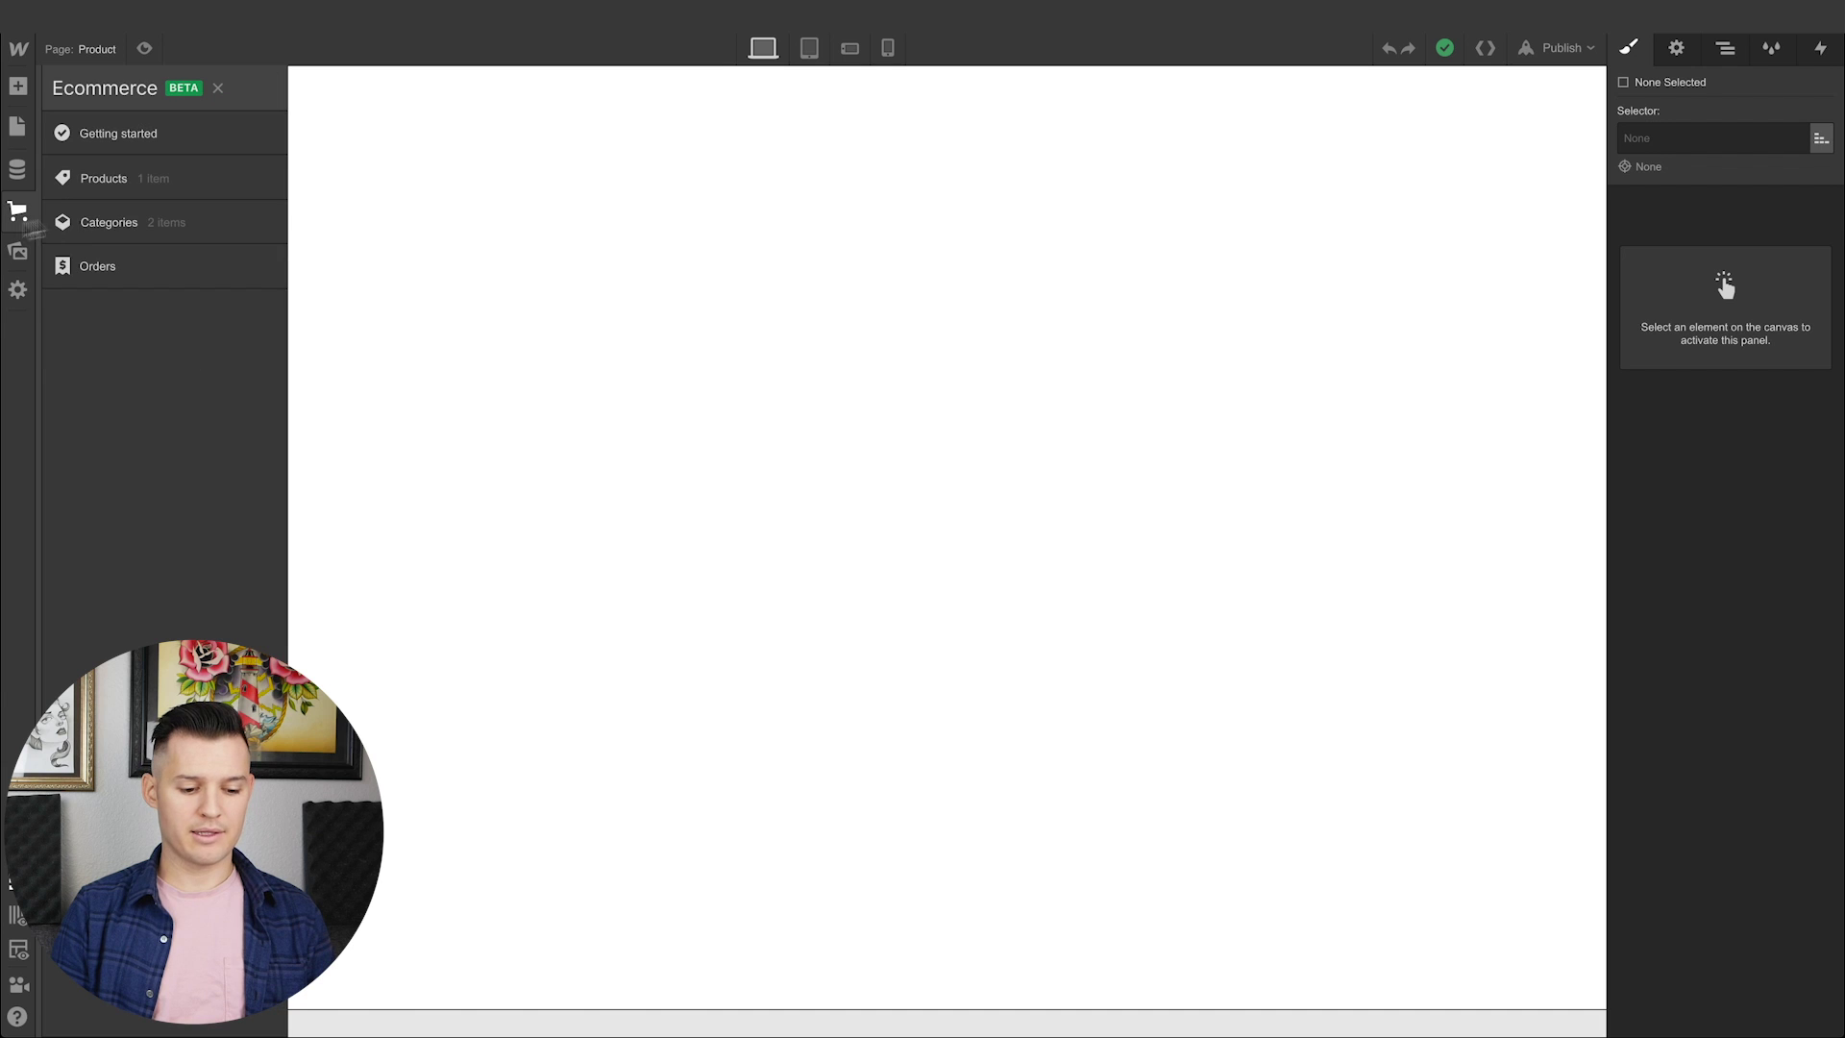
pyautogui.click(185, 182)
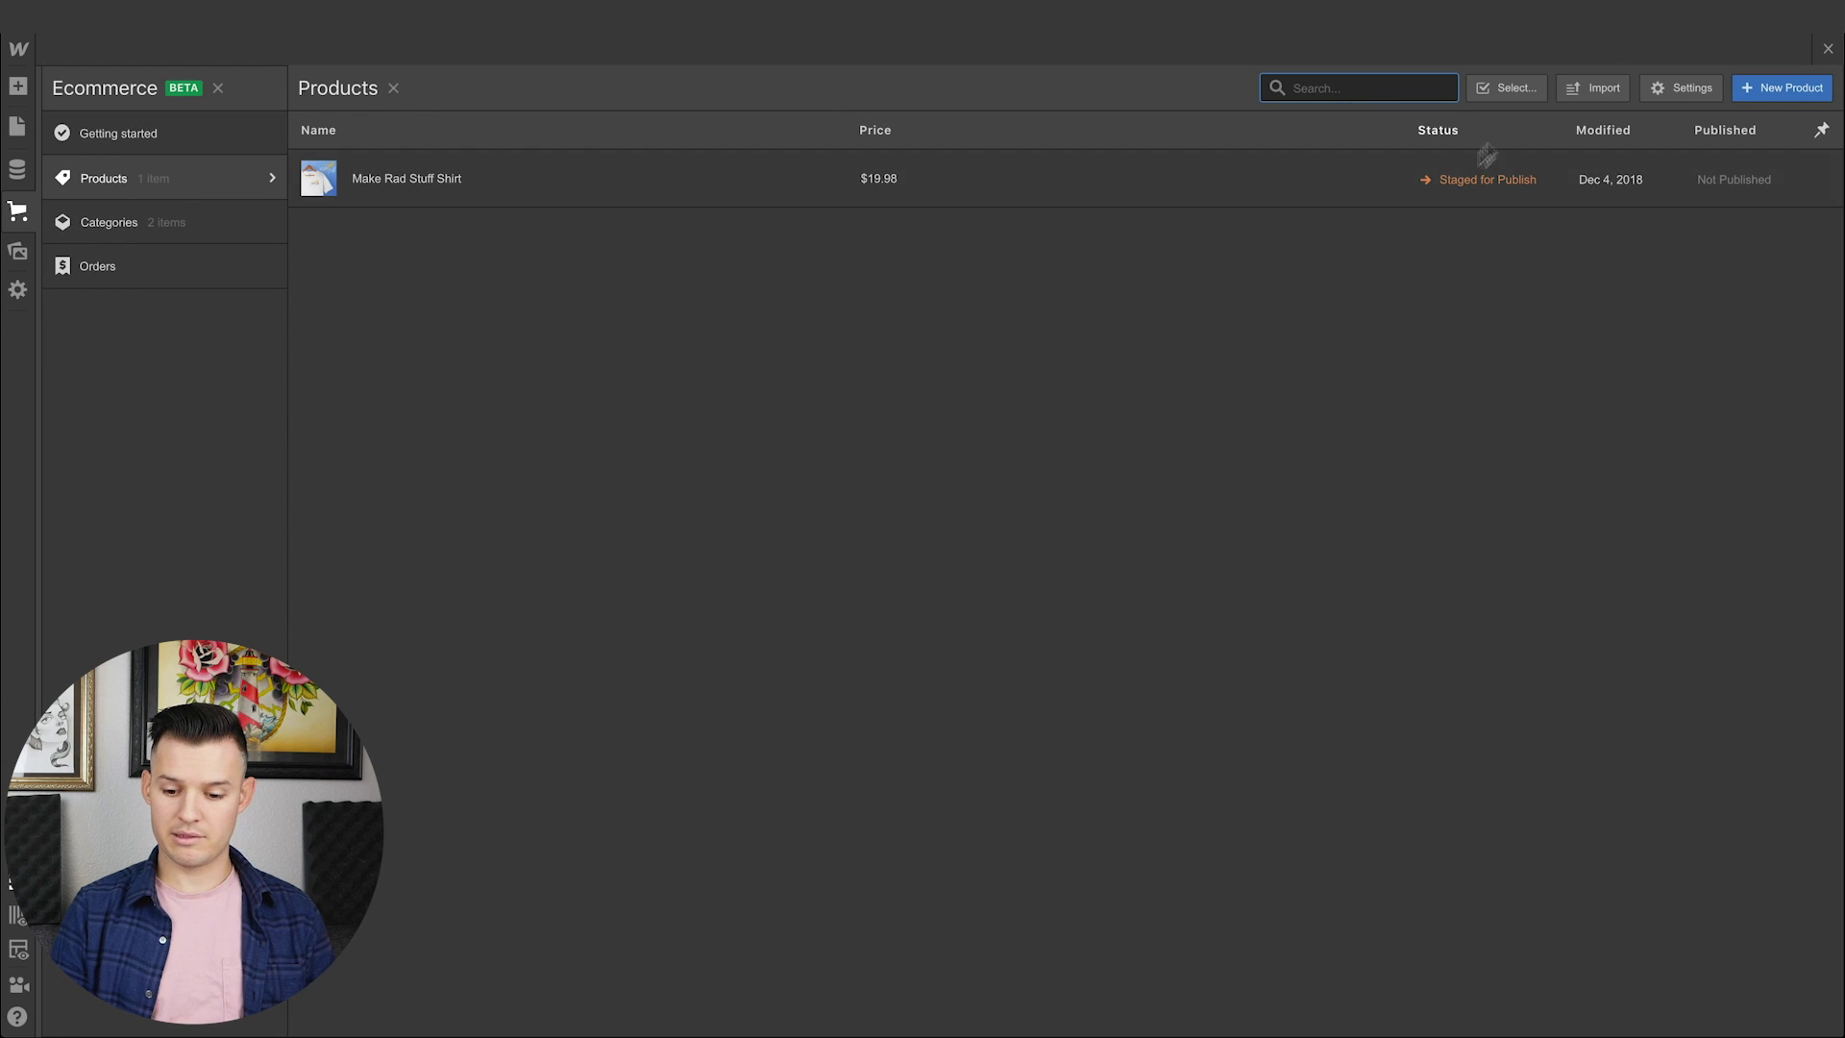
pyautogui.click(1471, 188)
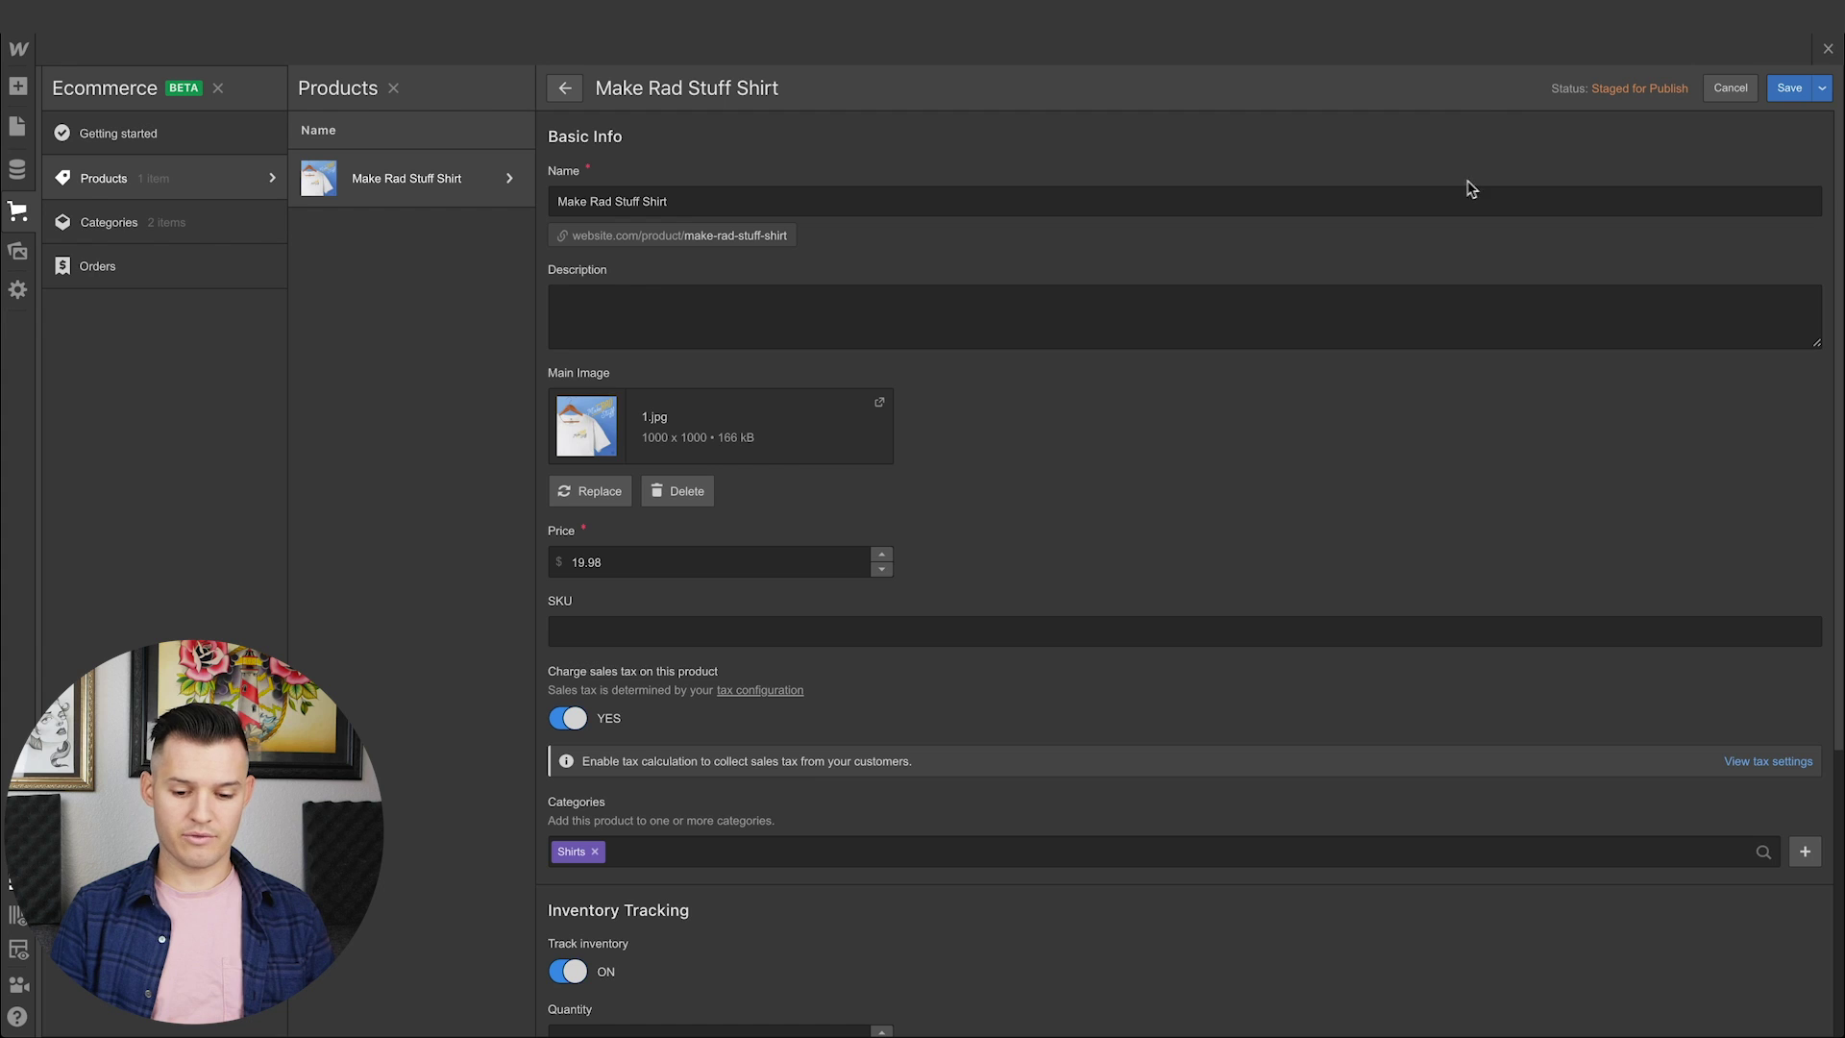
pyautogui.click(1806, 96)
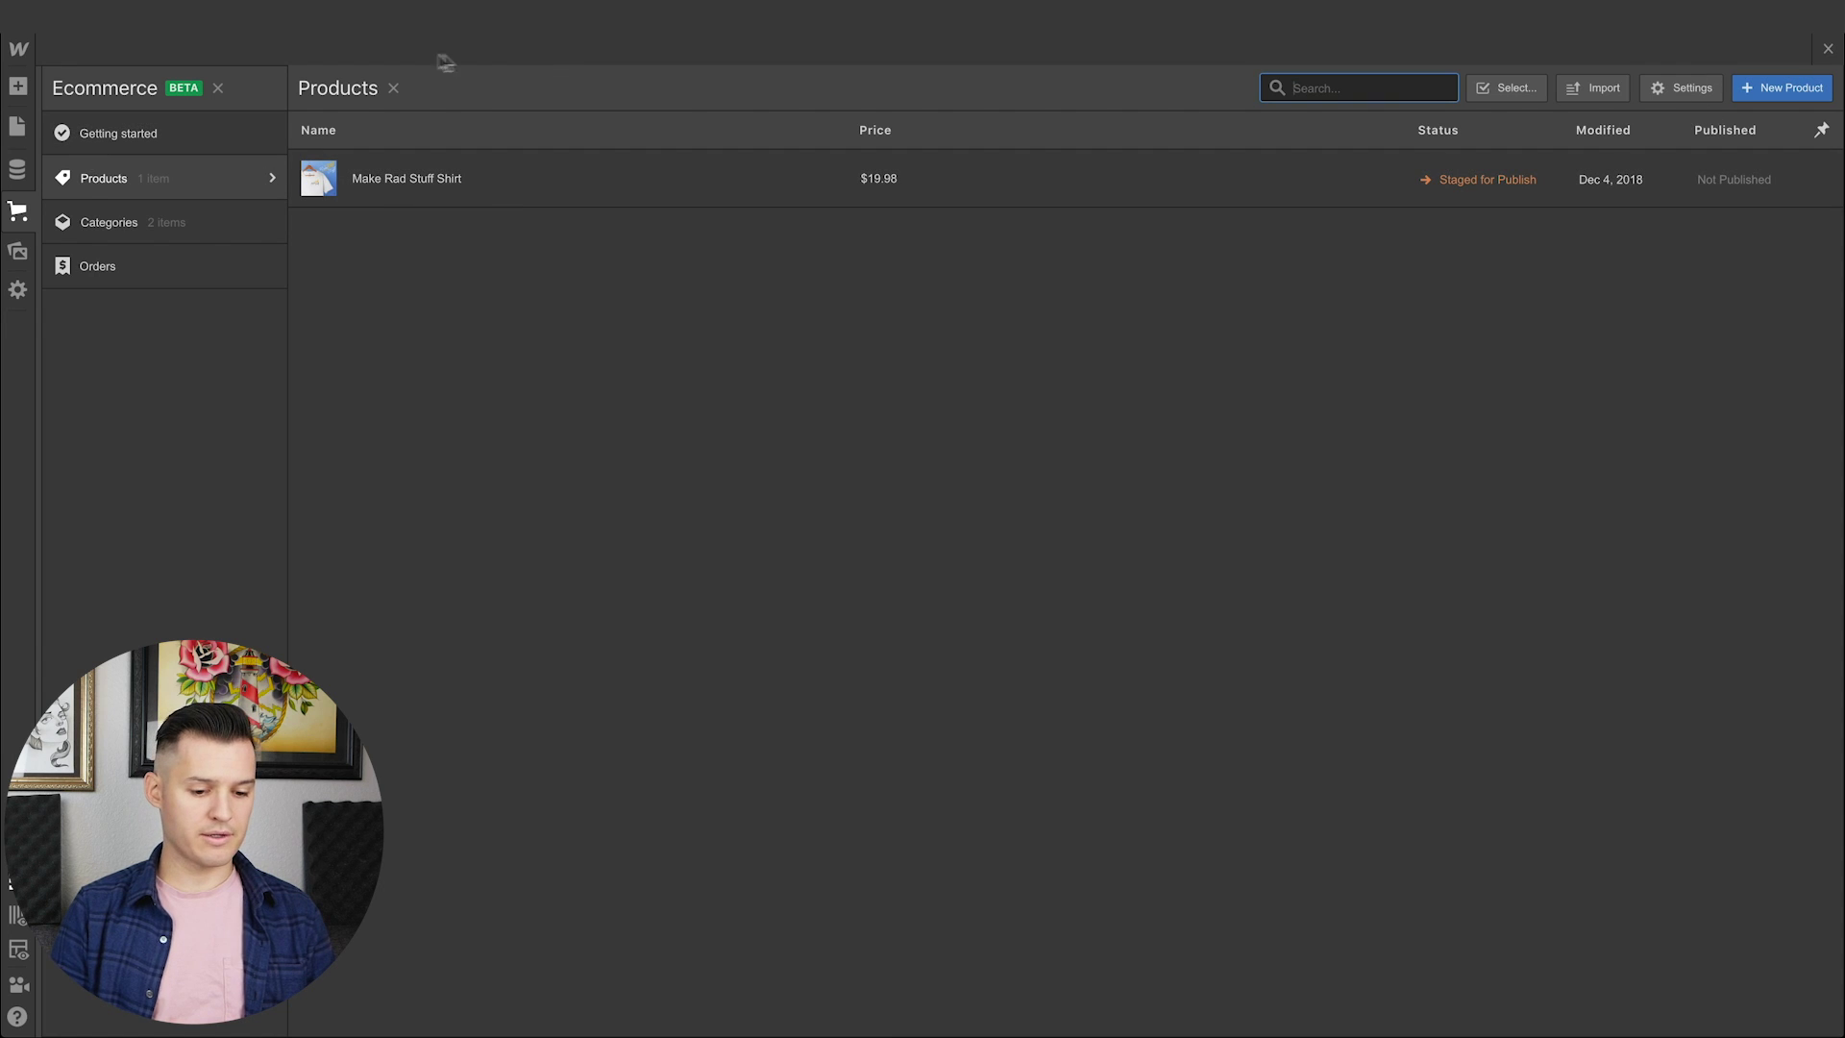
pyautogui.click(1829, 48)
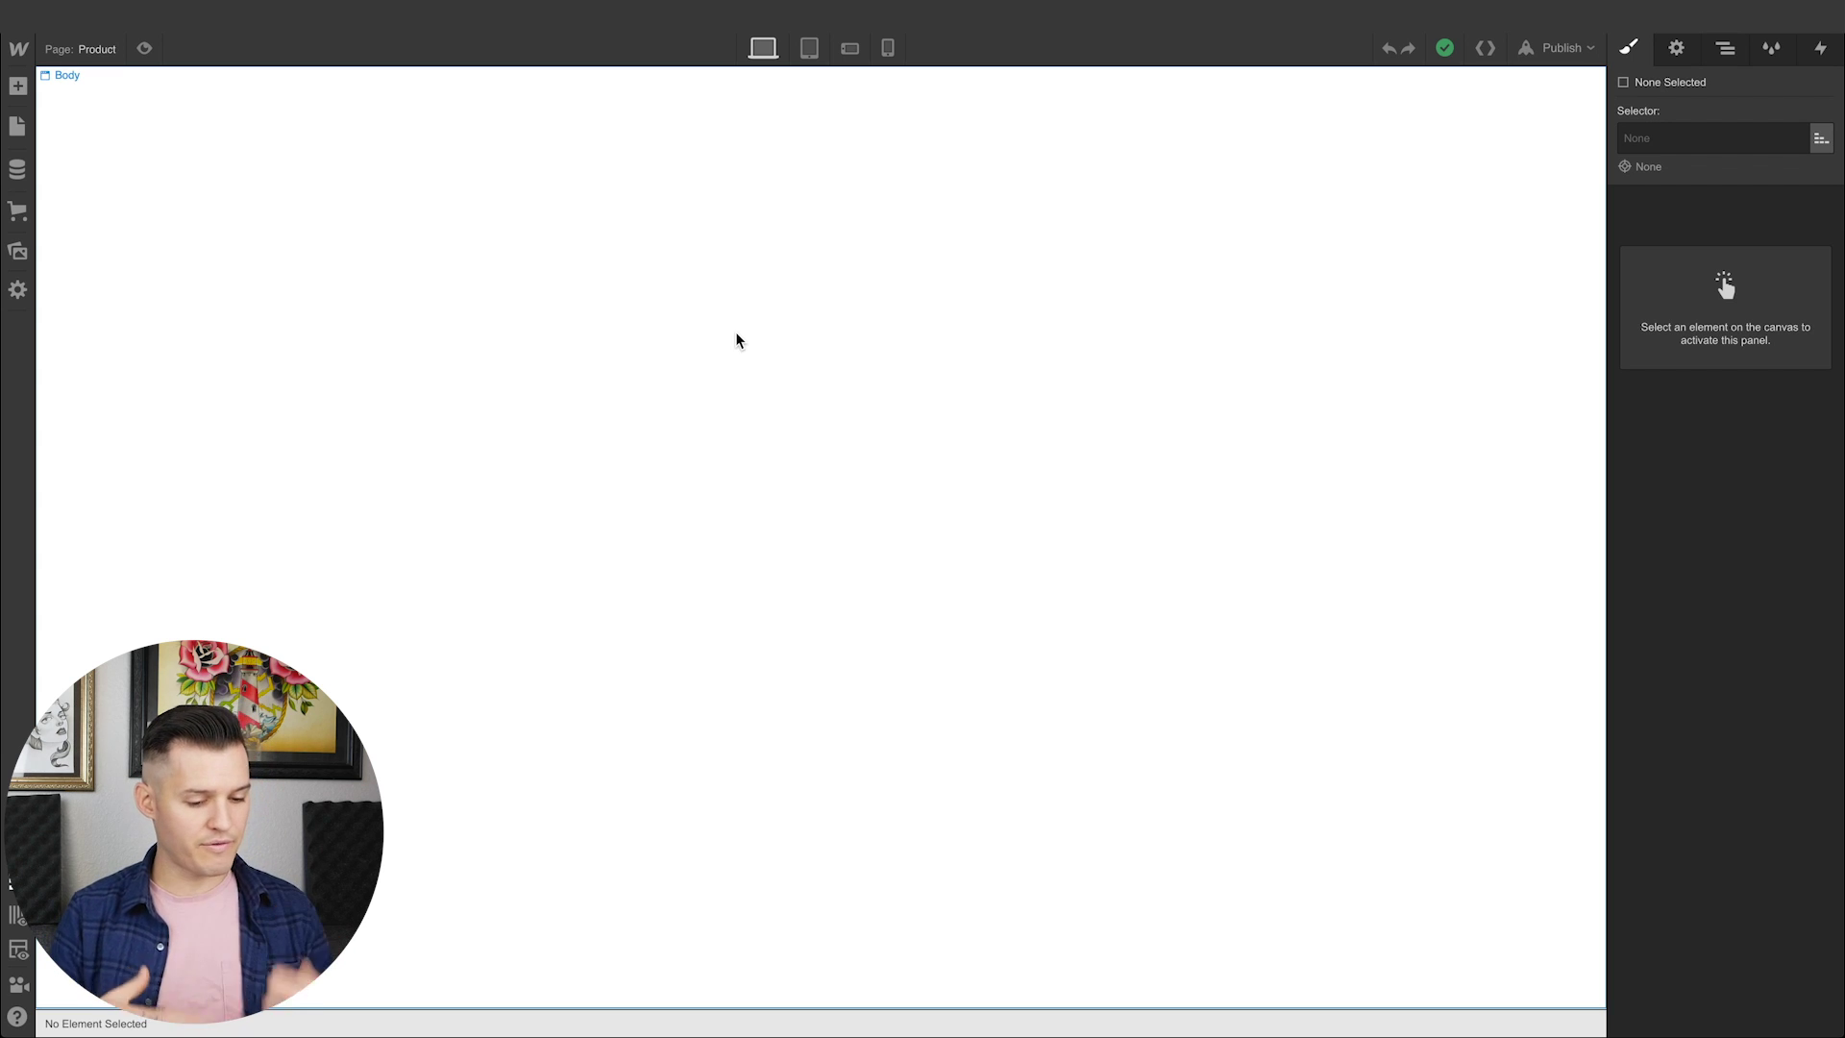
pyautogui.click(19, 170)
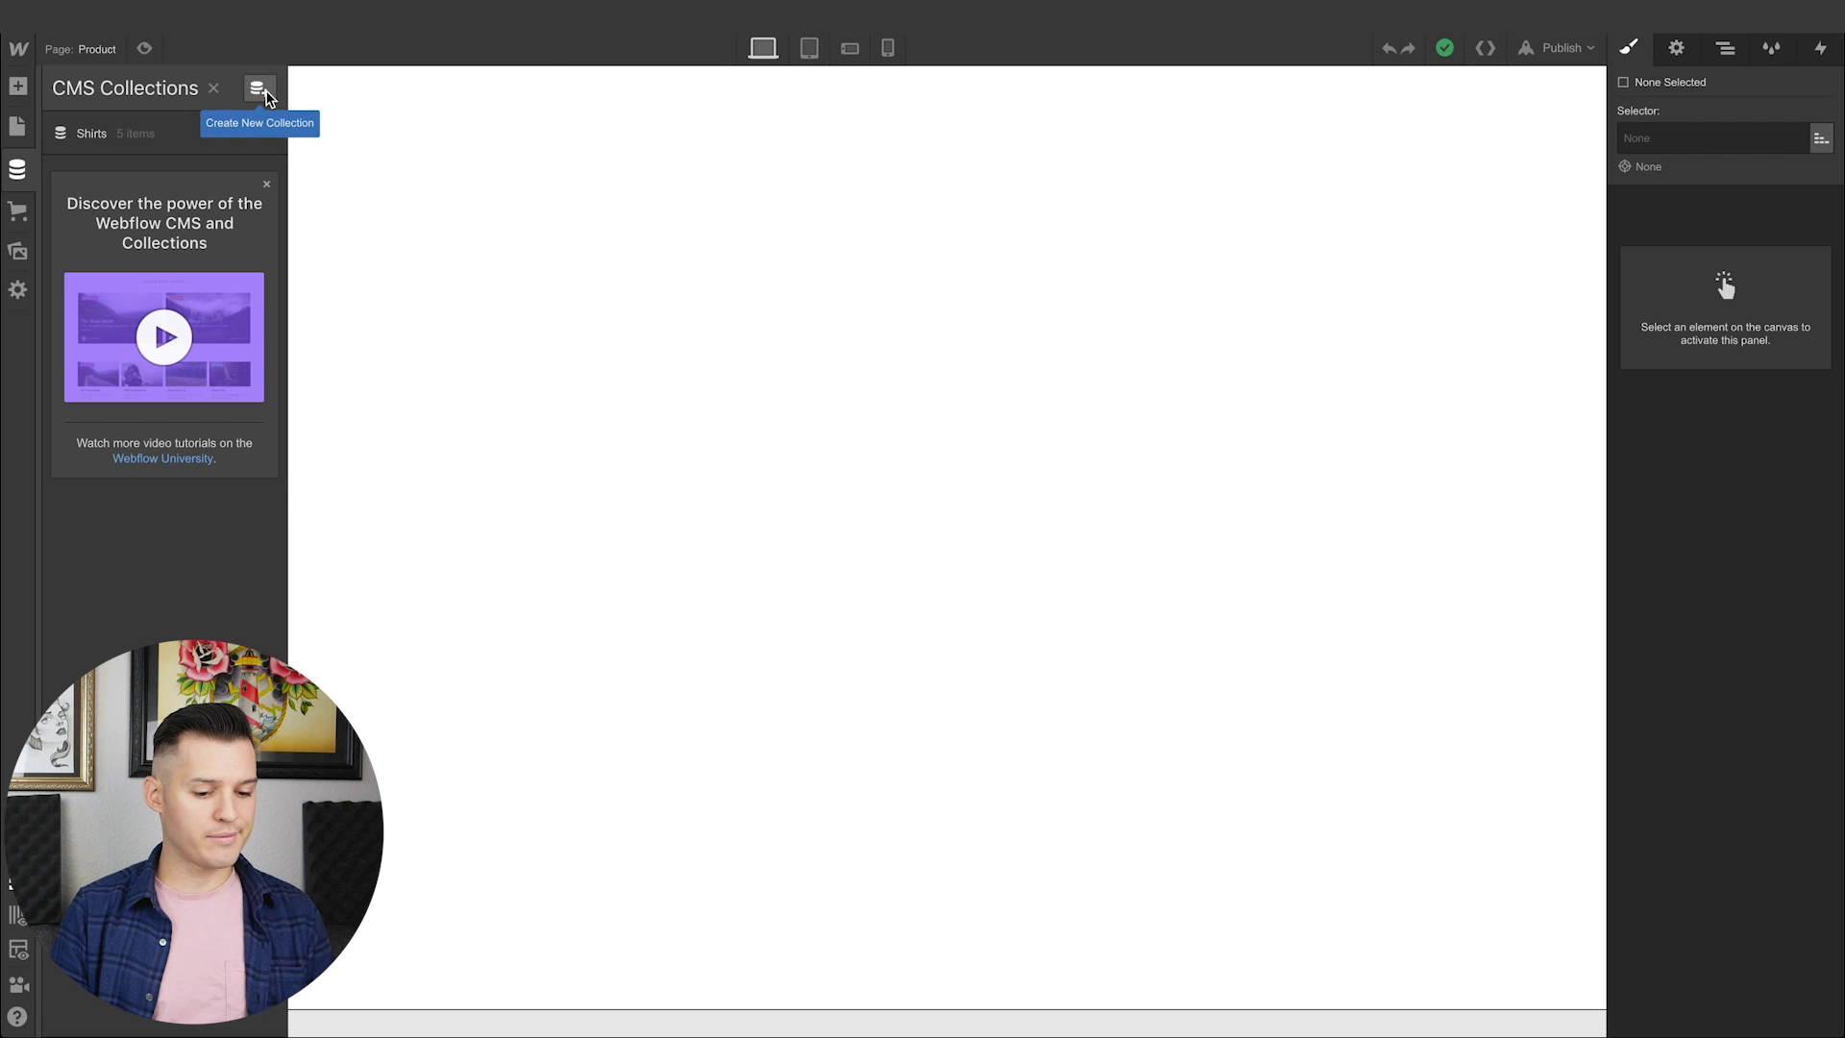
# Go to the blank Rad Stuff Shirt page and add a Section to its body
pyautogui.click(18, 128)
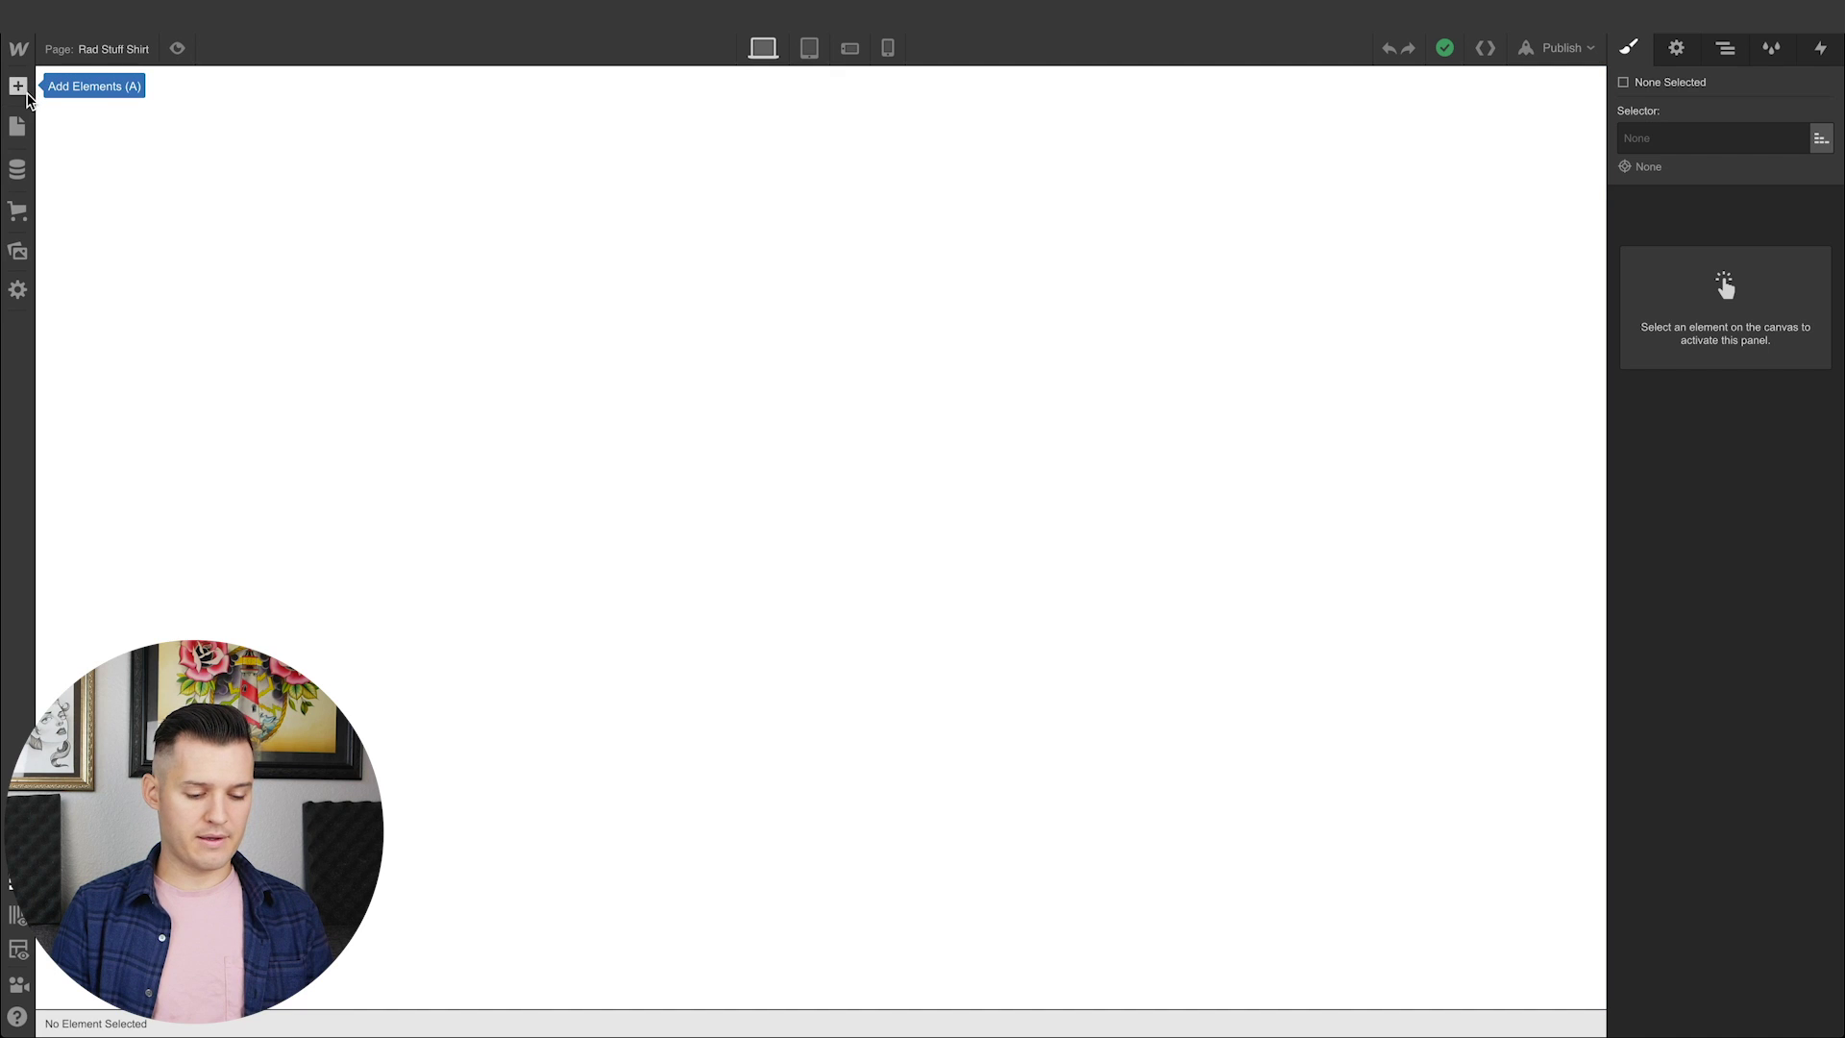
pyautogui.click(18, 88)
pyautogui.moveTo(82, 219); pyautogui.dragTo(812, 386)
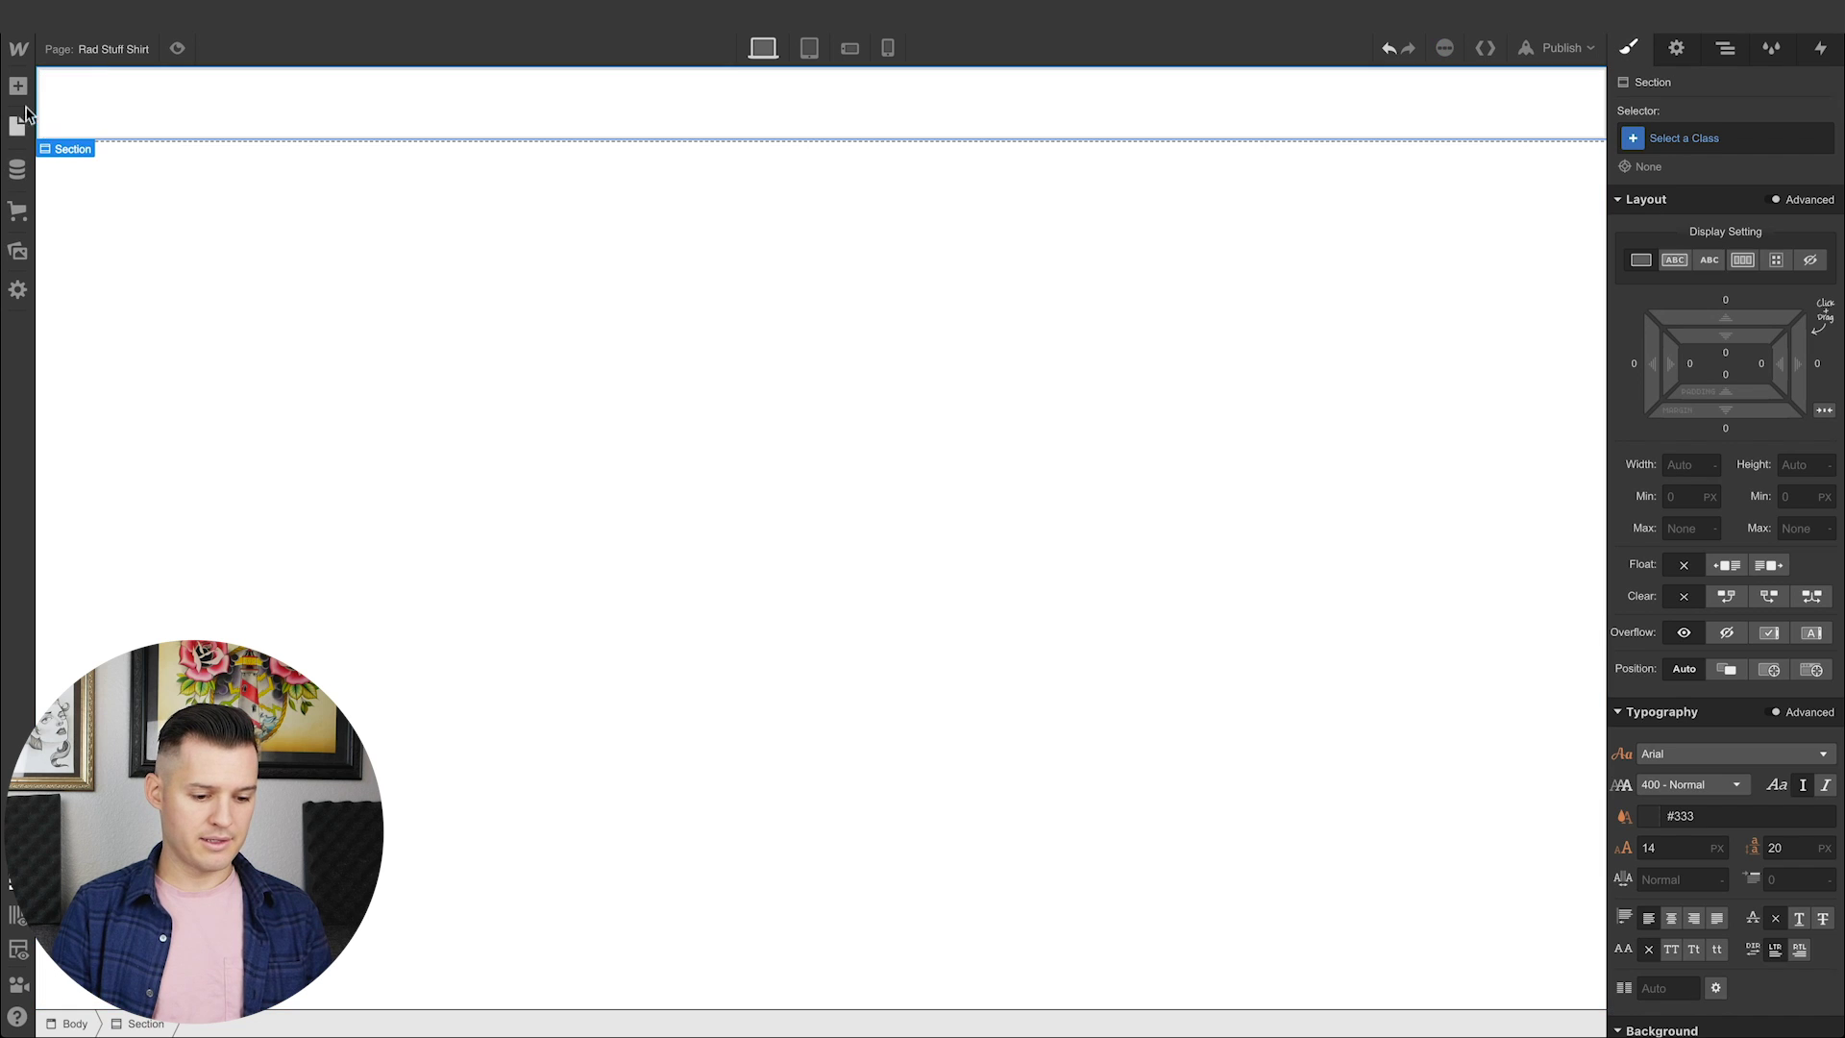
# Place the black shirt image 2.jpg in the section, limit its maximum width to 400 px and center it with auto side margins
pyautogui.click(17, 251)
pyautogui.moveTo(91, 202); pyautogui.dragTo(723, 103)
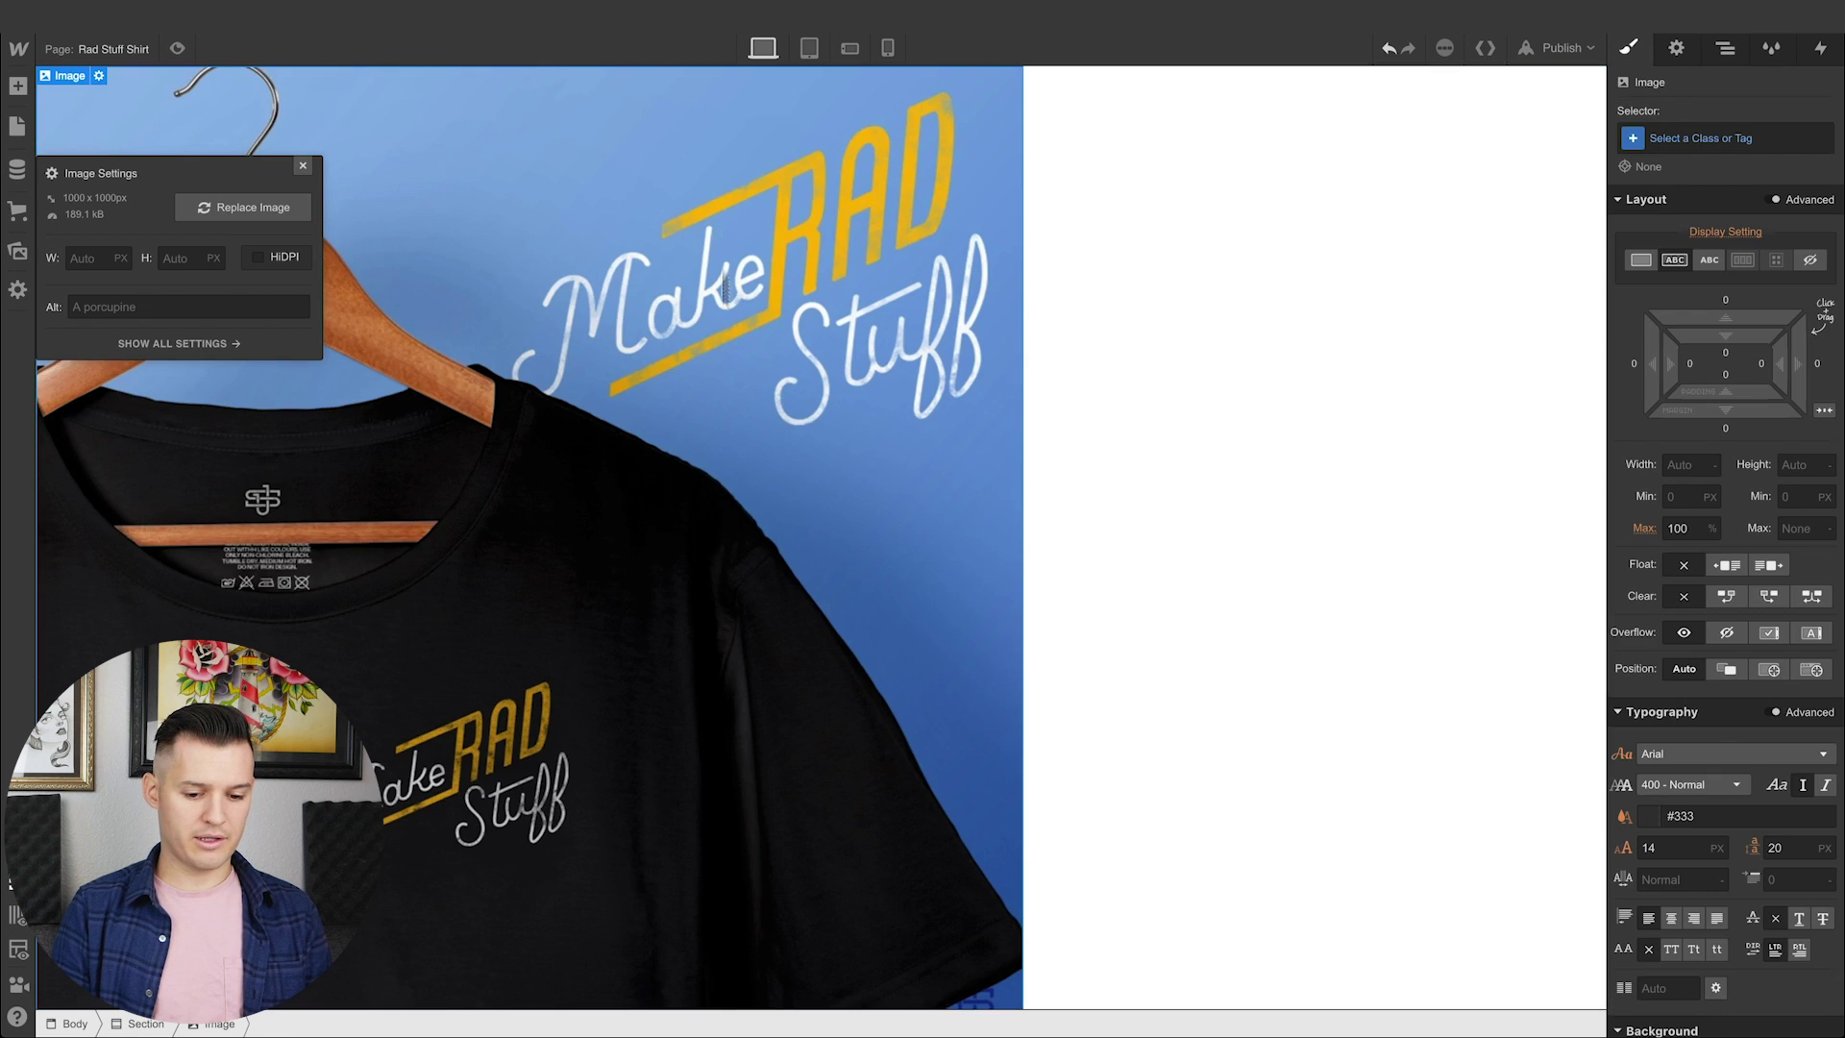
pyautogui.click(1682, 528)
pyautogui.press('Down')
pyautogui.press('Down')
pyautogui.press('Down')
pyautogui.write('400')
pyautogui.press('Return')
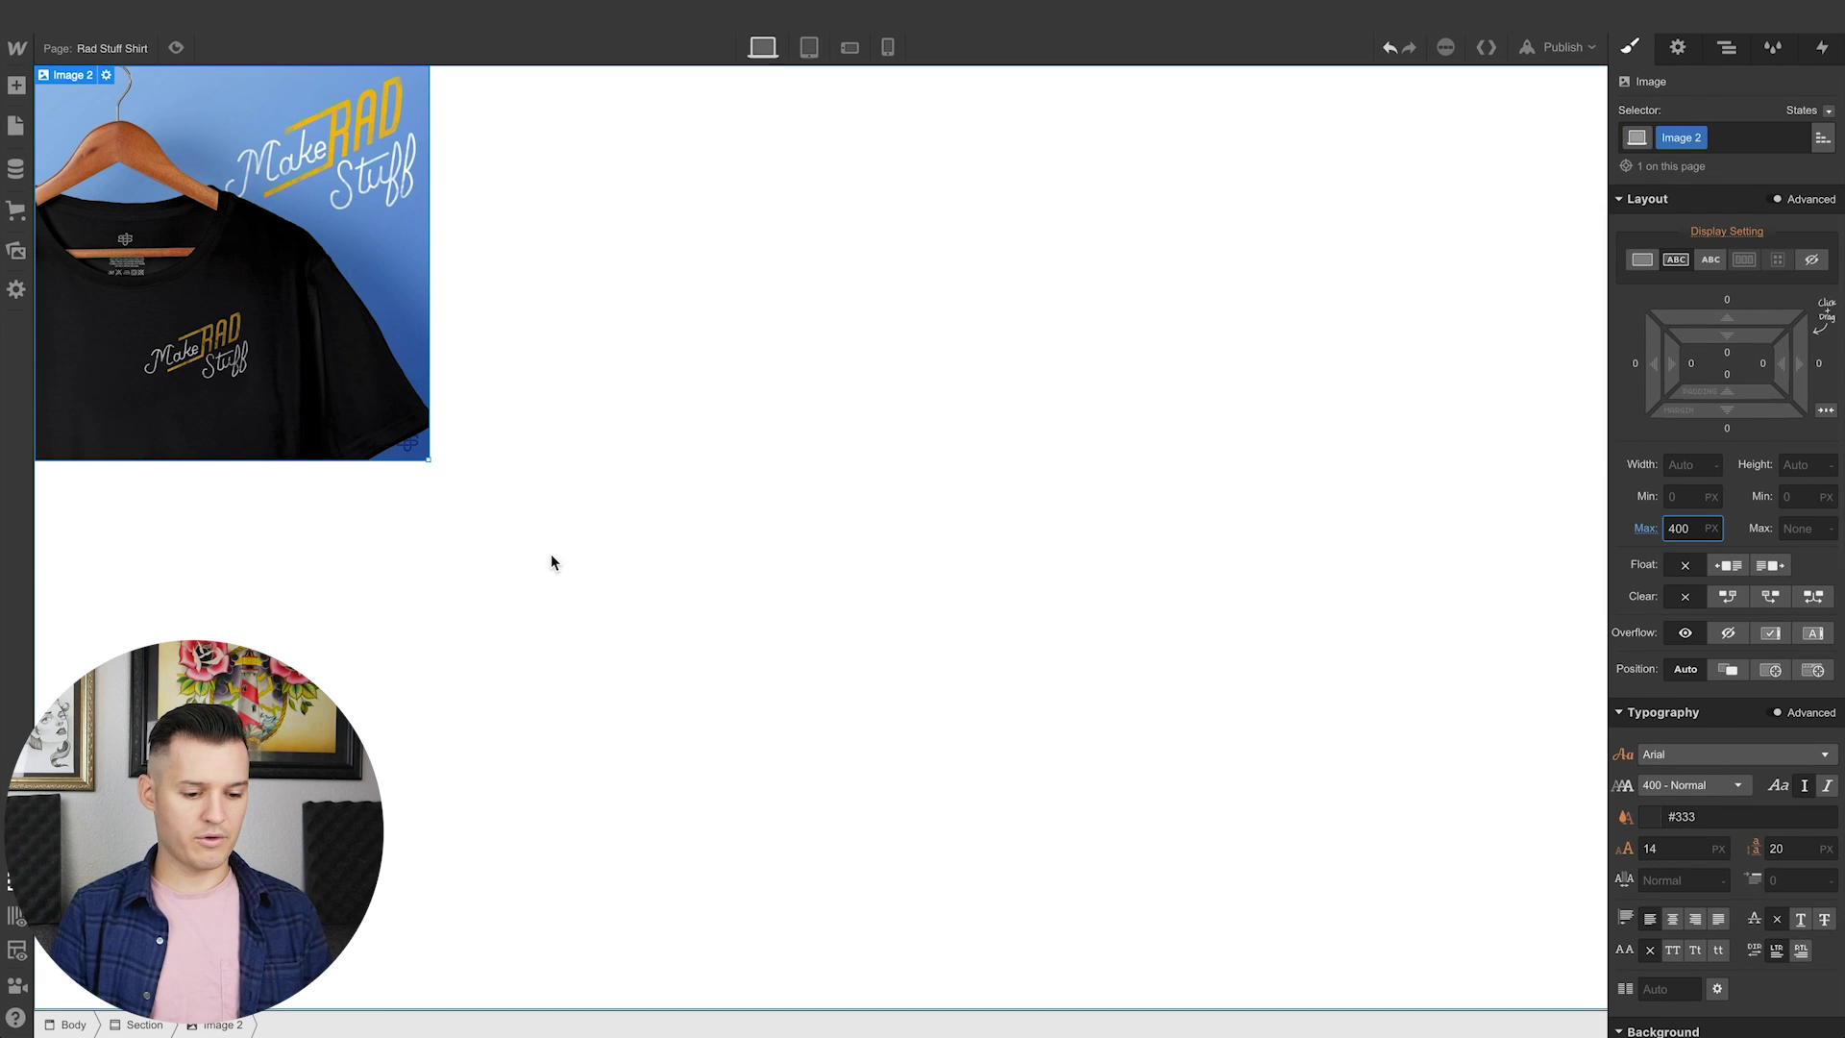
pyautogui.click(1824, 409)
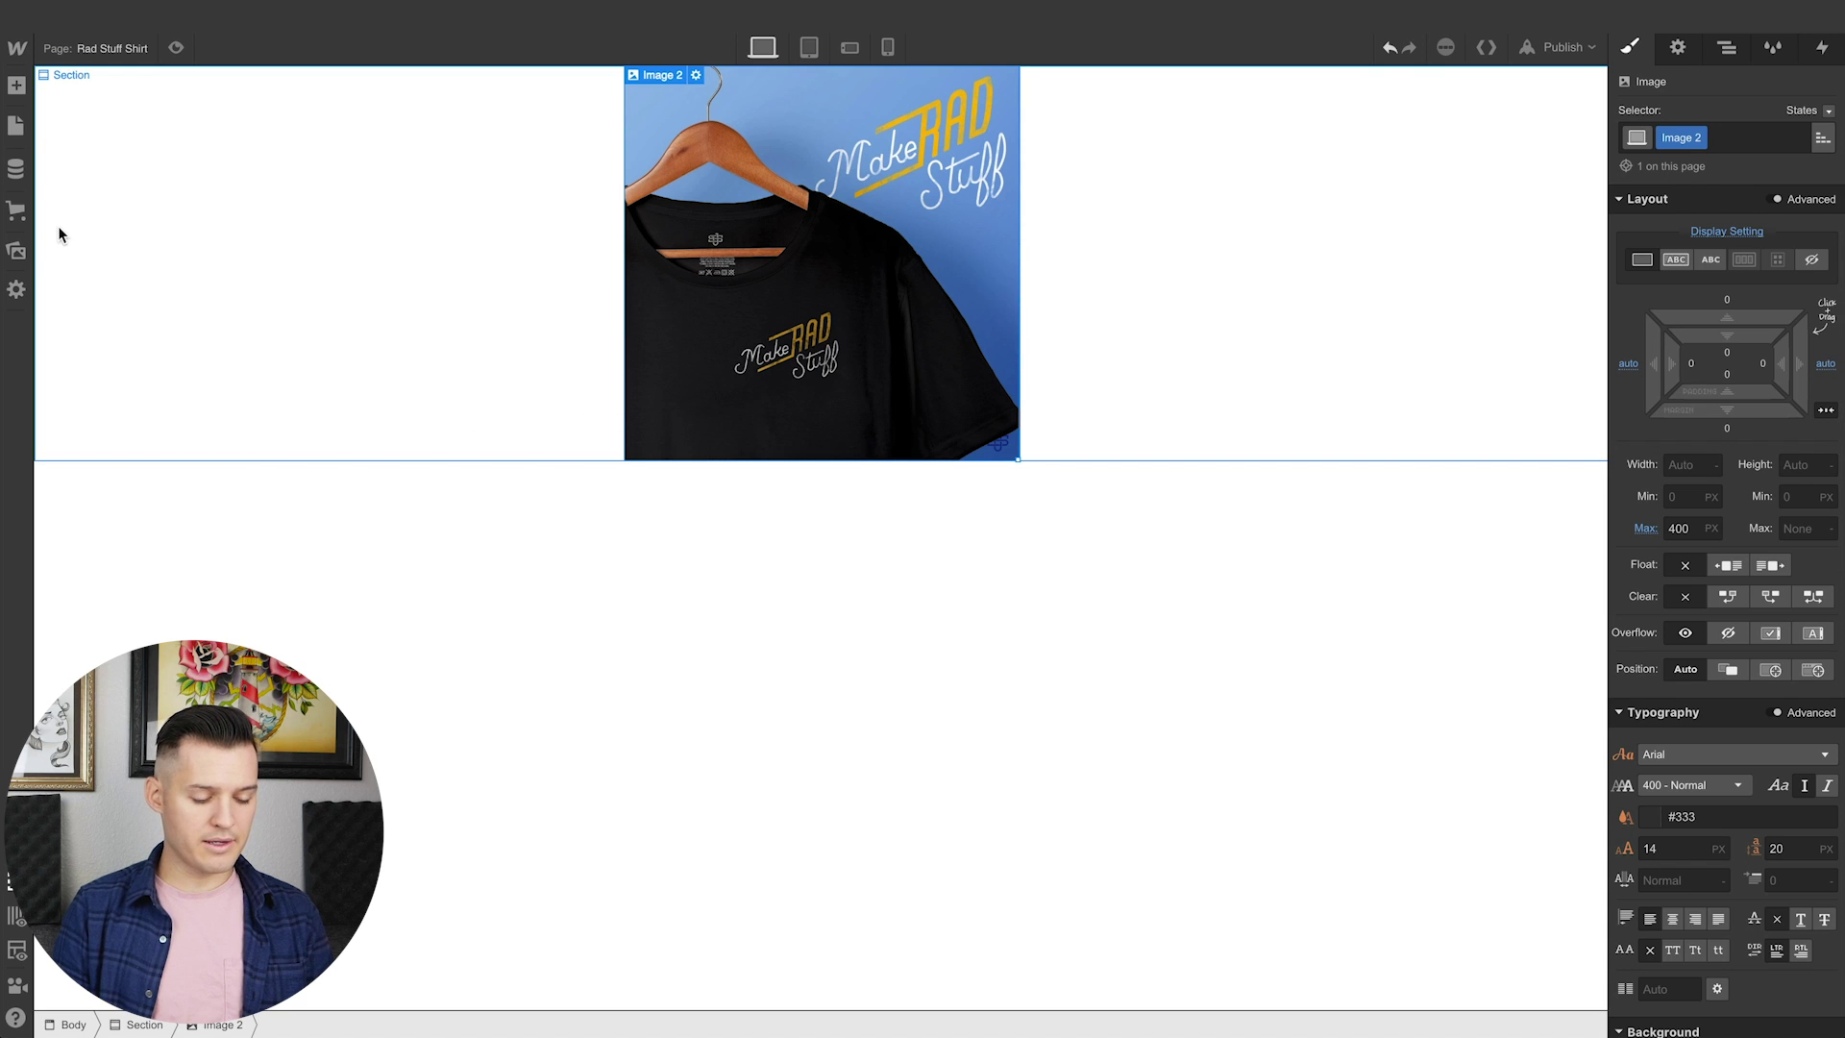
# Add a Cart element below the shirt image inside the section
pyautogui.click(16, 85)
pyautogui.scroll(-10, 107, 626)
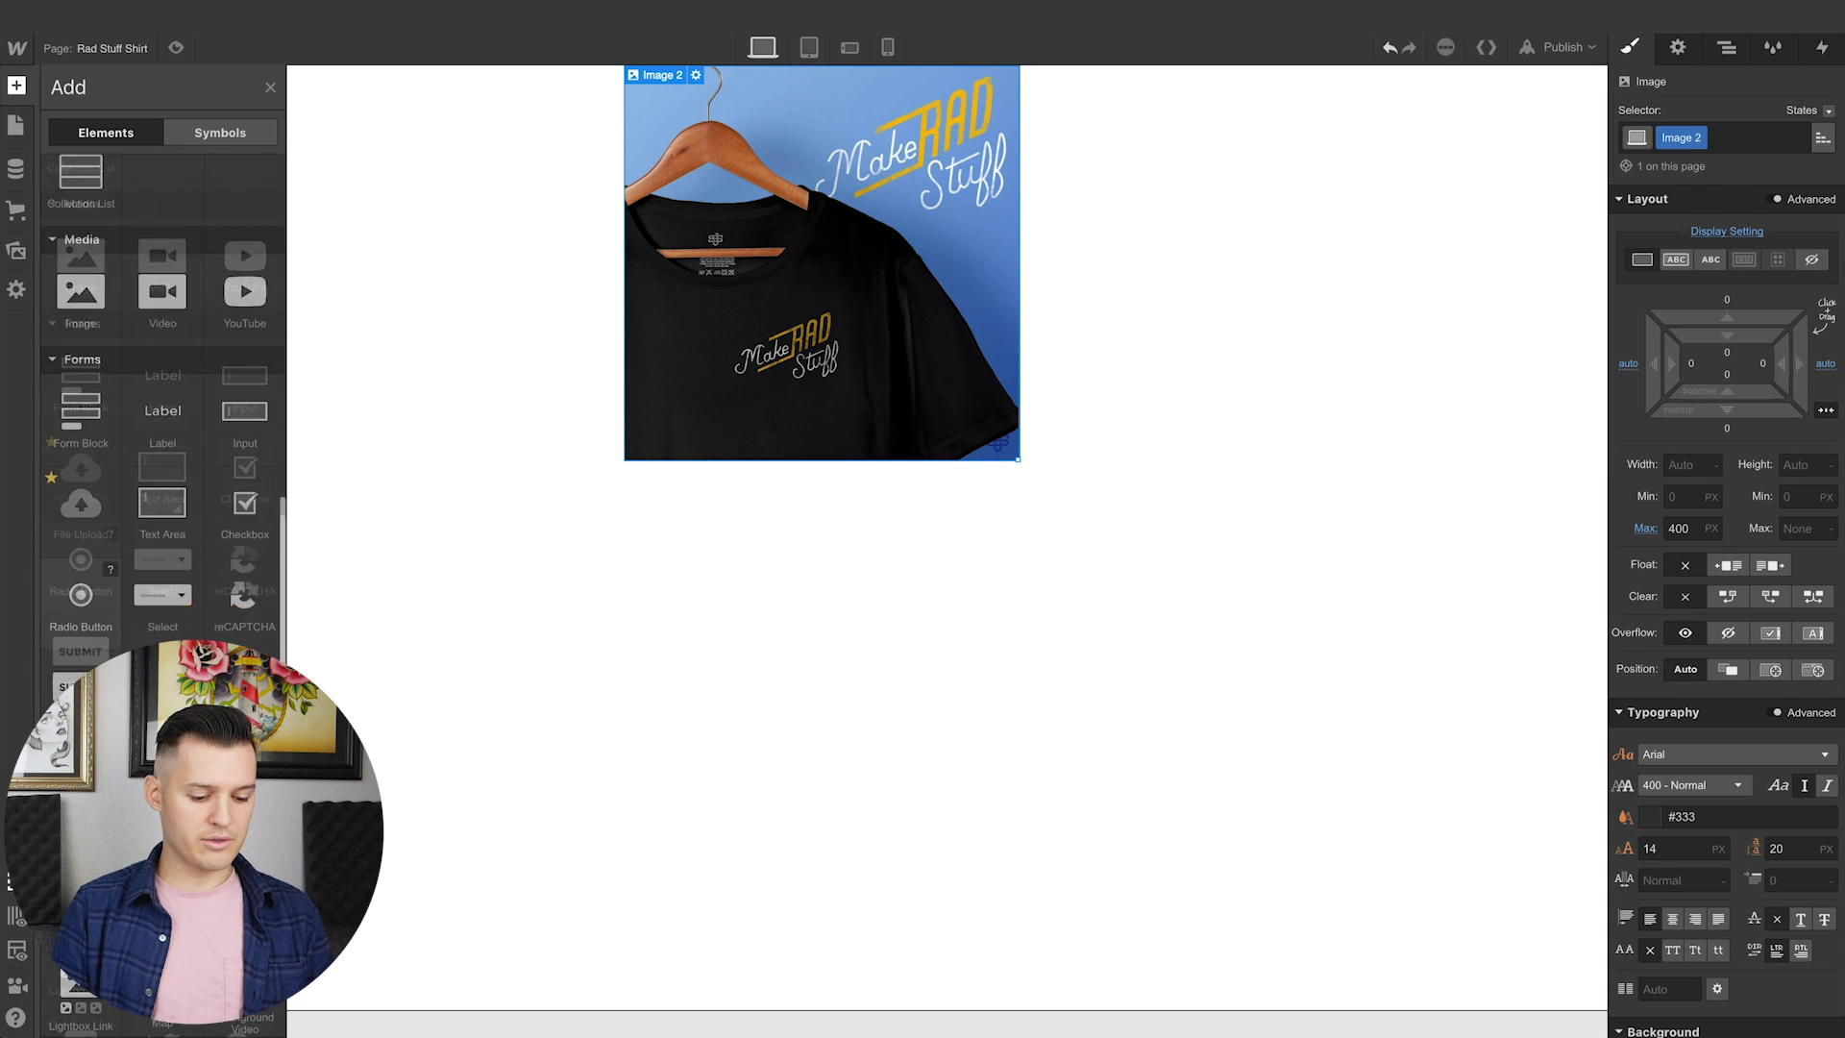
pyautogui.moveTo(107, 634); pyautogui.dragTo(793, 447)
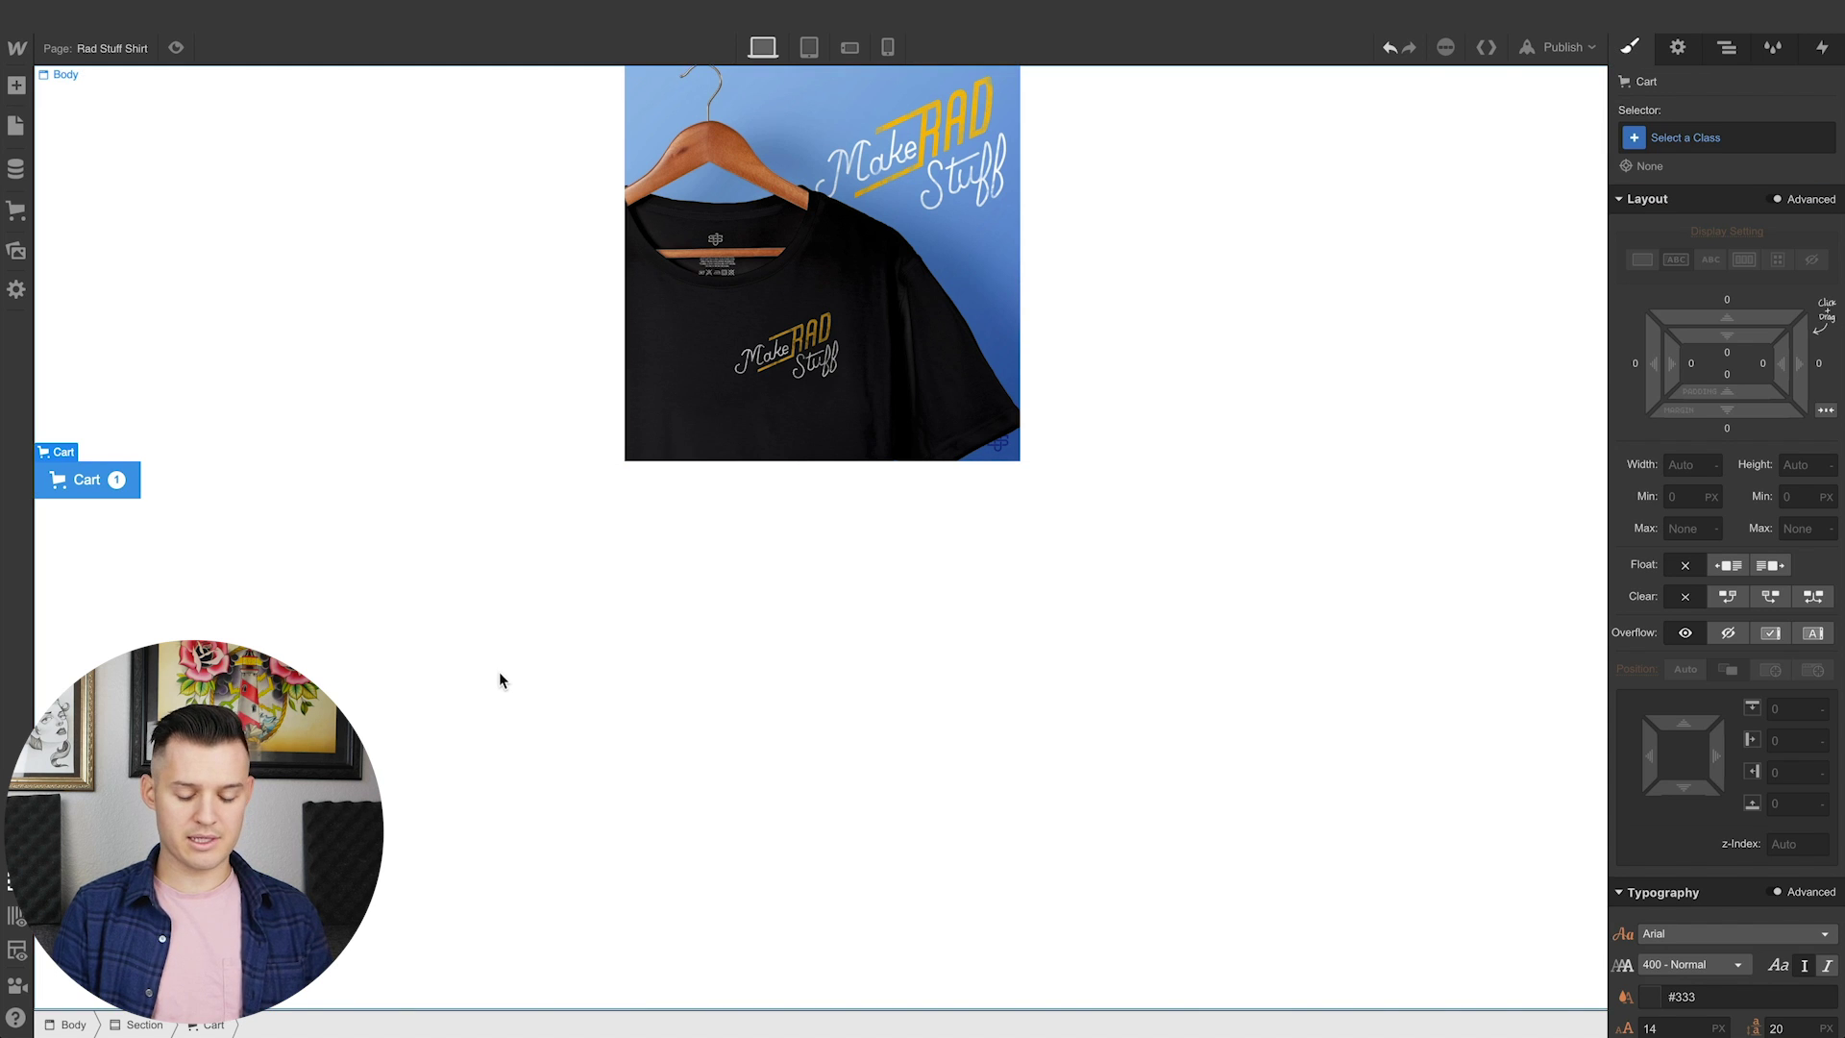
# Add a Link Block above the shirt image and place the logo image large.png inside it
pyautogui.click(17, 87)
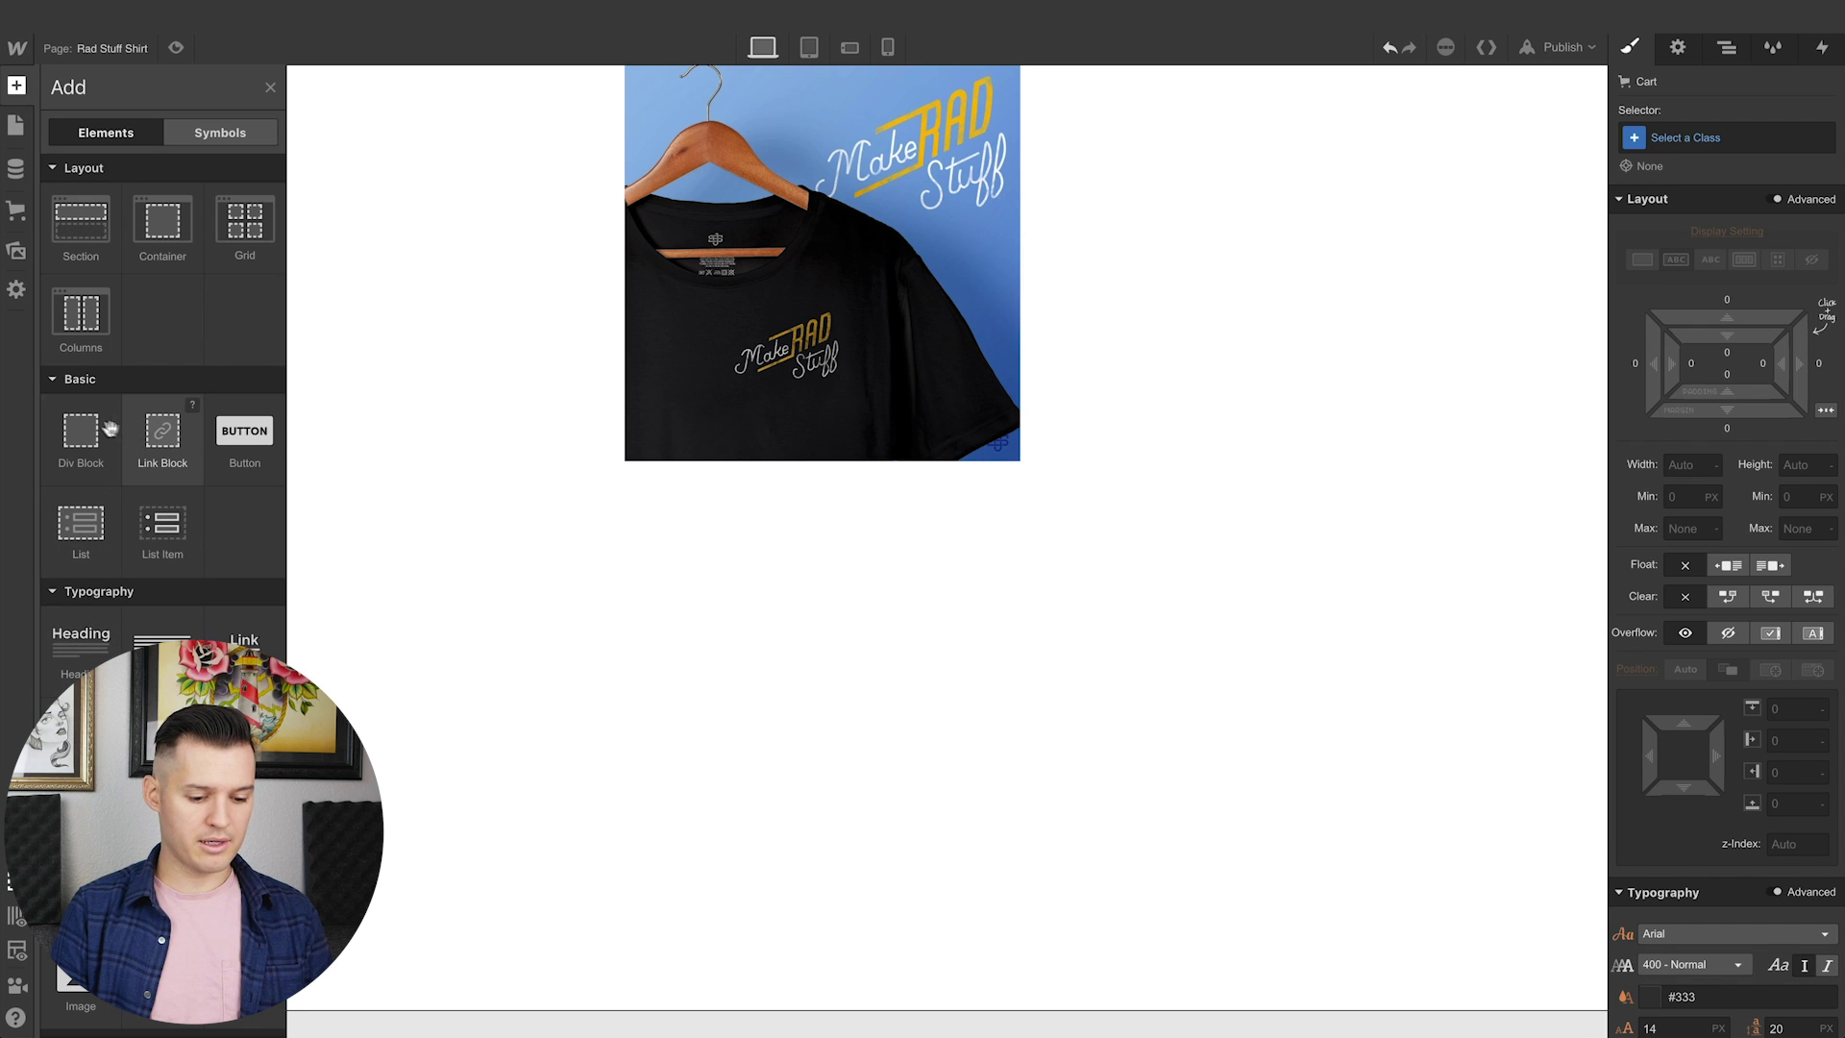
pyautogui.moveTo(163, 433); pyautogui.dragTo(445, 84)
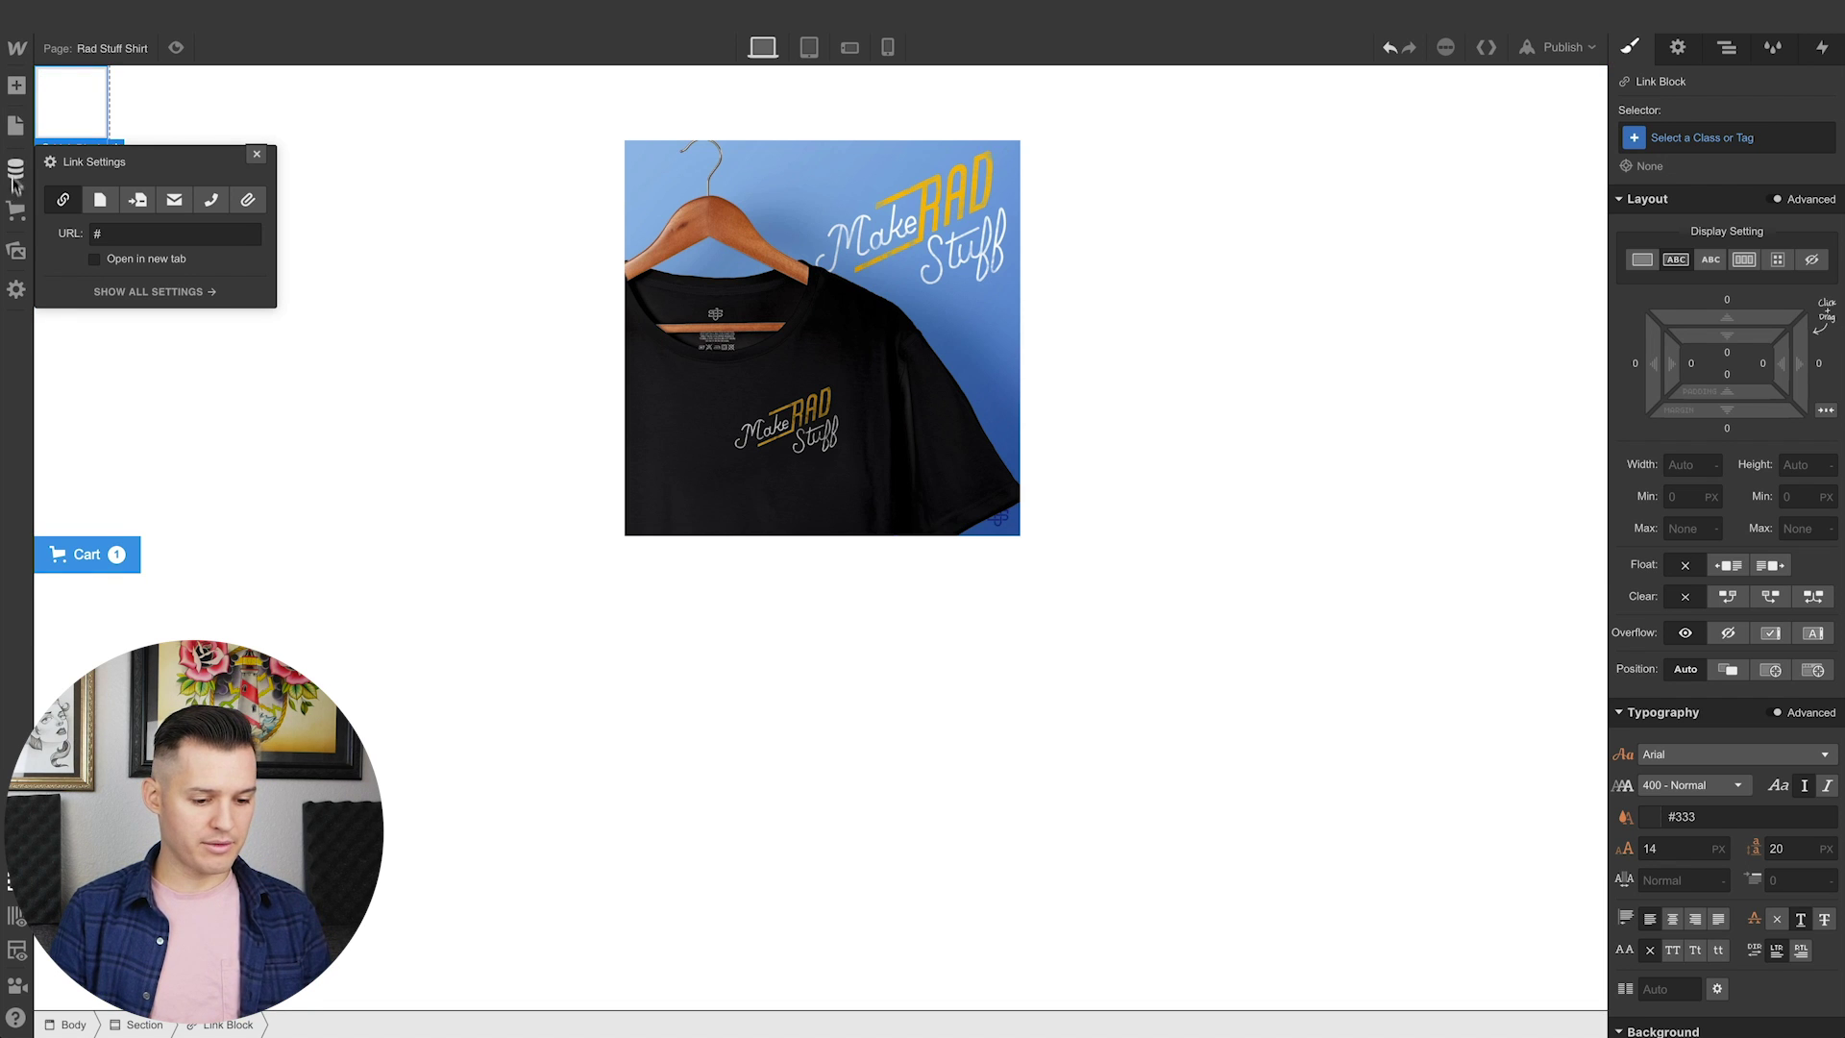
pyautogui.click(15, 251)
pyautogui.moveTo(231, 187); pyautogui.dragTo(67, 113)
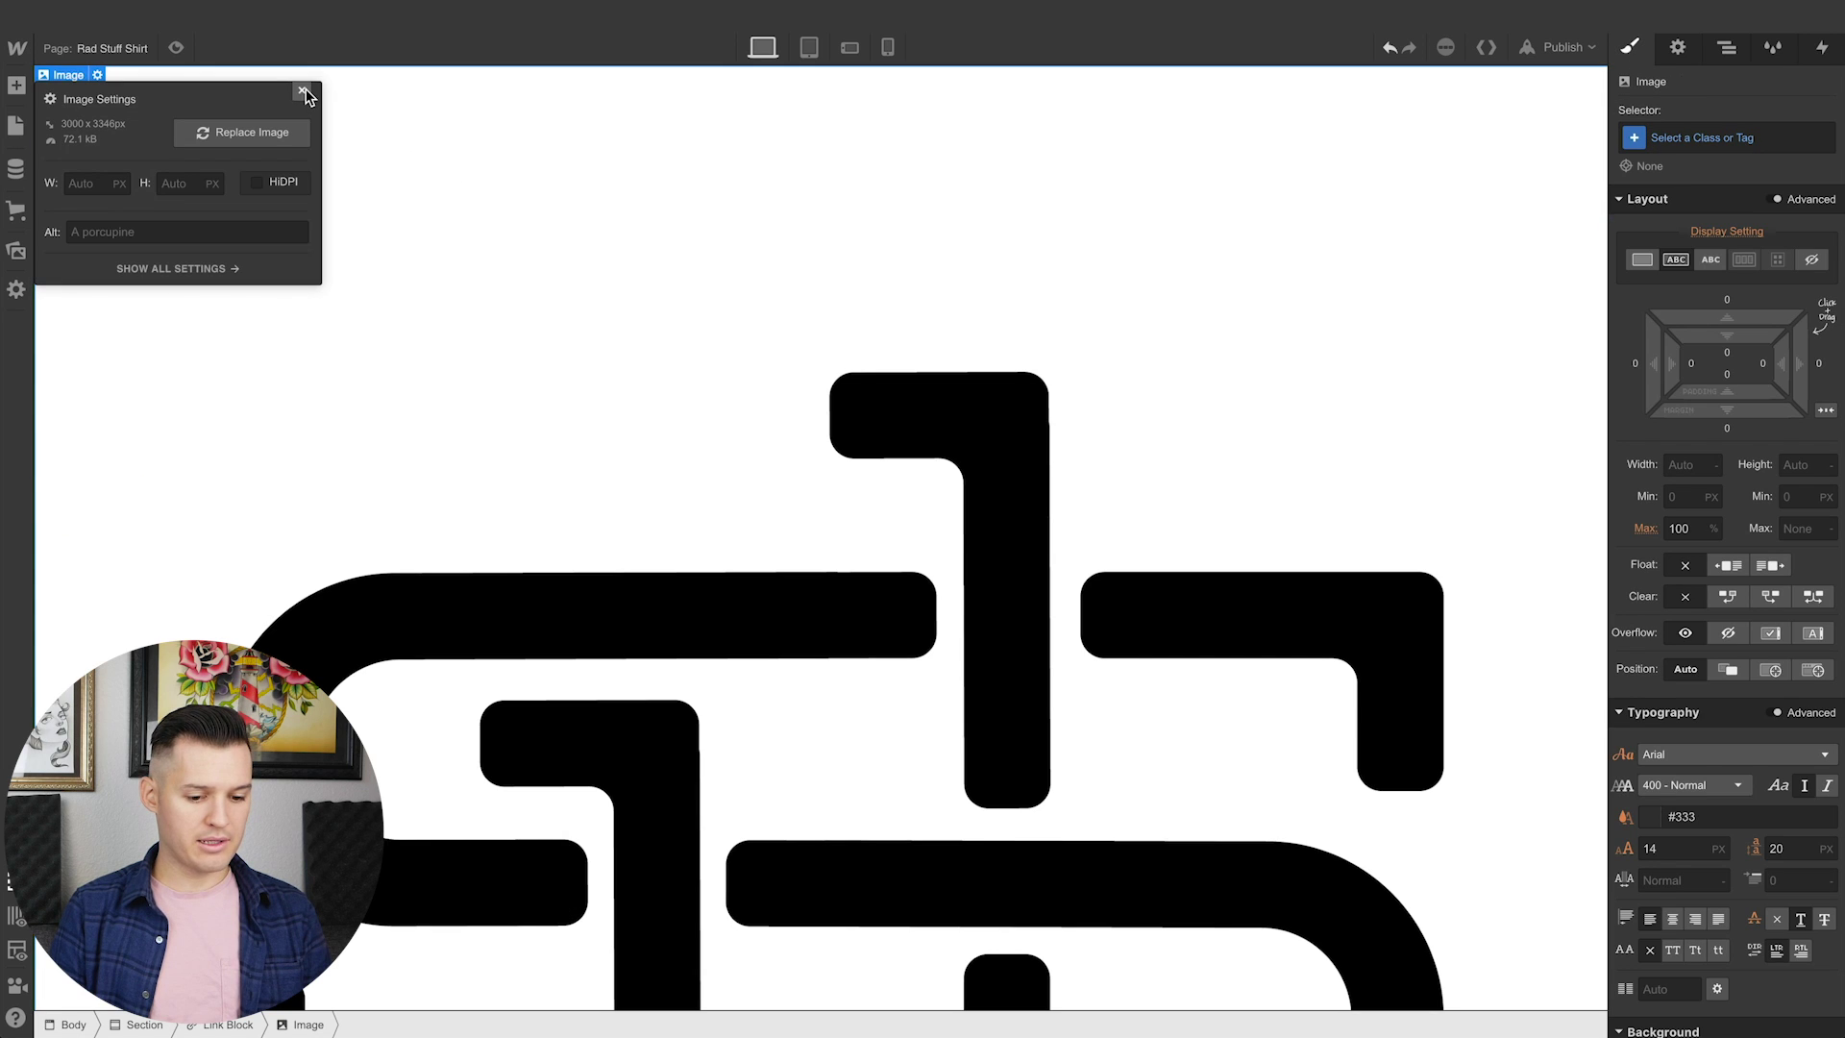
# Limit the logo image's maximum width to 10%
pyautogui.click(304, 92)
pyautogui.click(1690, 527)
pyautogui.write('10')
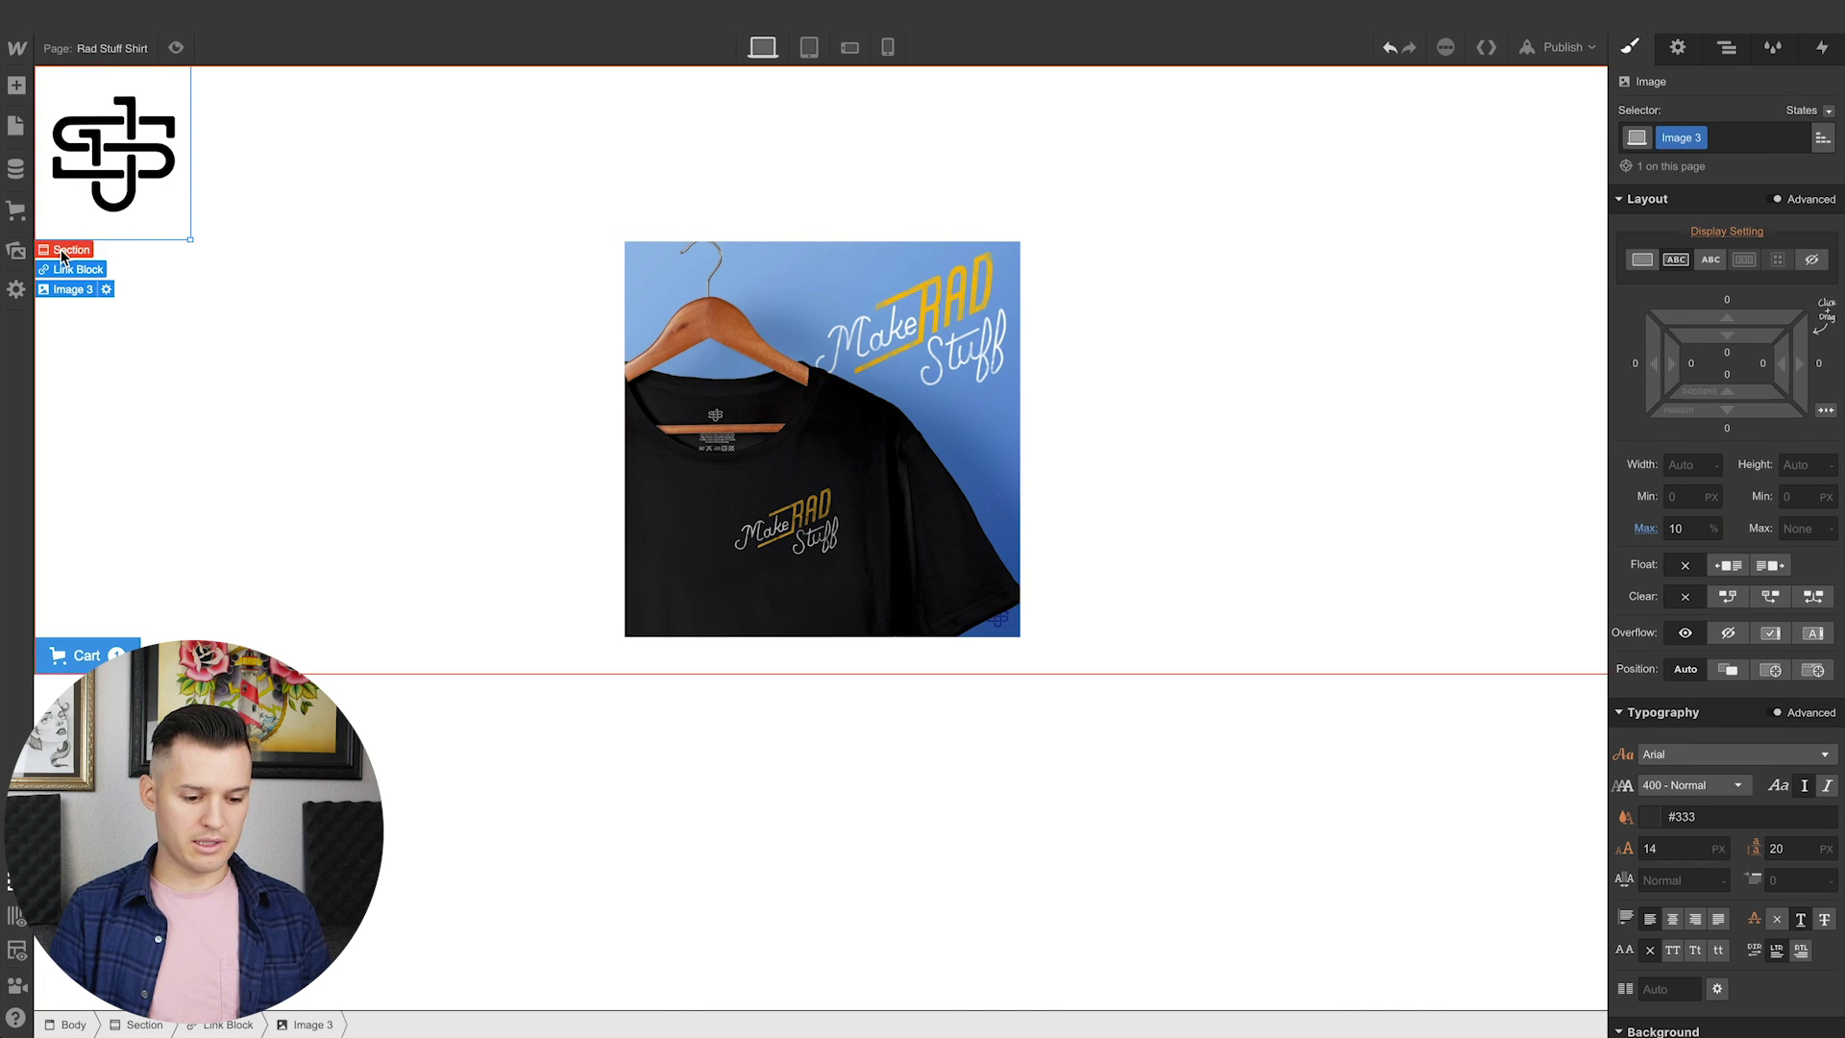
# Link the logo's Link Block to the Home page
pyautogui.click(64, 269)
pyautogui.click(117, 250)
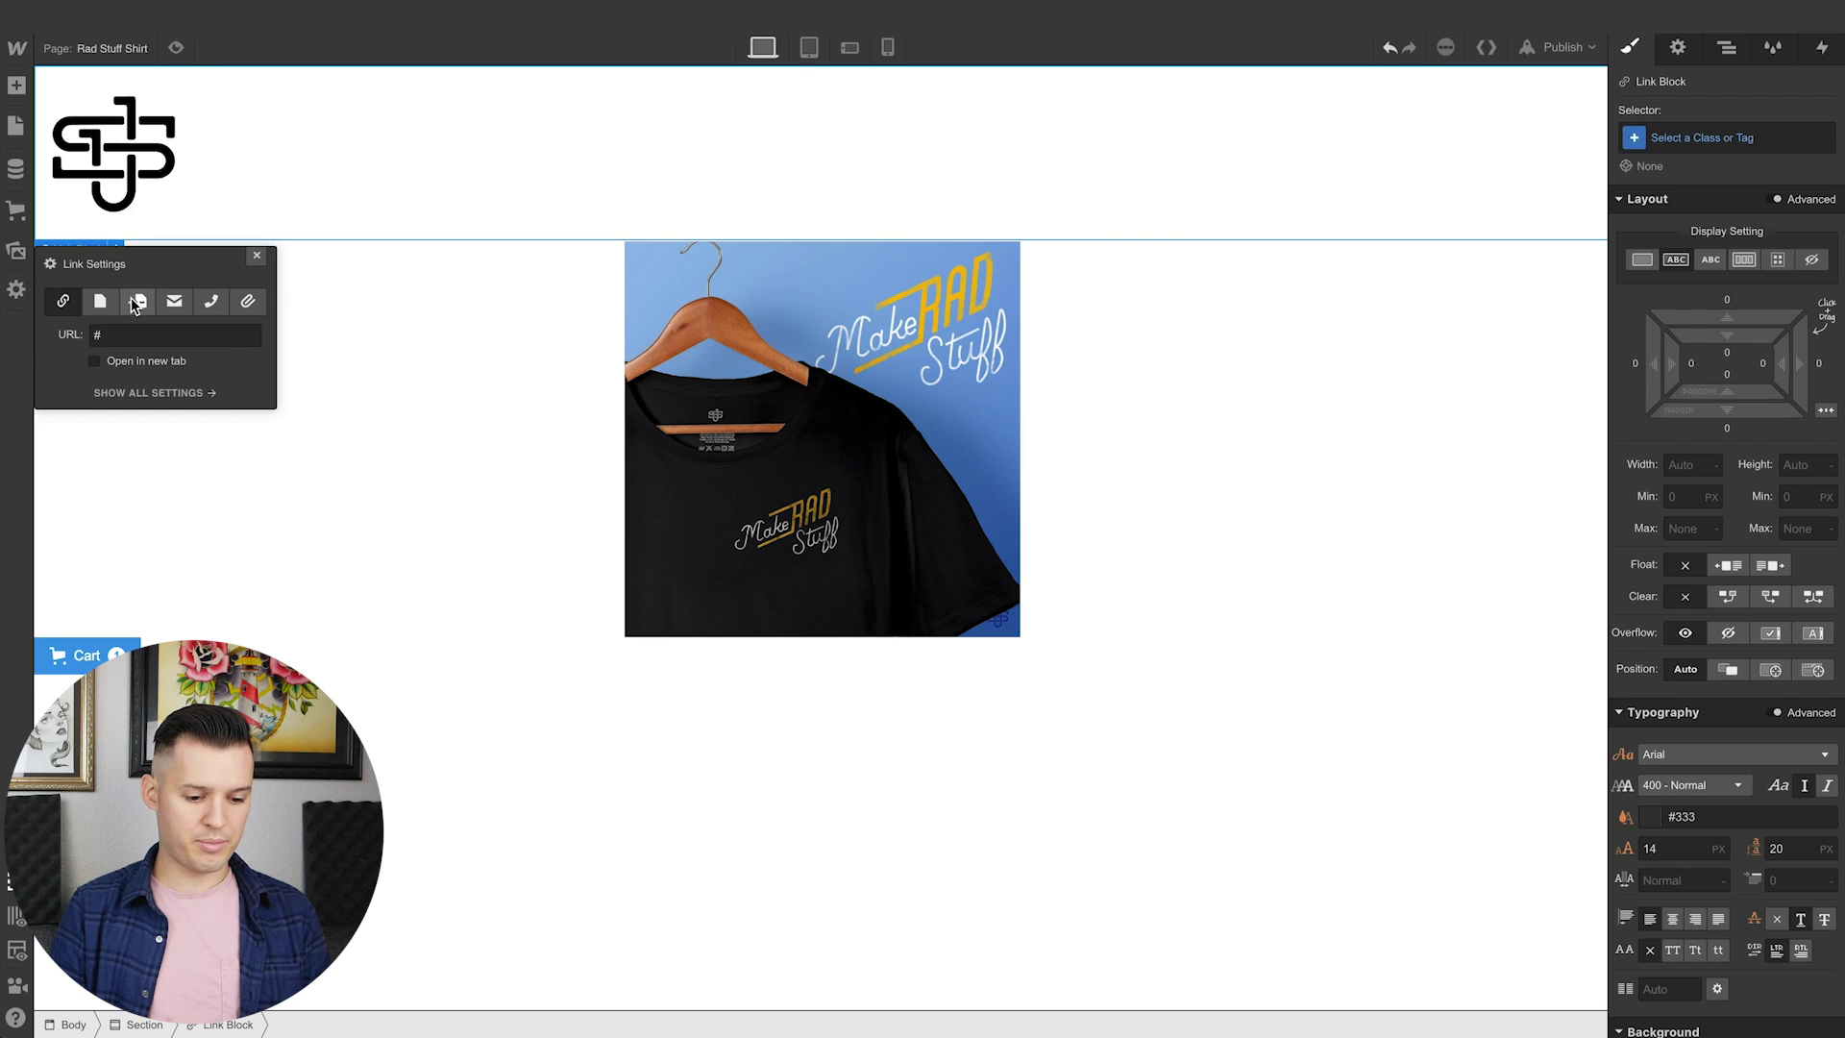
pyautogui.click(137, 302)
pyautogui.click(123, 336)
pyautogui.click(100, 301)
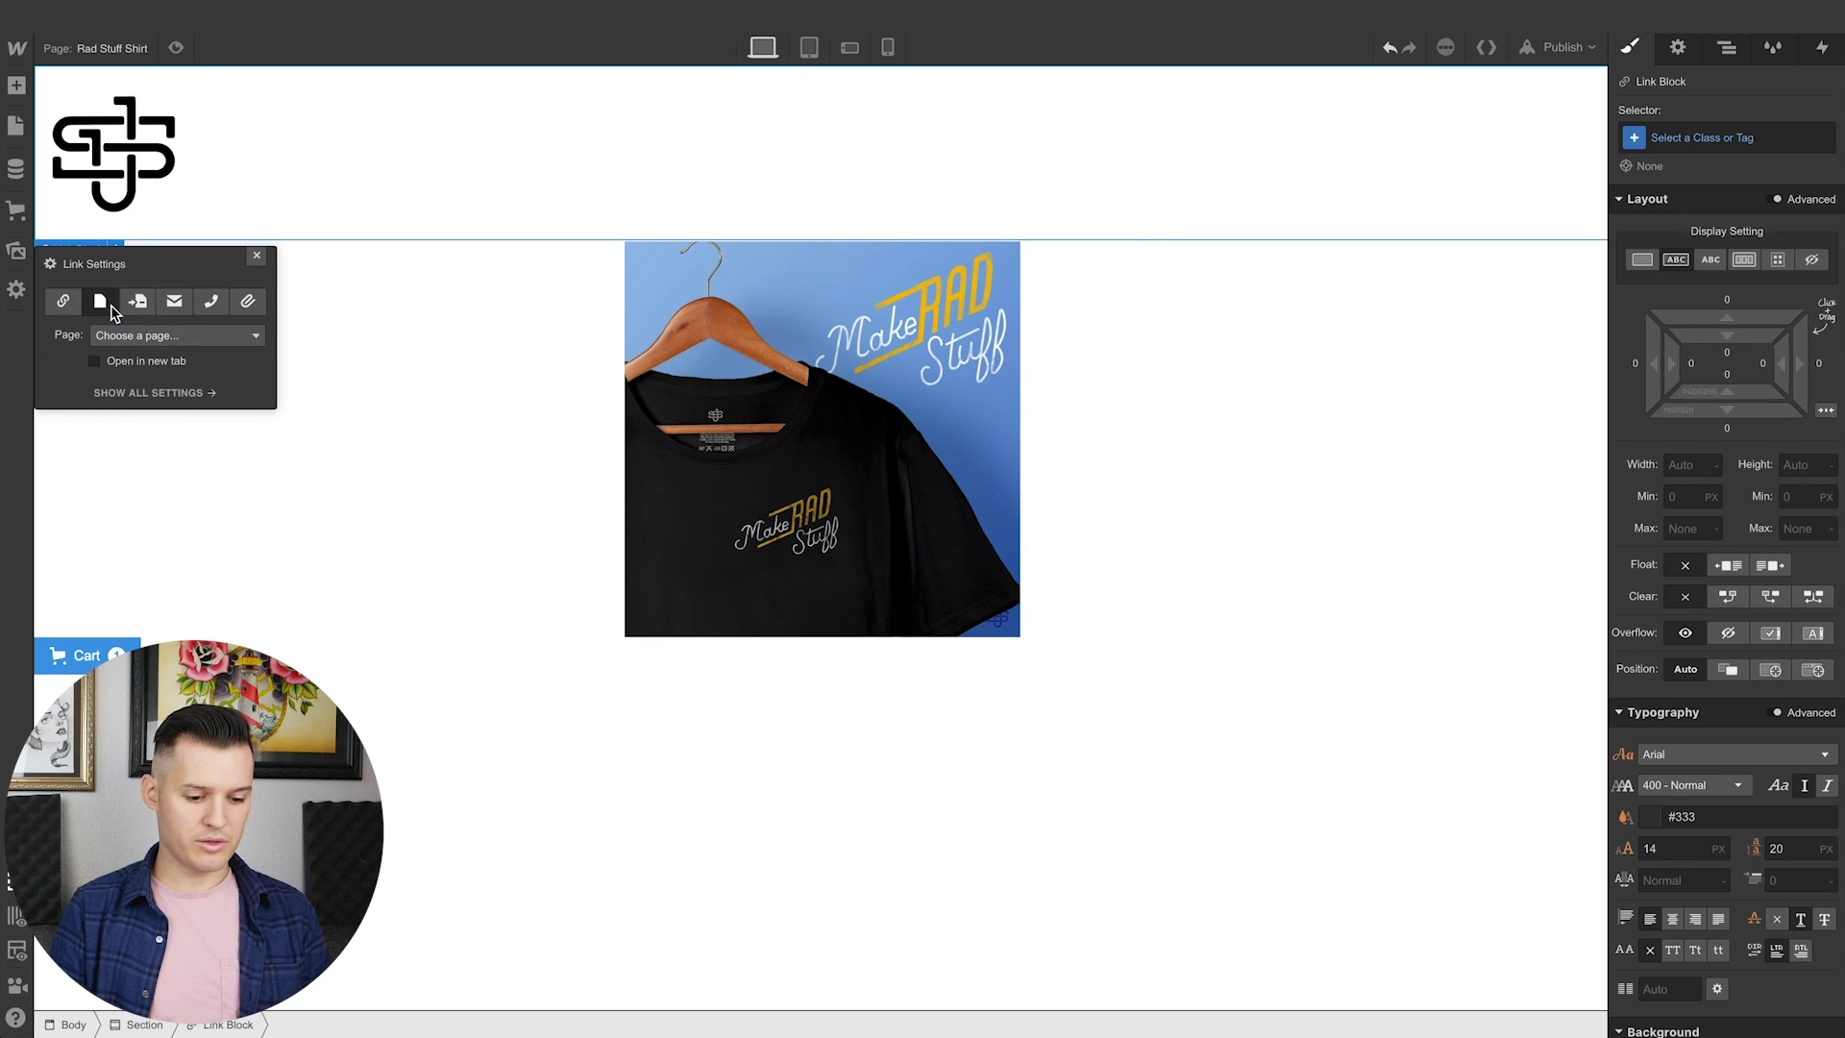
pyautogui.click(138, 333)
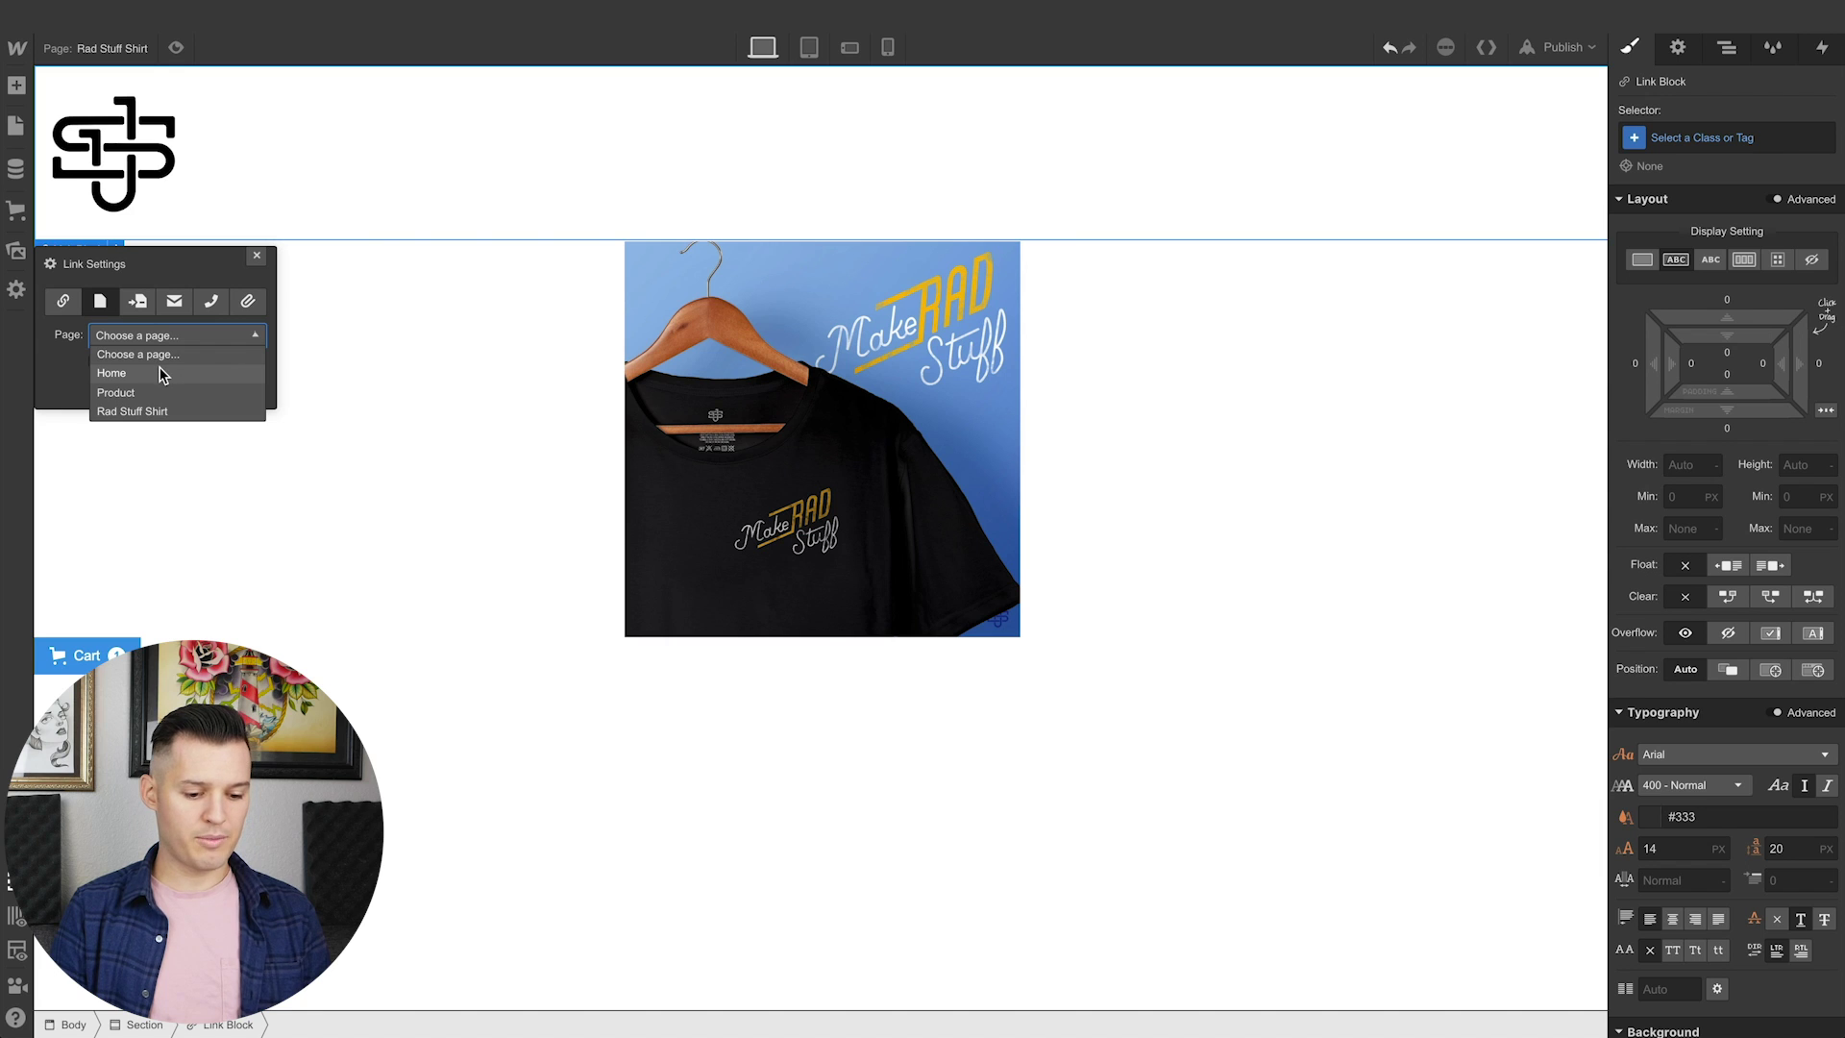
pyautogui.click(162, 373)
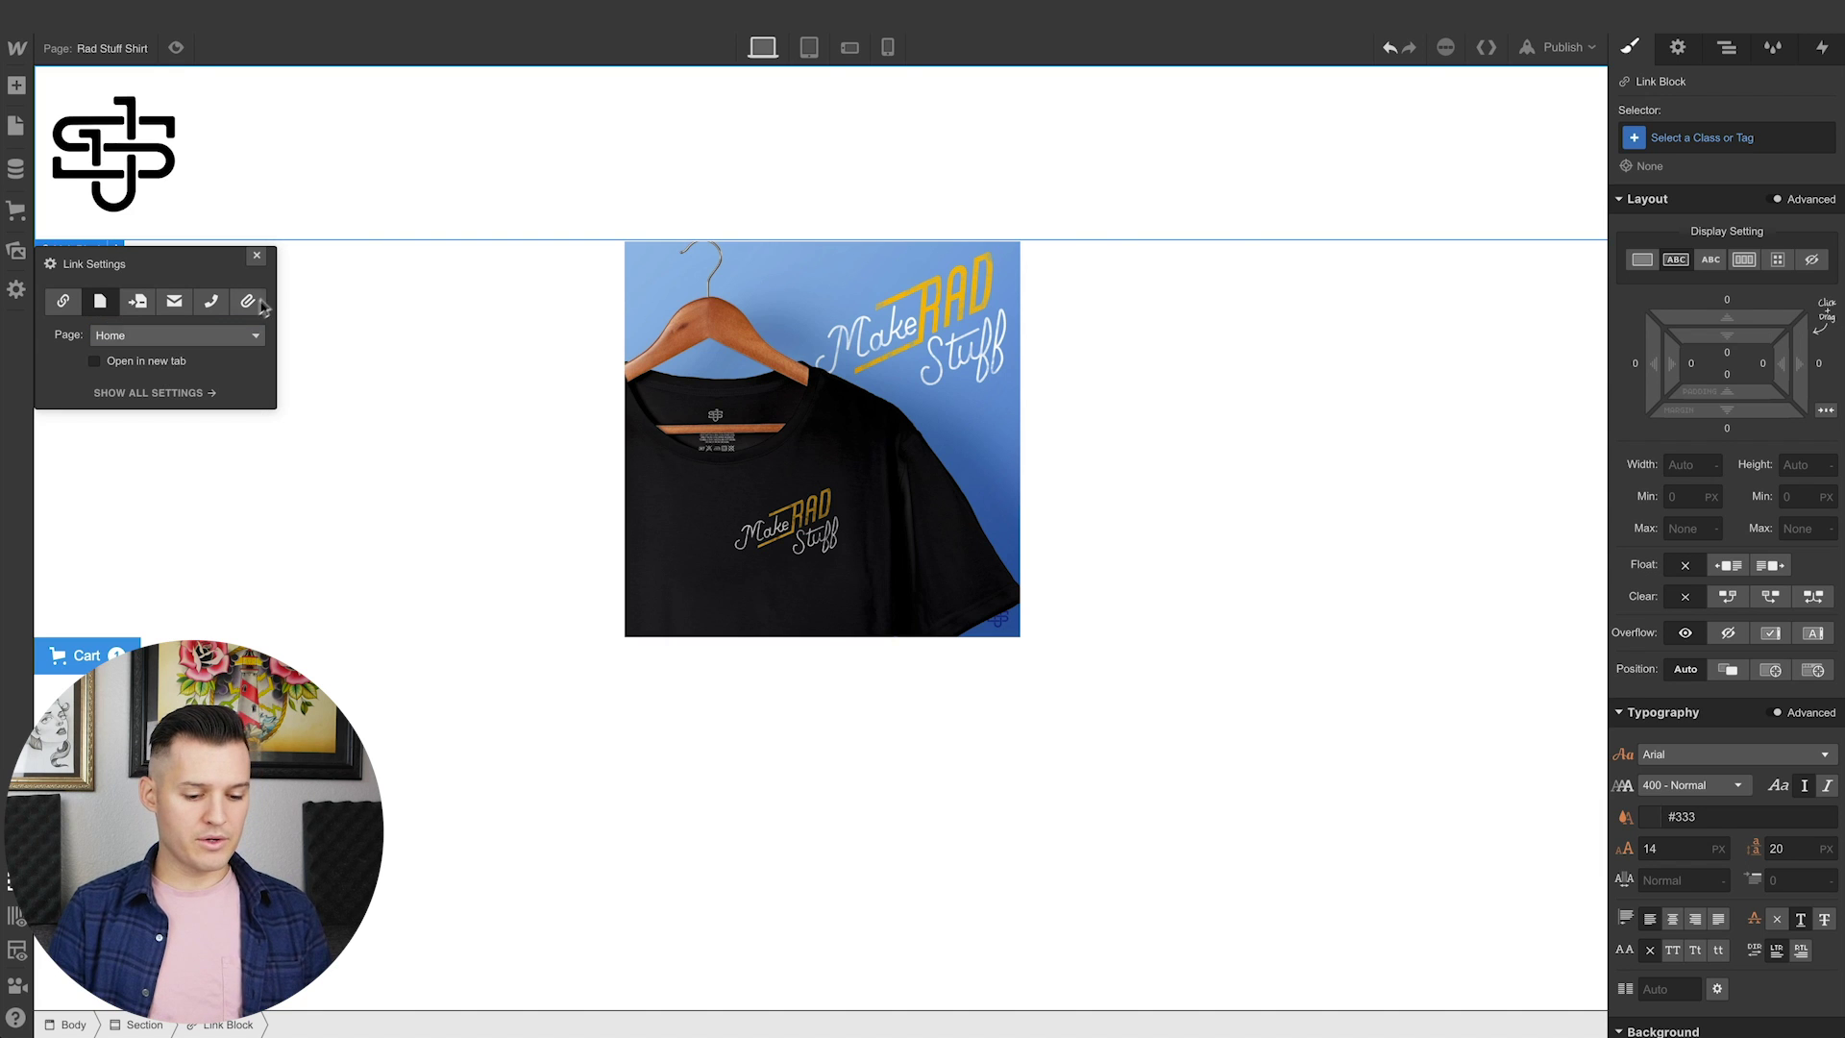
pyautogui.click(256, 256)
# Preview the Rad Stuff Shirt page and follow the logo link to the Home page's product listings
pyautogui.click(178, 53)
pyautogui.click(115, 189)
pyautogui.scroll(-5, 730, 514)
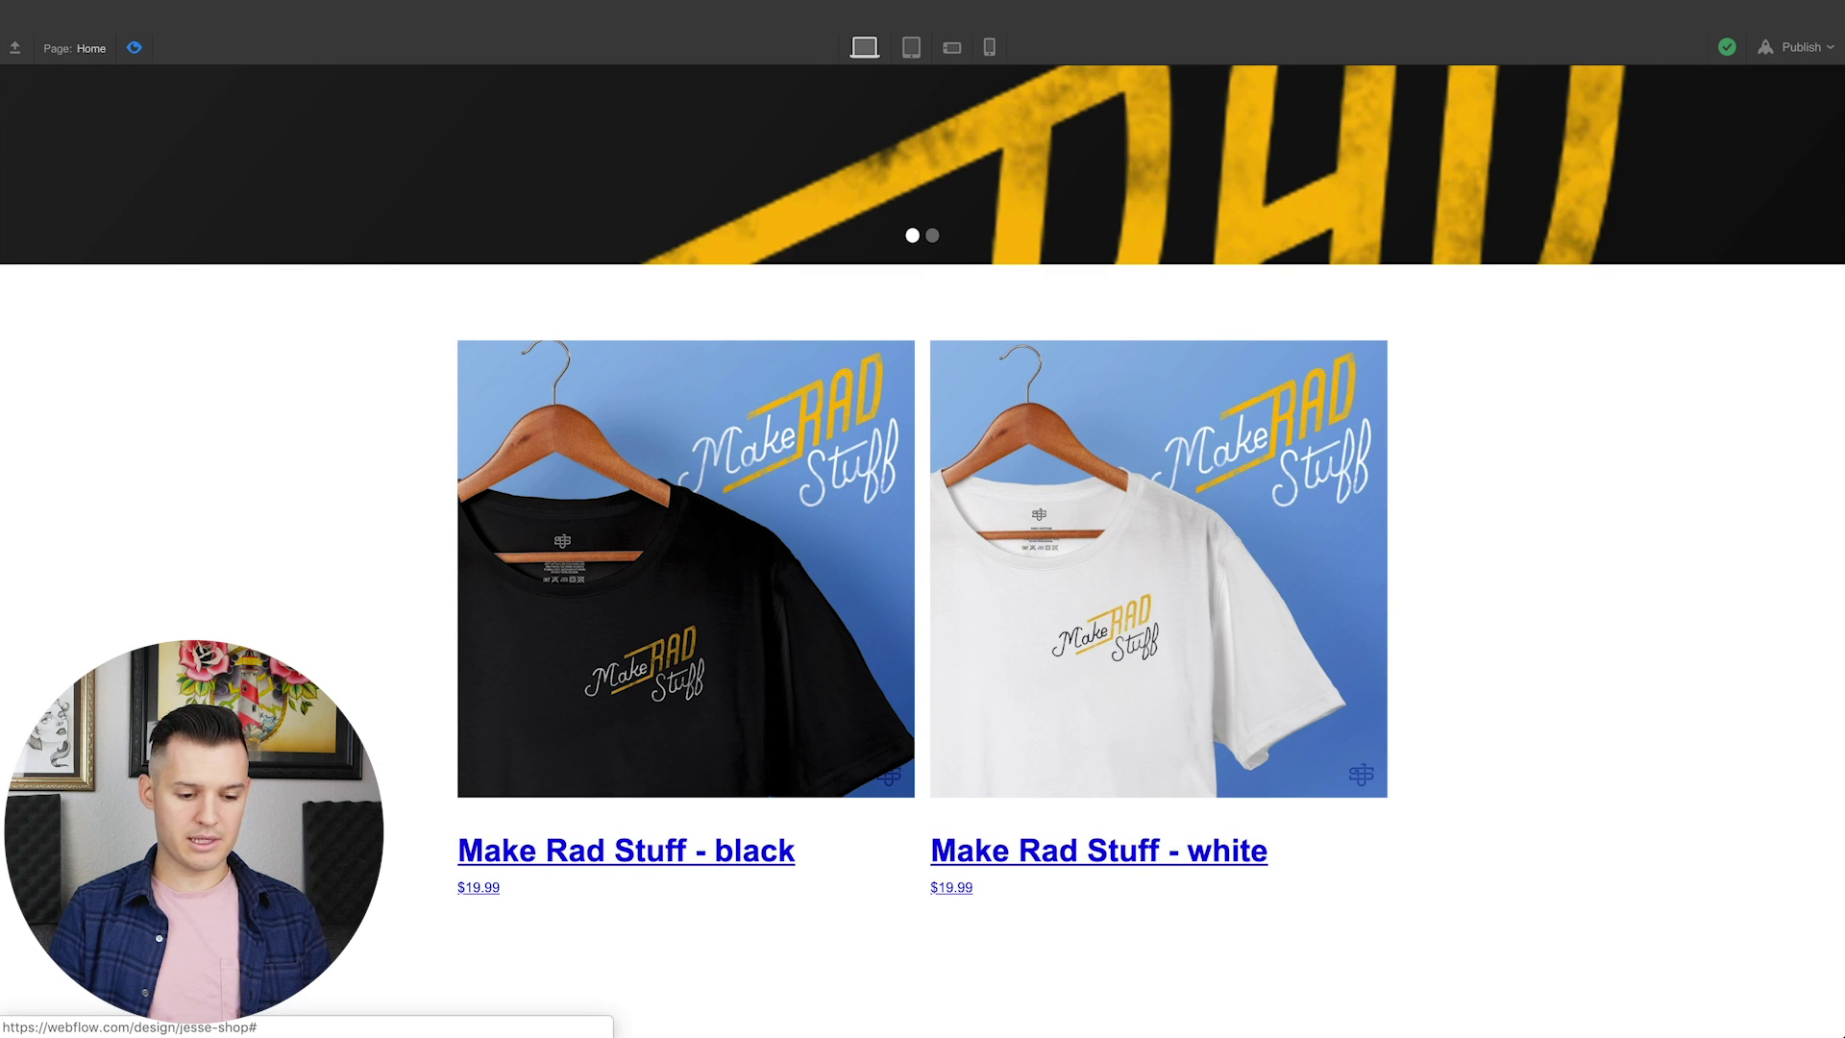
# Leave the preview and link the Make Rad Stuff - black title block on the Home page to the Rad Stuff Shirt page
pyautogui.click(134, 47)
pyautogui.click(510, 837)
pyautogui.click(439, 806)
pyautogui.click(423, 699)
pyautogui.click(464, 735)
pyautogui.click(464, 808)
pyautogui.click(578, 654)
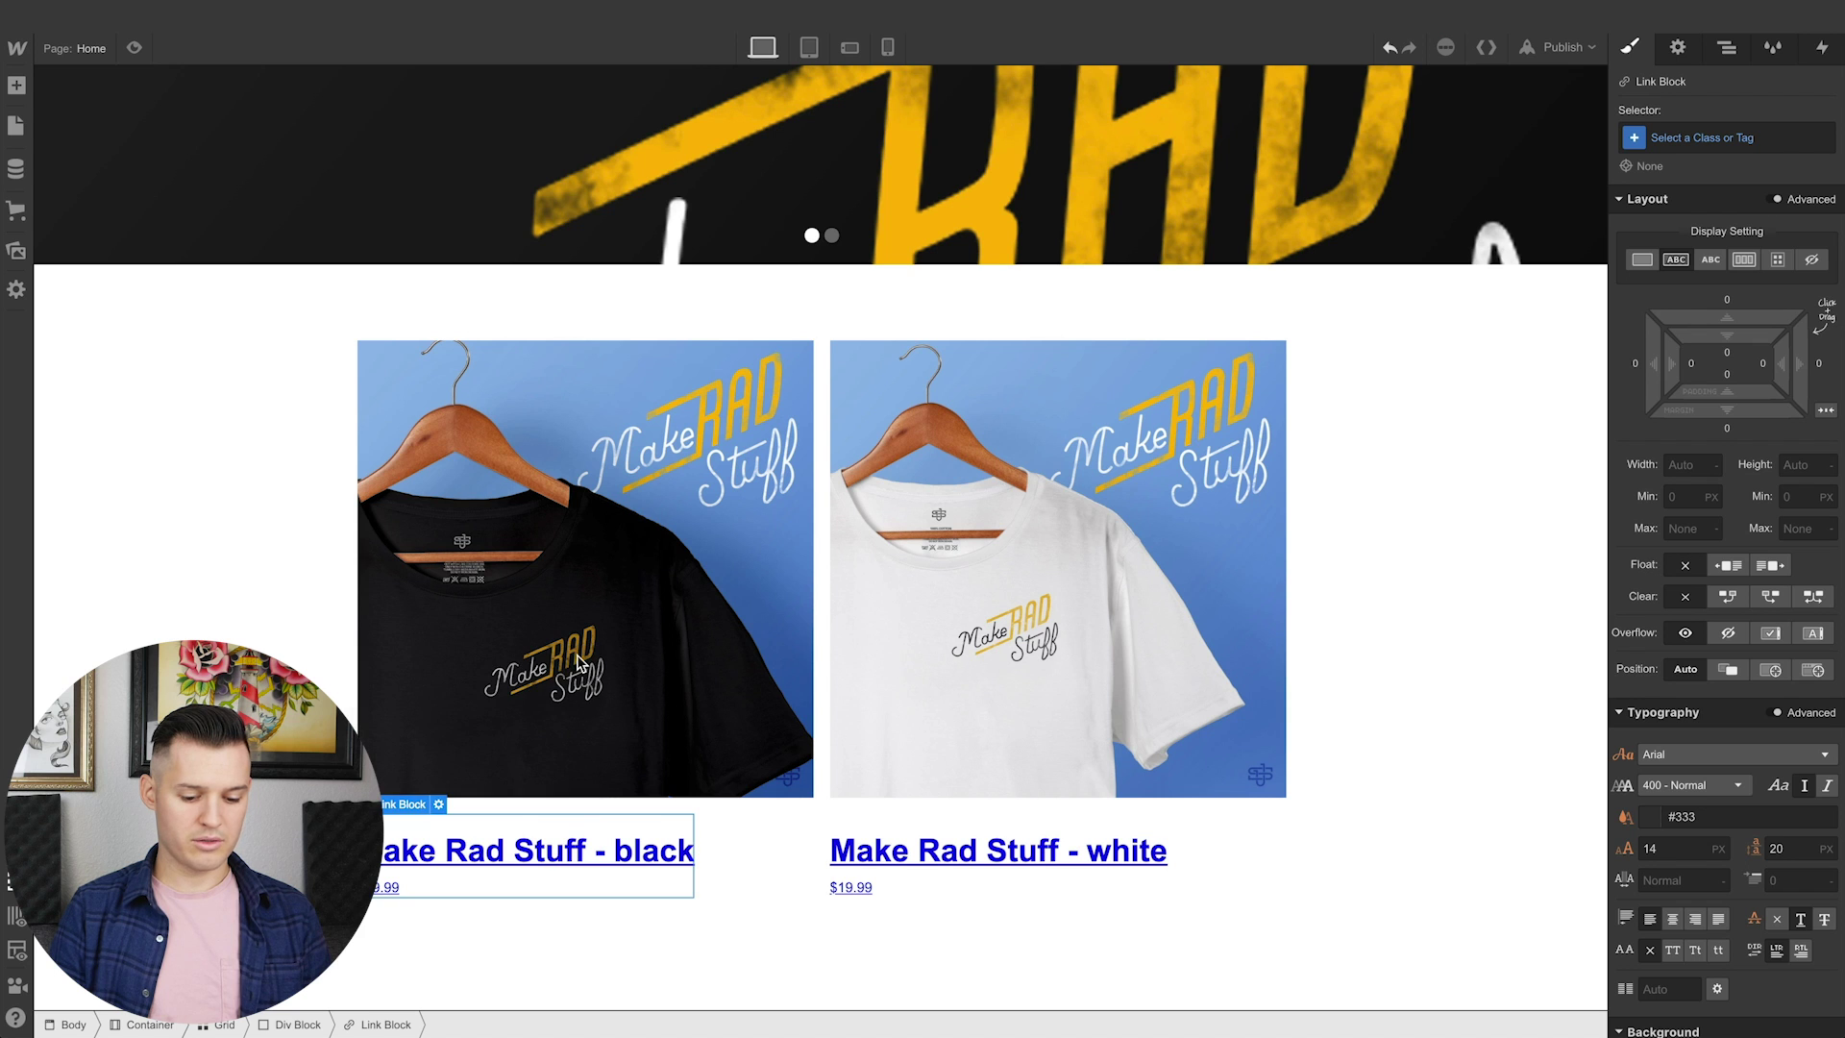
# Test the purchase flow in preview, from the black shirt link through the cart and checkout to placing the order
pyautogui.press('super+shift+p')
pyautogui.click(523, 860)
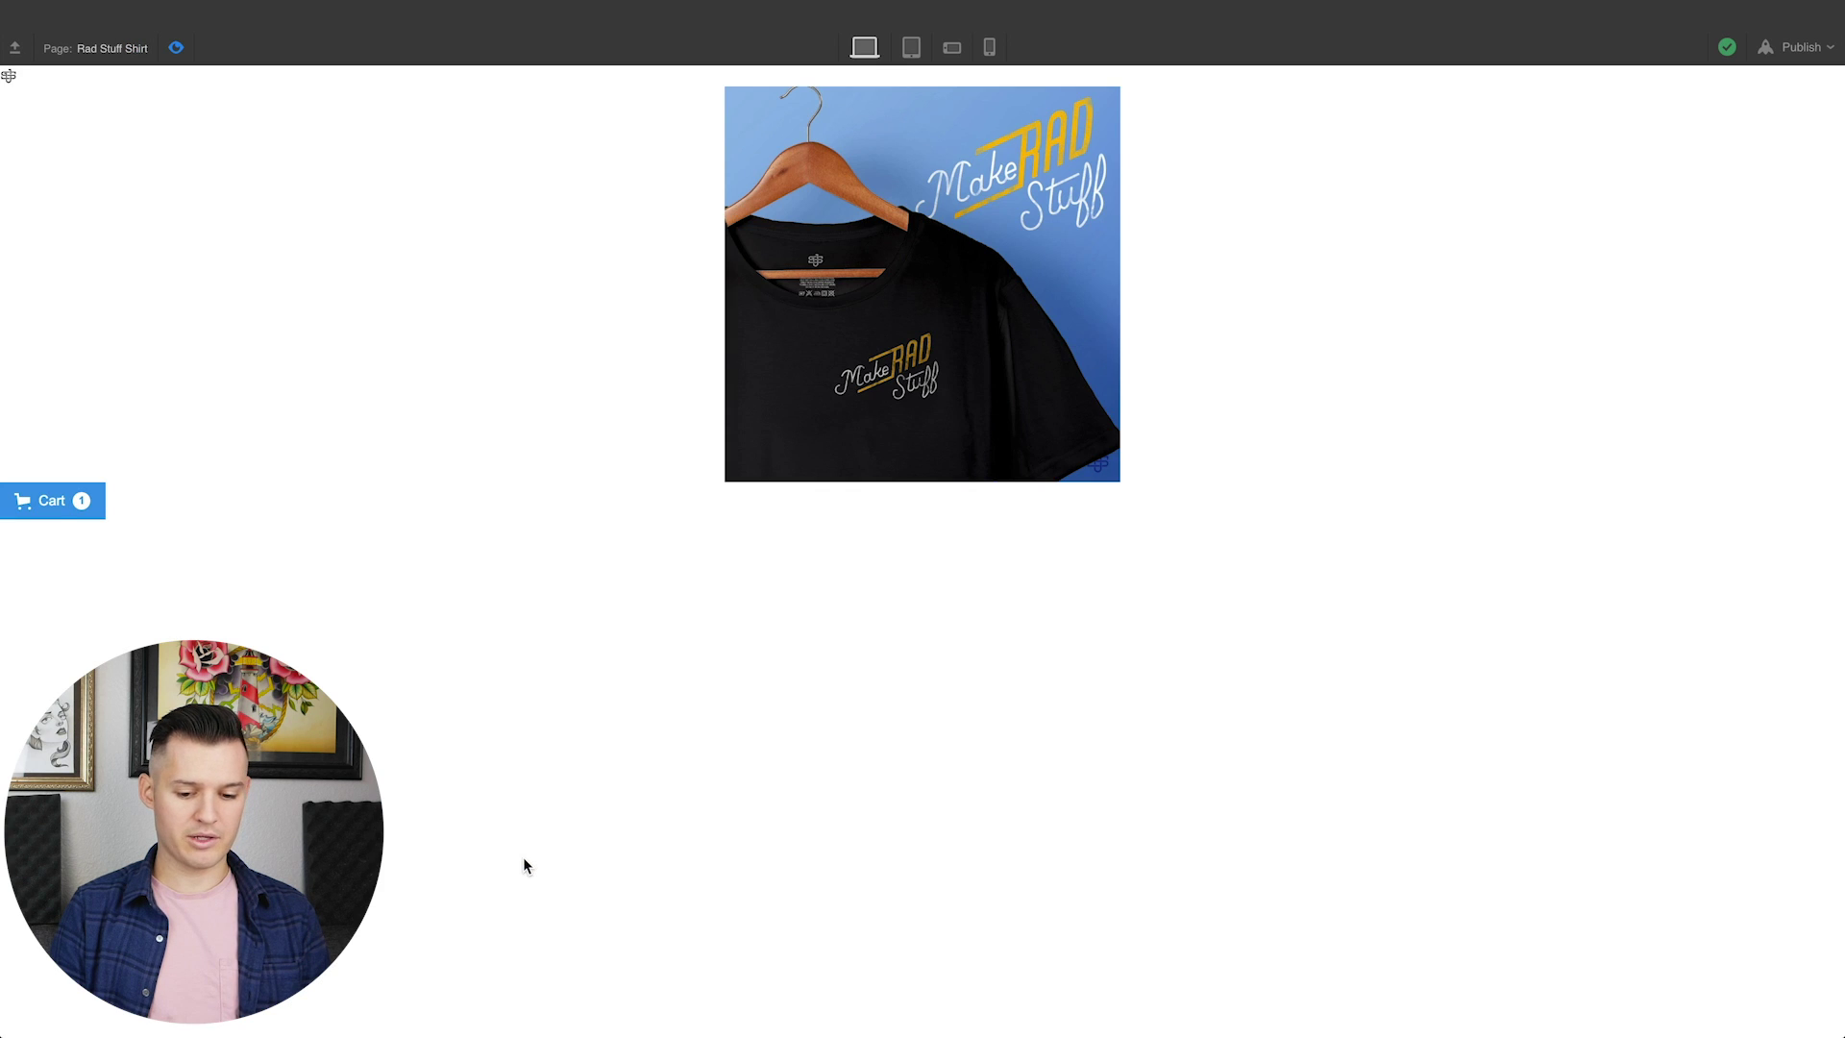
pyautogui.click(52, 502)
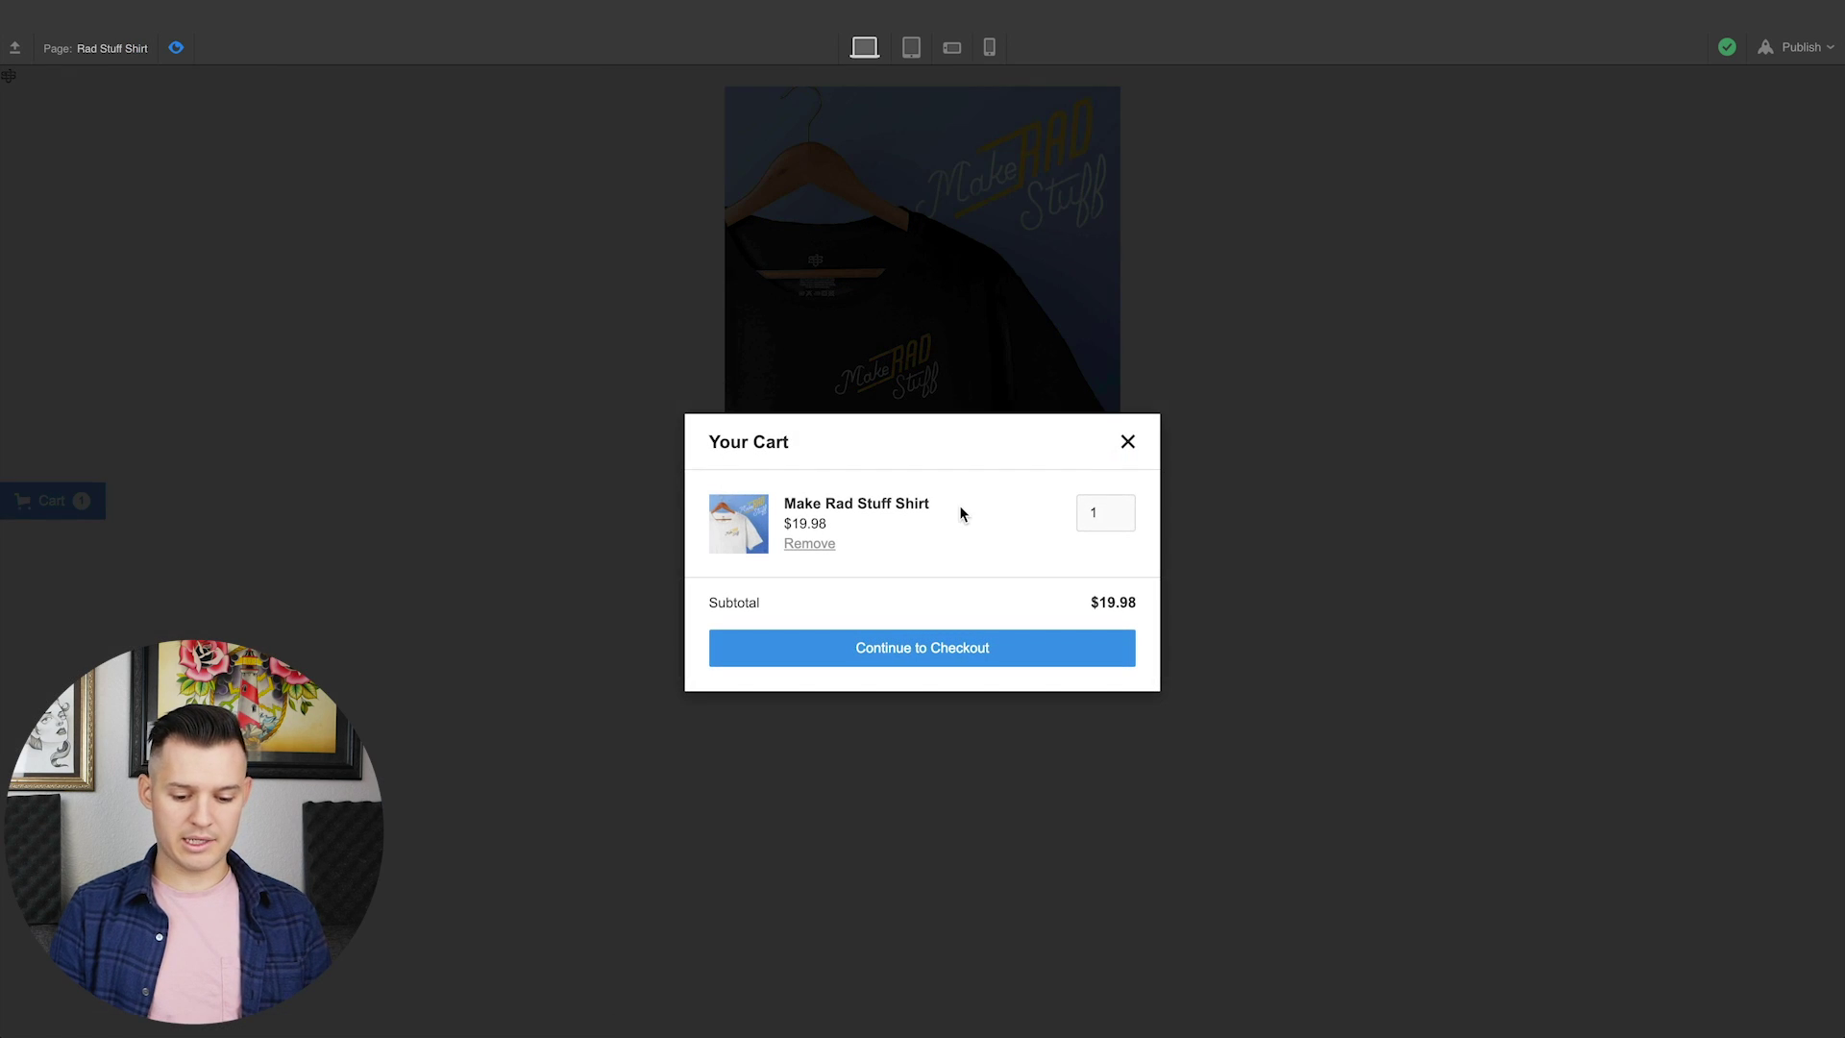
pyautogui.click(971, 650)
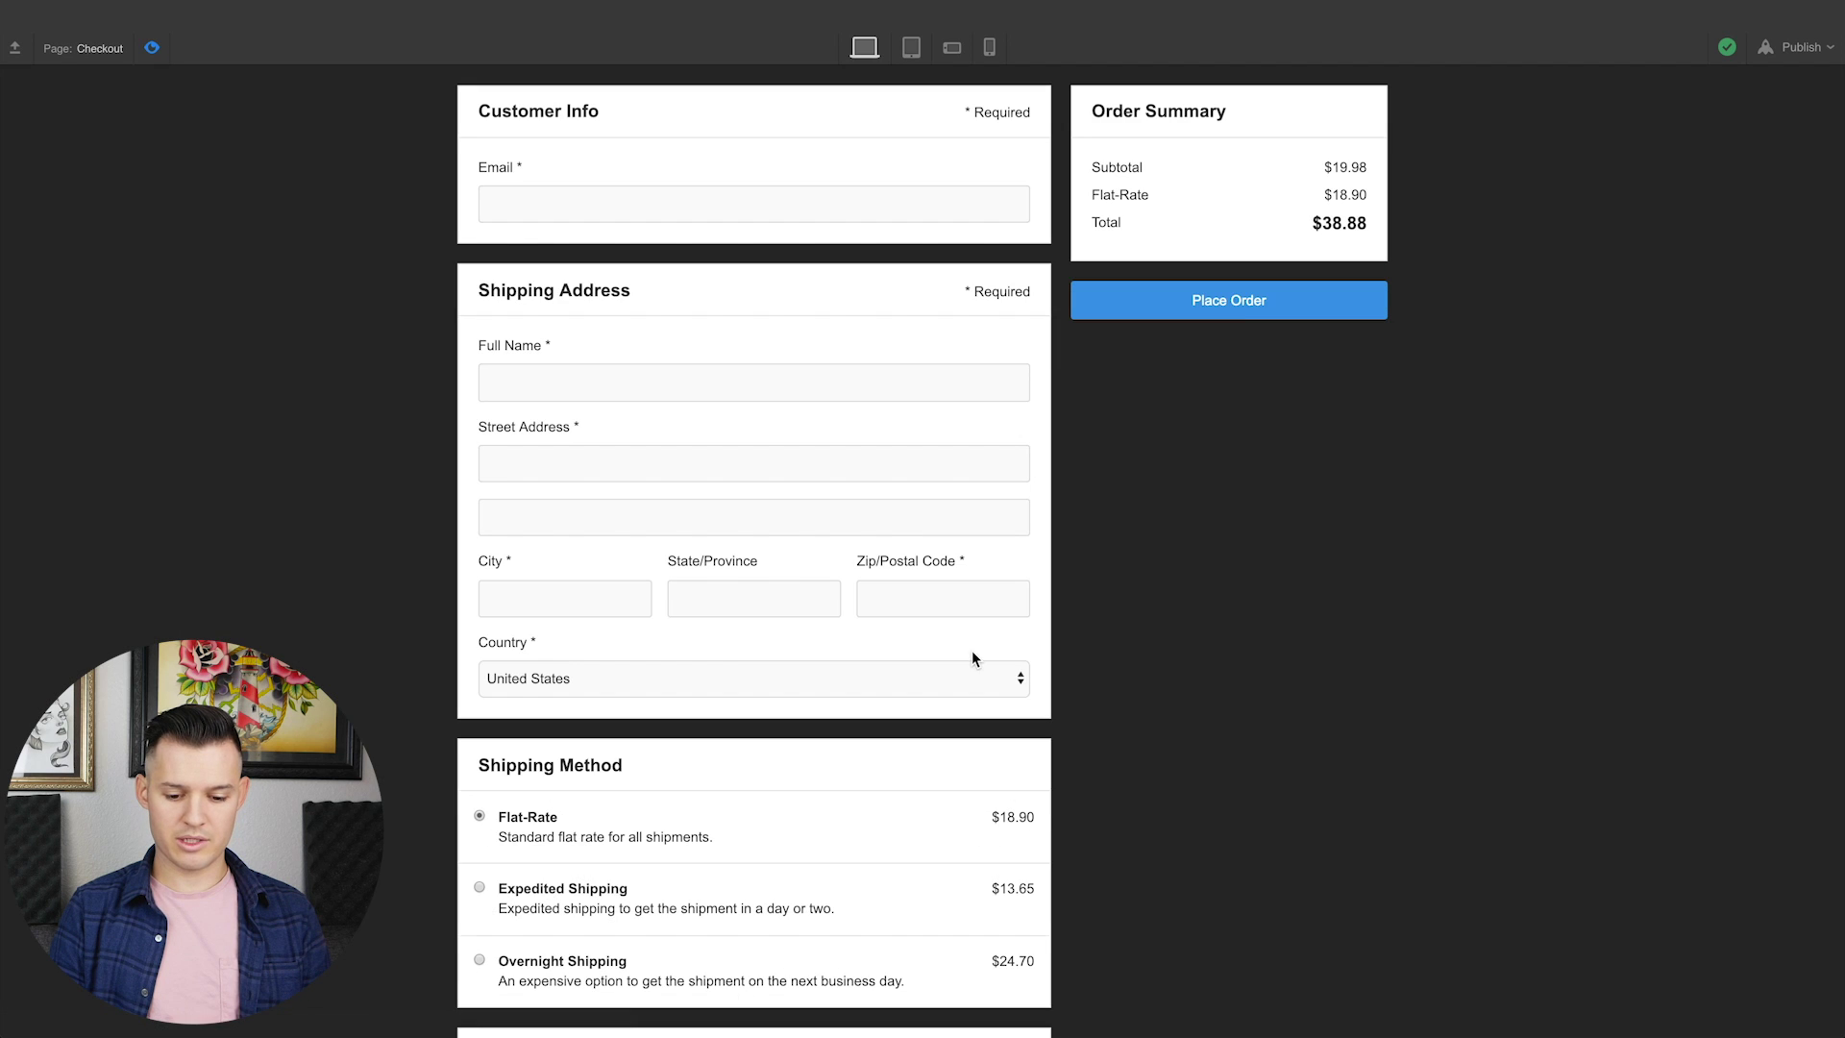
pyautogui.click(1236, 306)
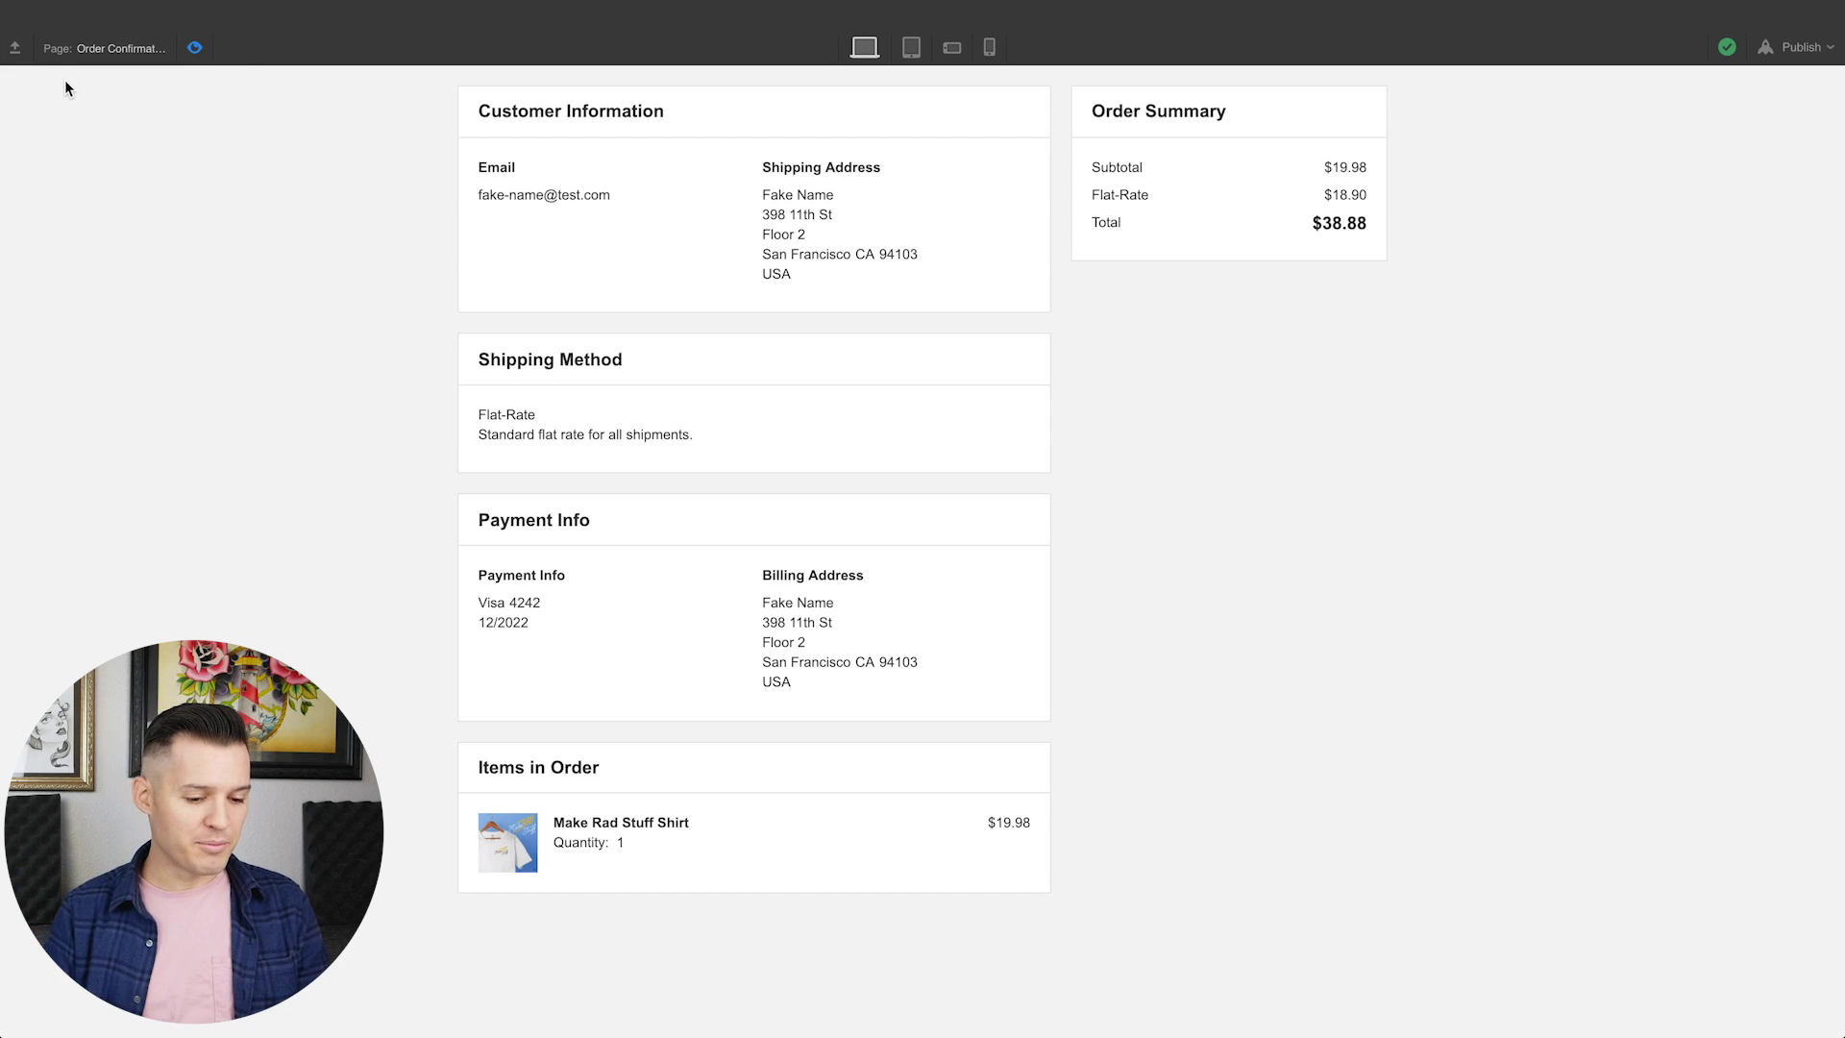
# Leave the order confirmation preview and reopen the Home page for editing
pyautogui.click(95, 42)
pyautogui.click(194, 47)
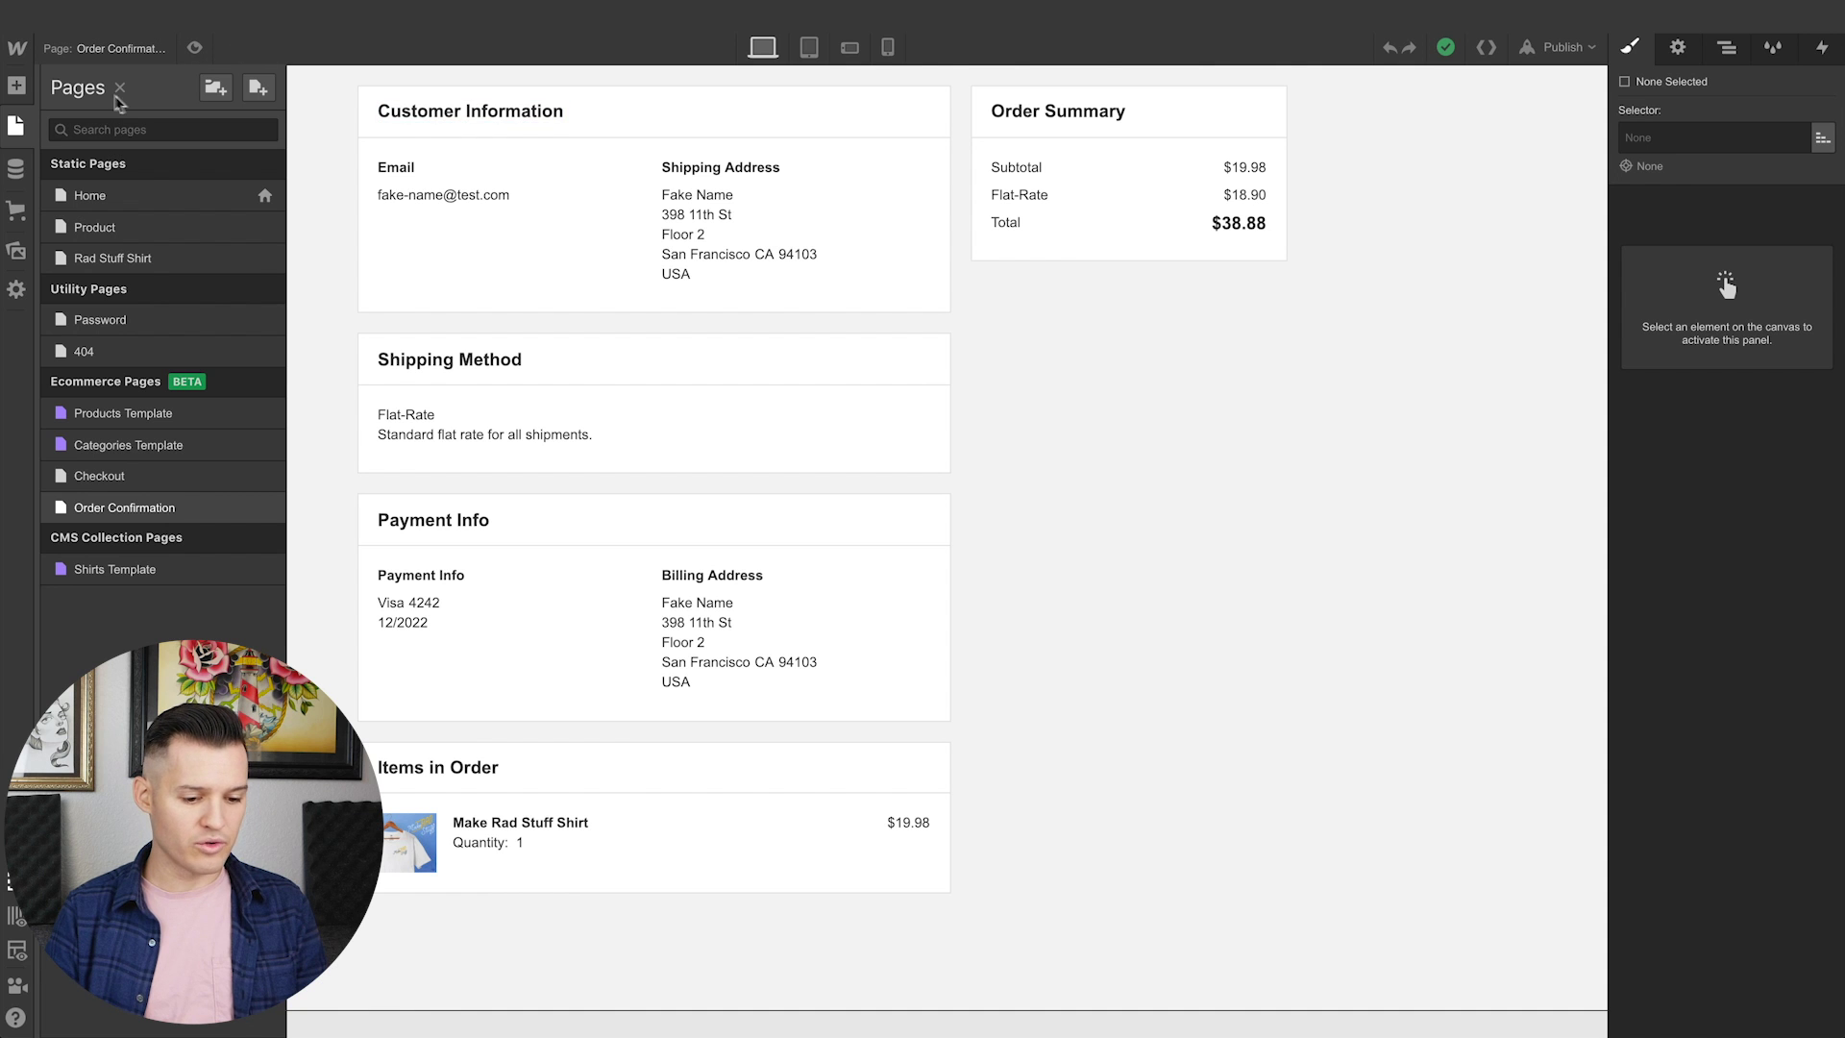
pyautogui.click(102, 194)
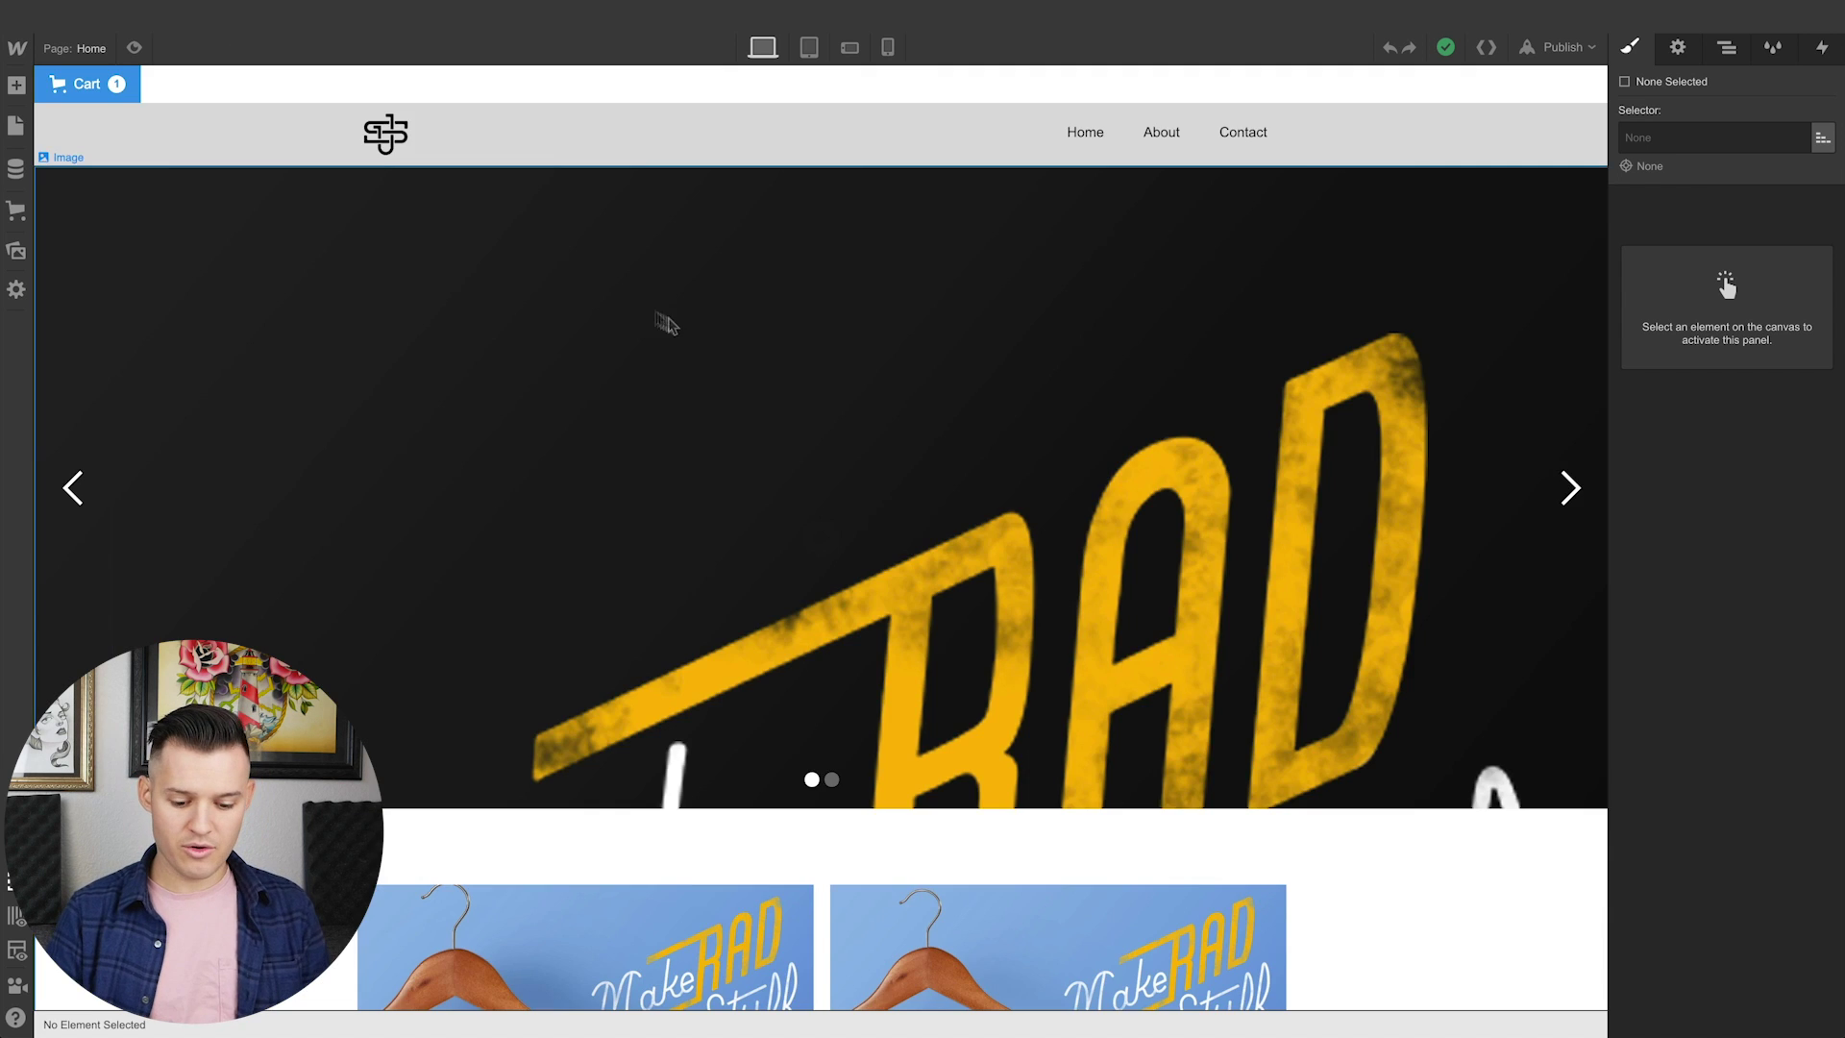
pyautogui.scroll(-5, 670, 325)
pyautogui.scroll(6, 671, 321)
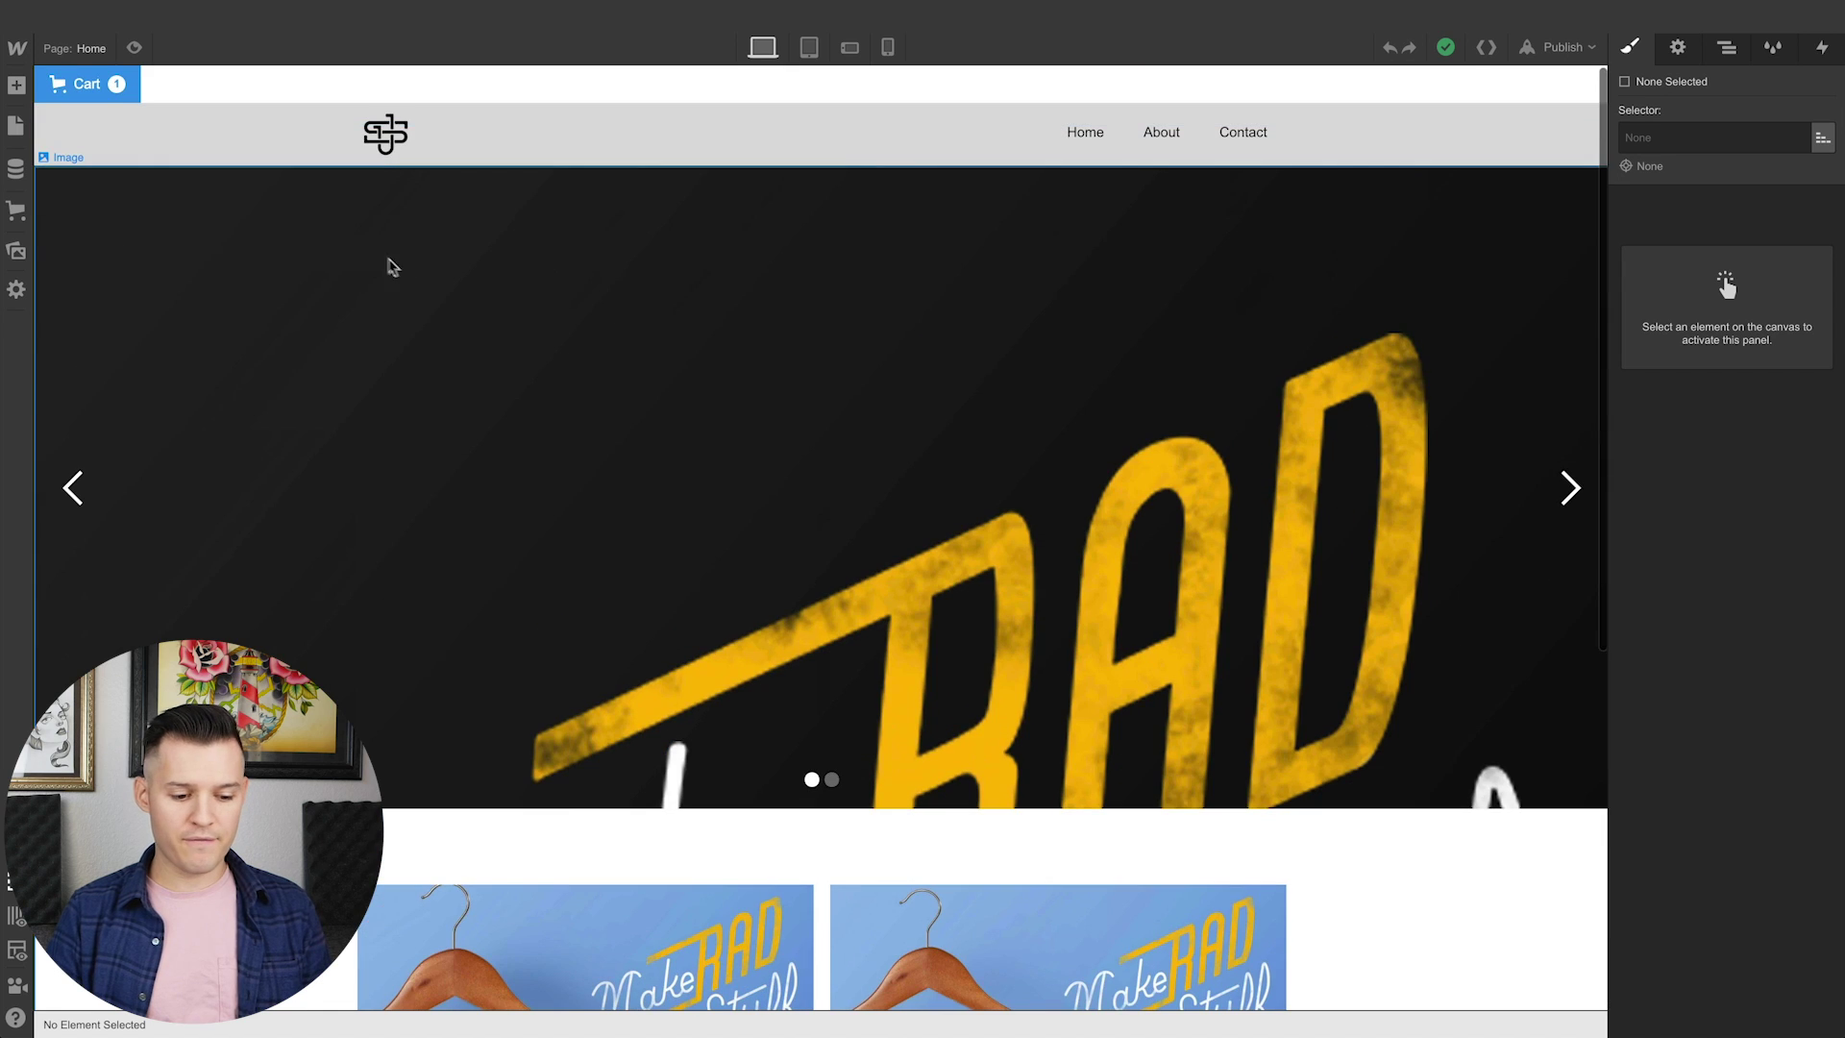
# Review the ecommerce Getting started checklist for the remaining store setup tasks
pyautogui.click(16, 211)
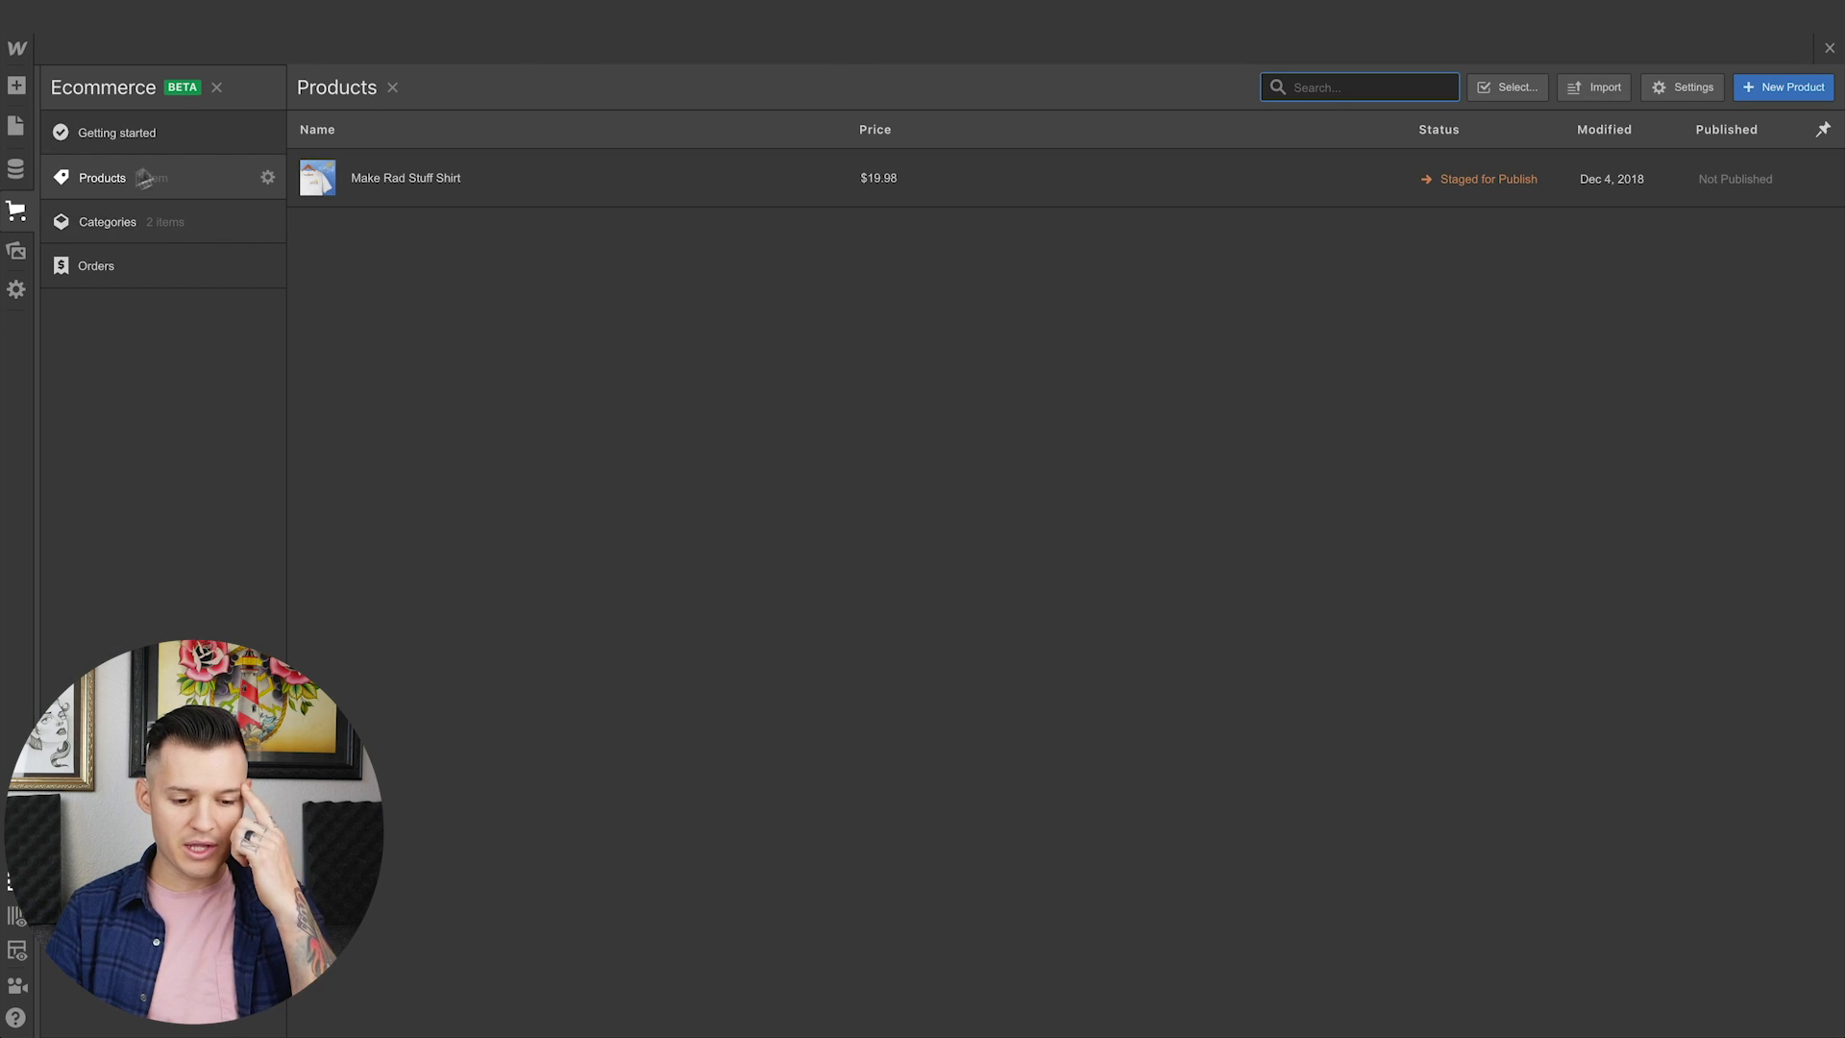
pyautogui.click(165, 144)
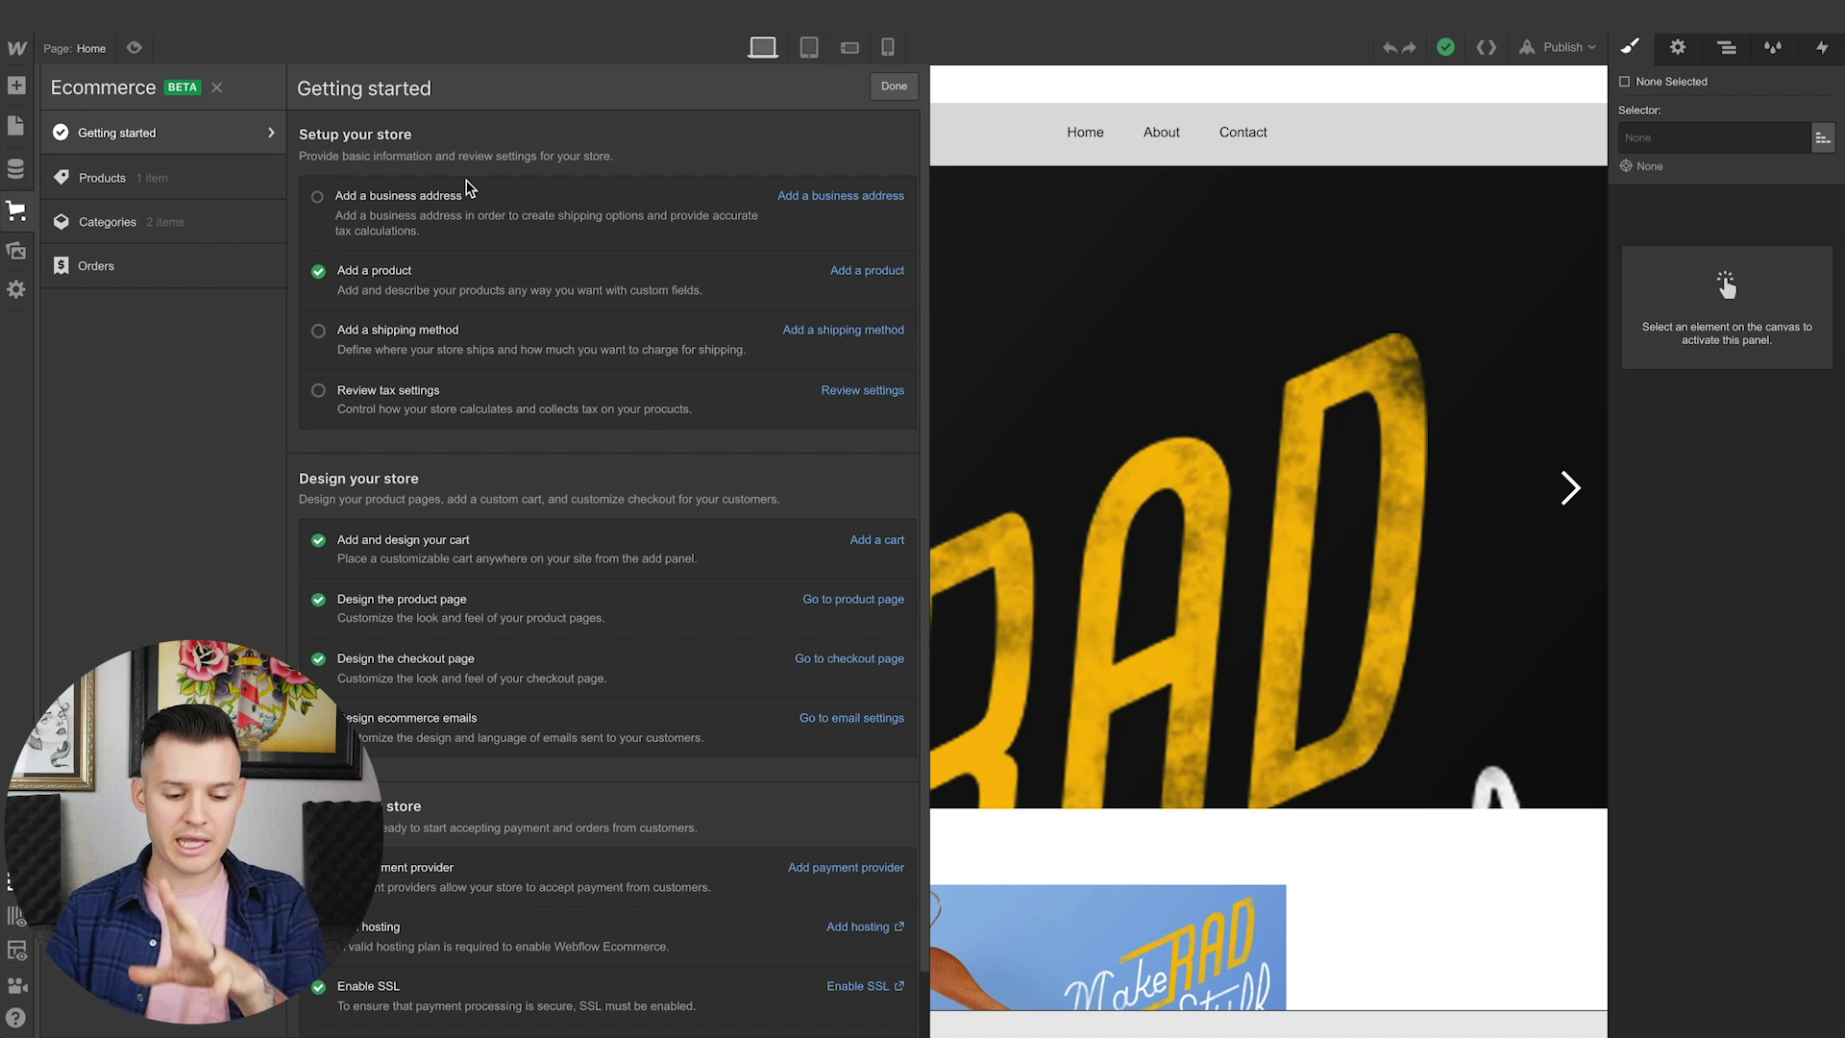
pyautogui.scroll(-1, 613, 568)
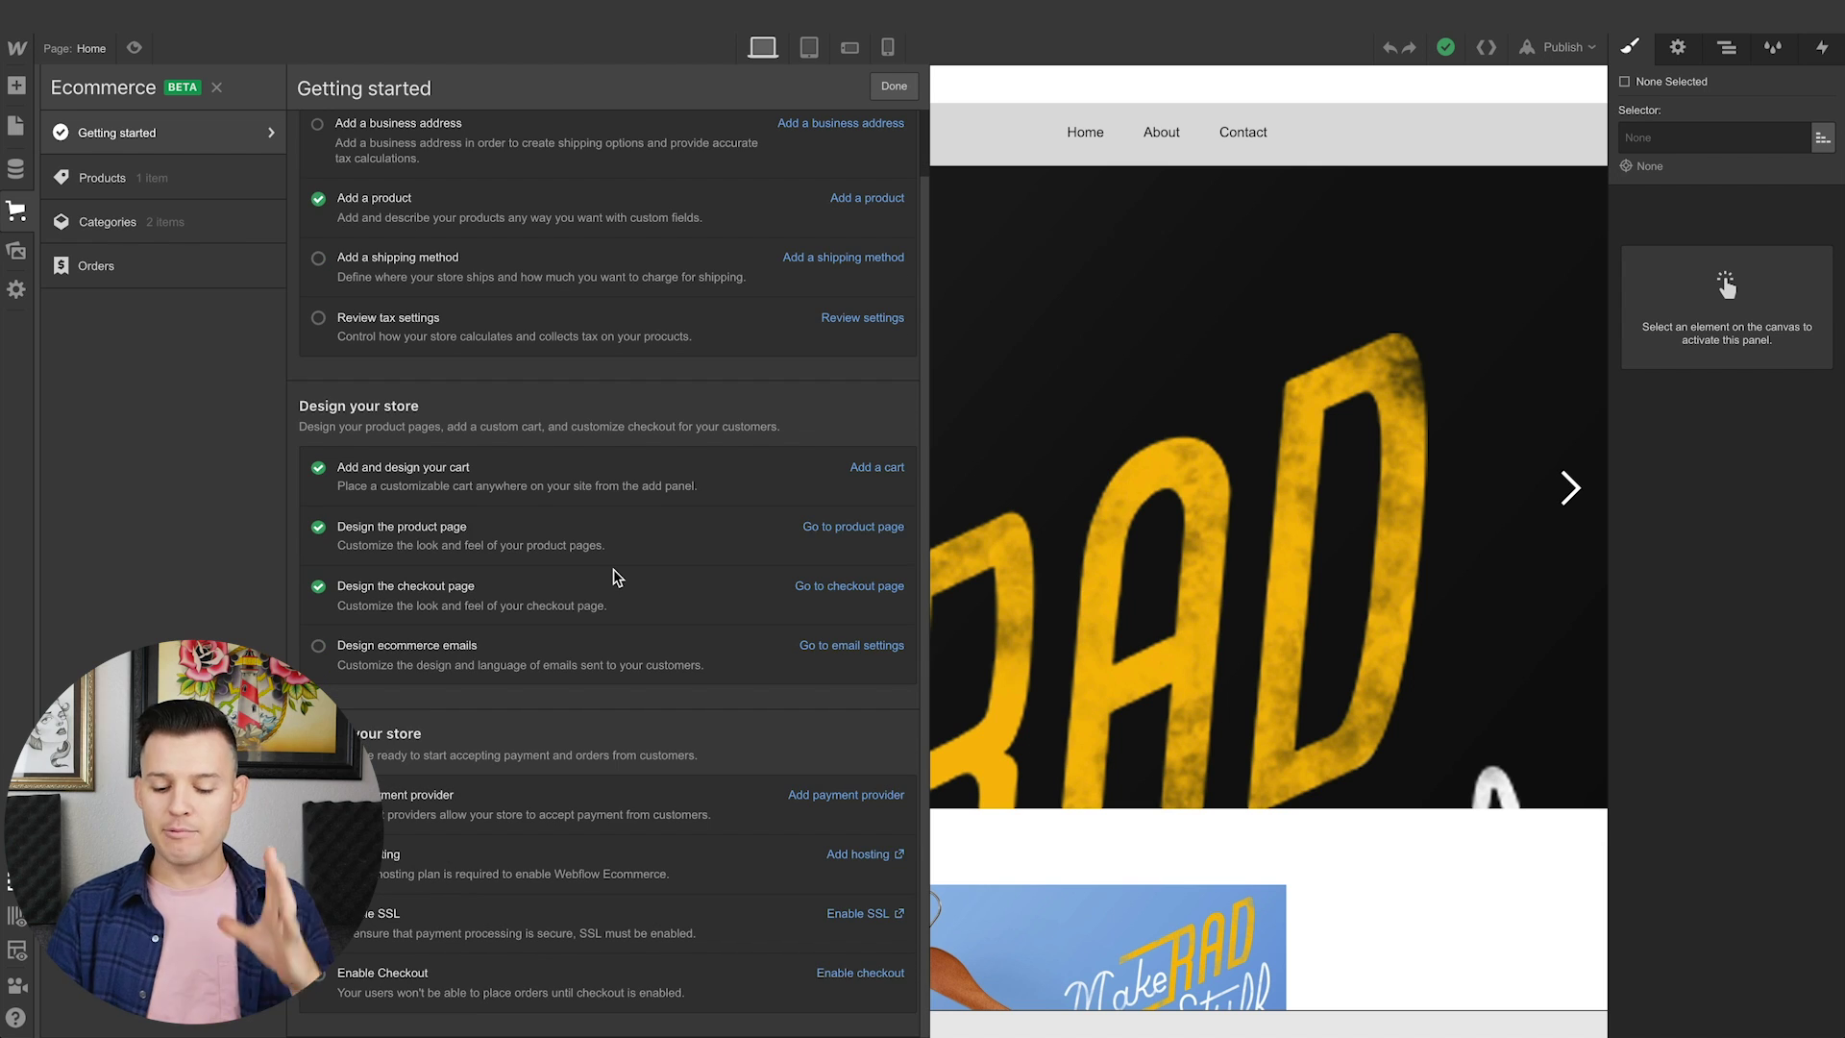